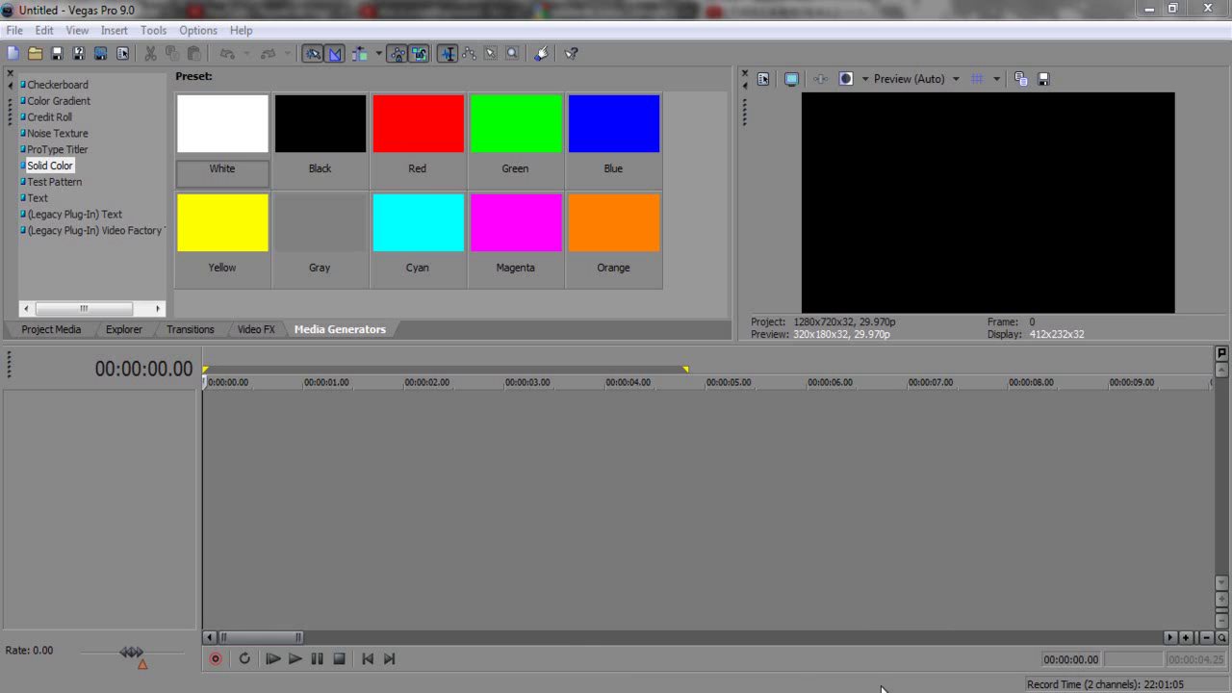
click(223, 419)
mouse_move(226, 418)
mouse_down()
mouse_move(256, 417)
mouse_move(203, 417)
mouse_up()
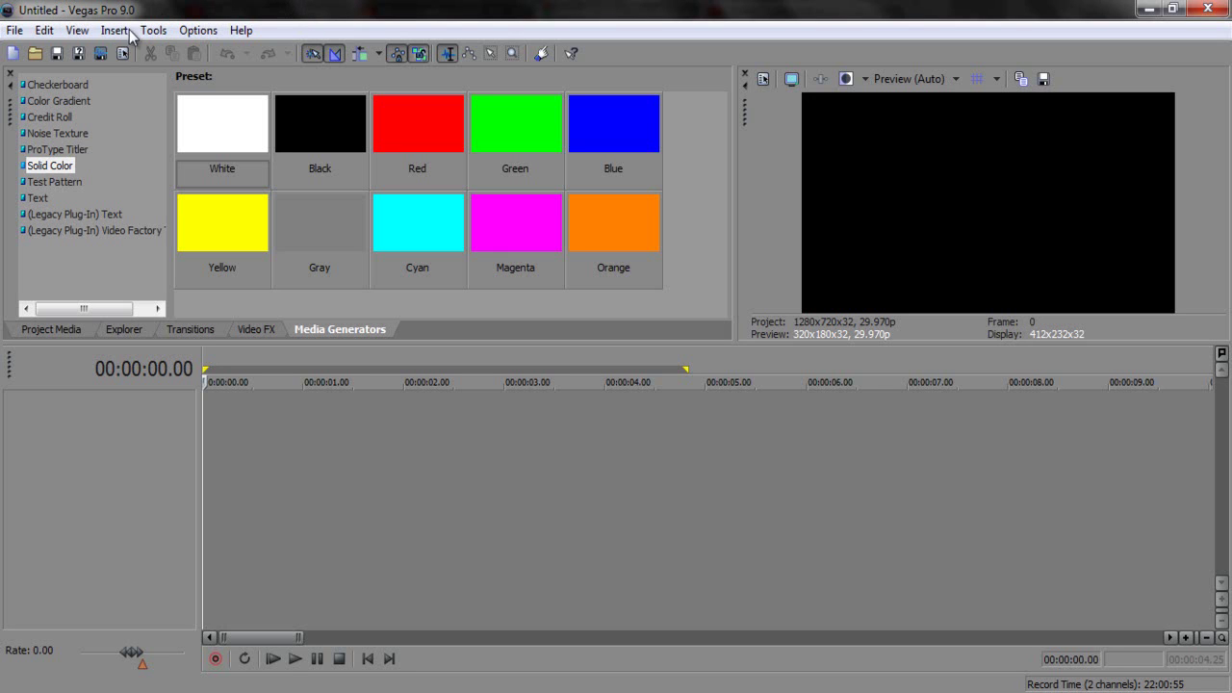
click(321, 128)
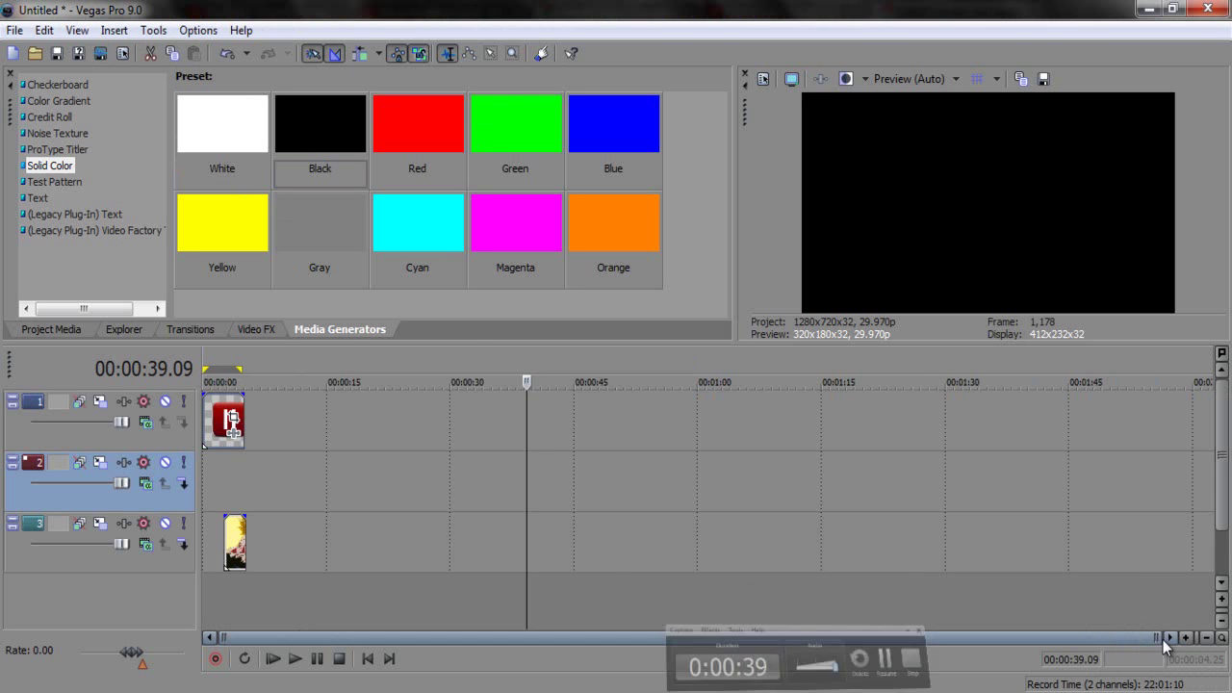
click(923, 475)
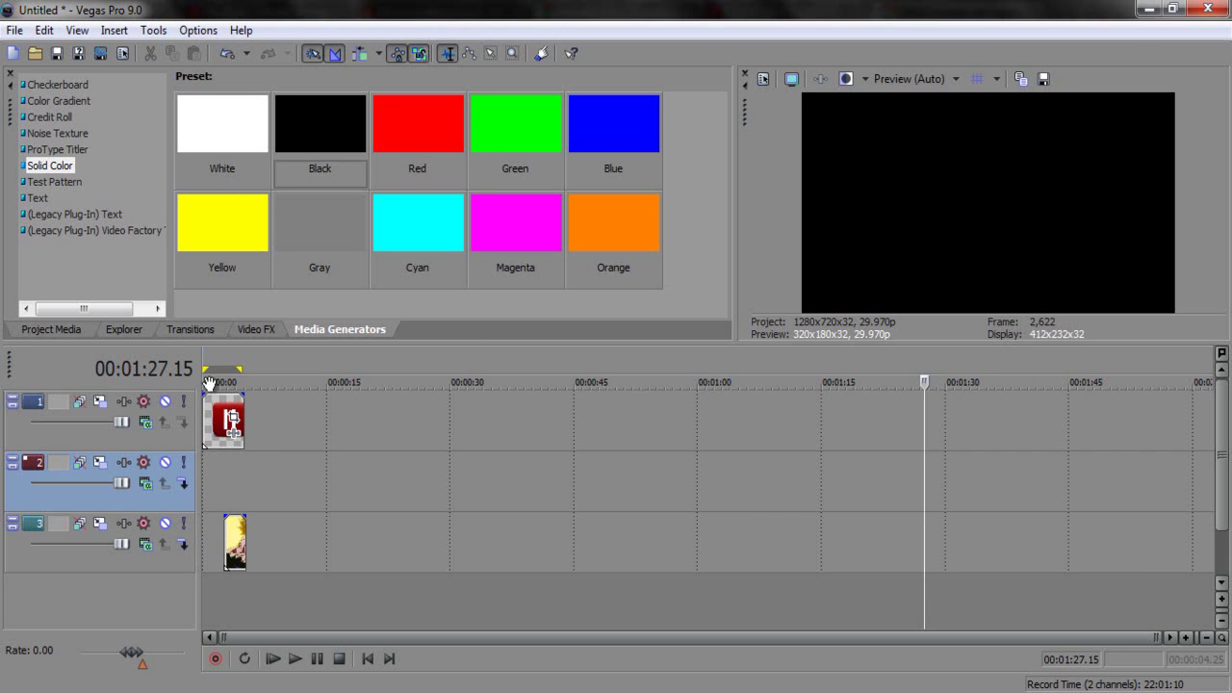
Step: Move the video clip on track 3 to the very start of the timeline
click(208, 414)
scroll(258, 414, up, 8)
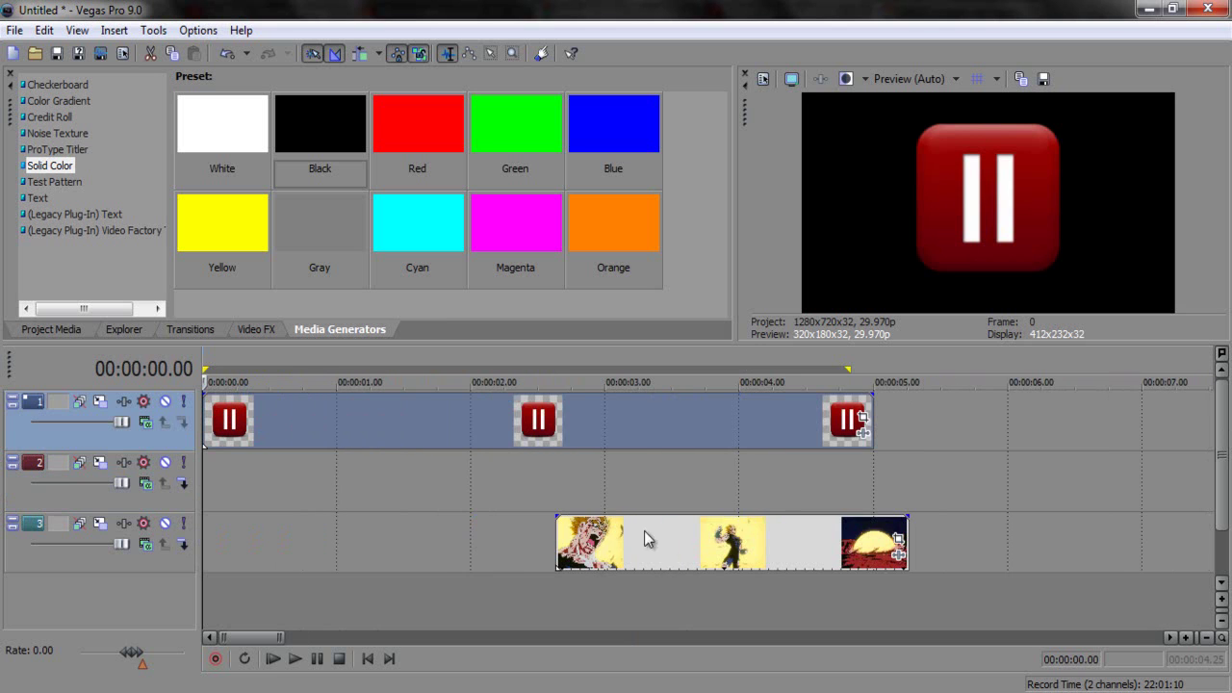
drag(660, 539, 246, 569)
Step: Turn off aspect-ratio preservation in the track 3 video clip's properties so the clip fills the whole frame
right_click(311, 523)
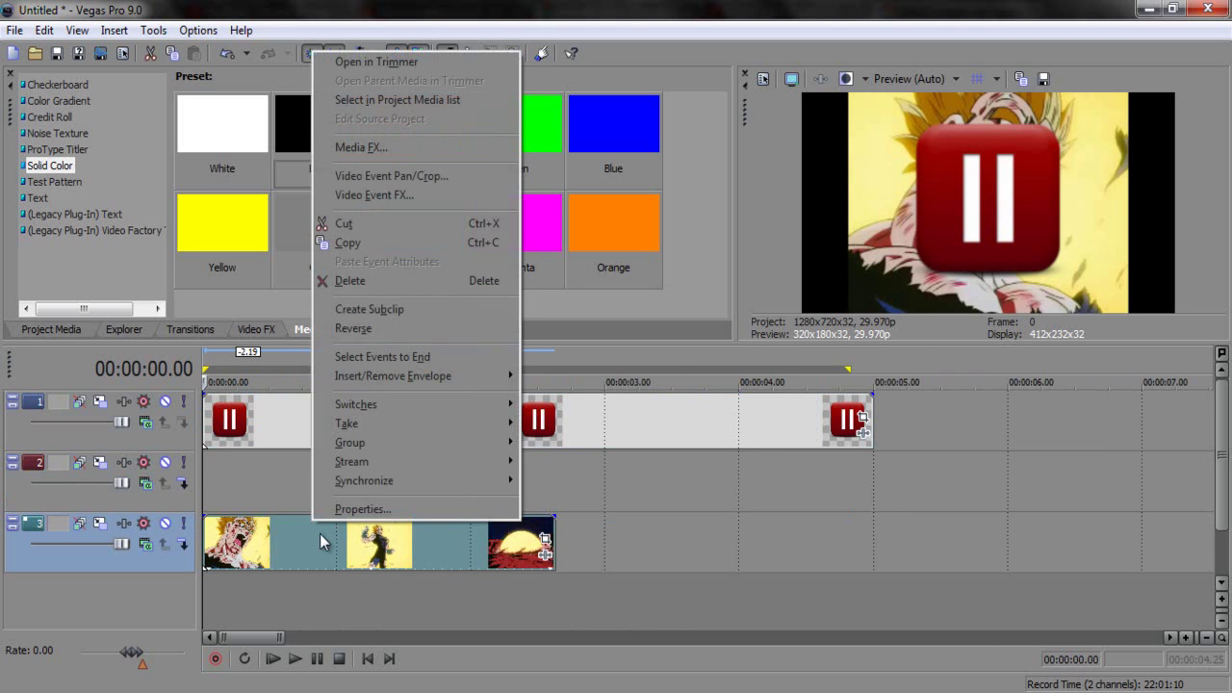
click(351, 508)
click(478, 234)
click(675, 533)
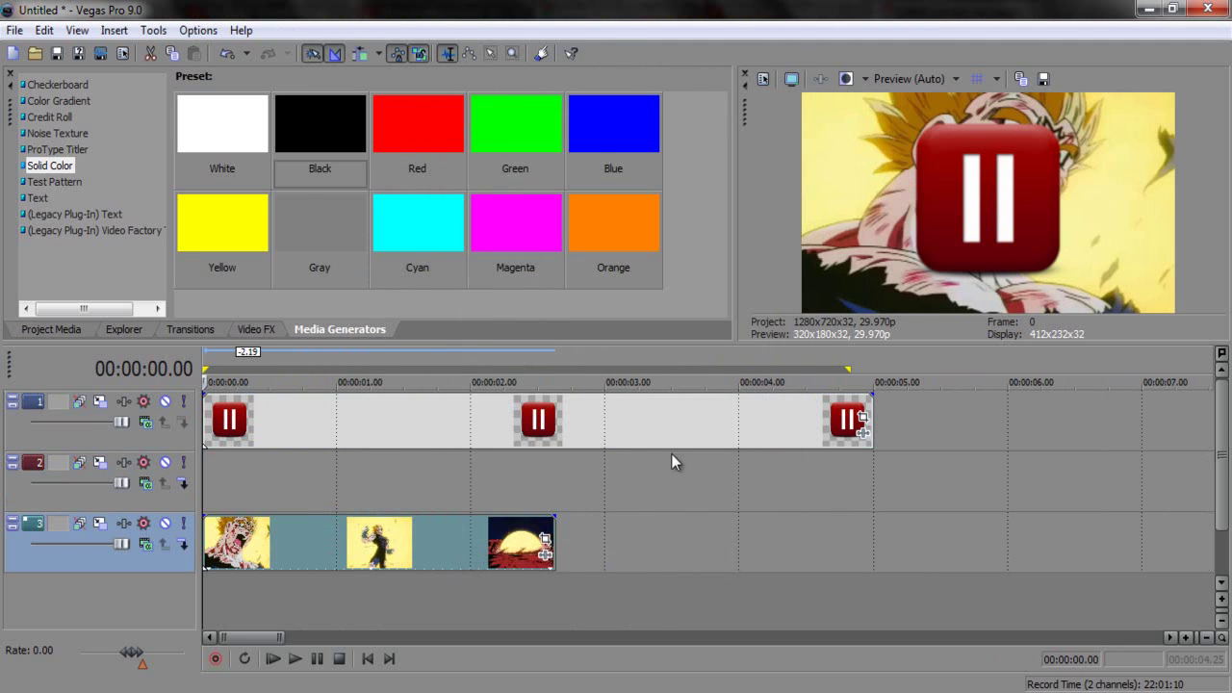
Step: Extend the end of the video clip on track 3 to about 6 seconds and check it at several points
click(657, 423)
click(475, 424)
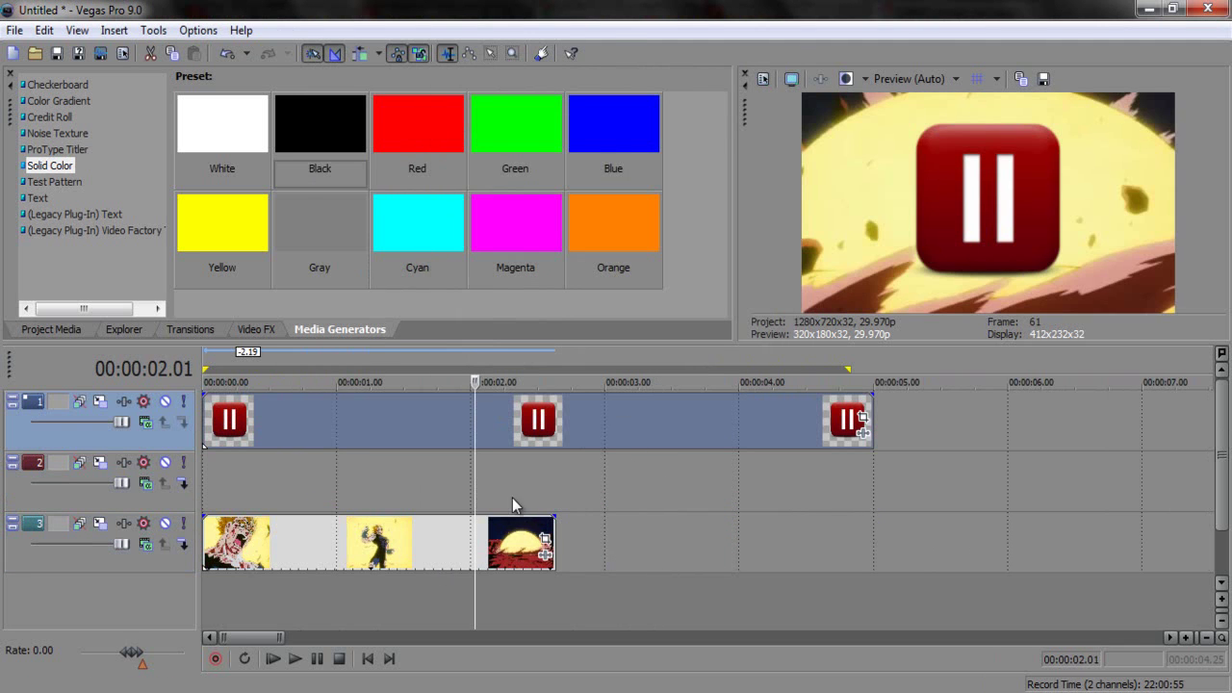
drag(556, 541, 1028, 529)
click(769, 425)
click(333, 422)
click(260, 423)
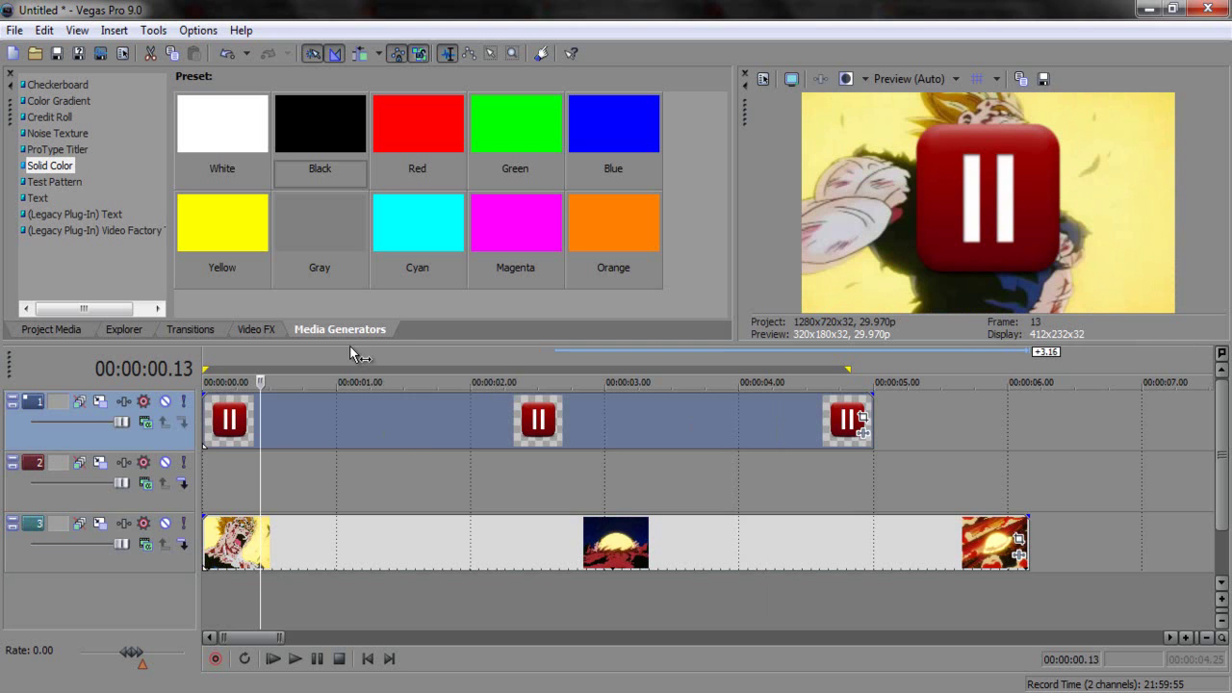
Step: Move the pause icon clip aside on track 1 and add a Black solid color clip at the start of track 2
drag(310, 423, 909, 479)
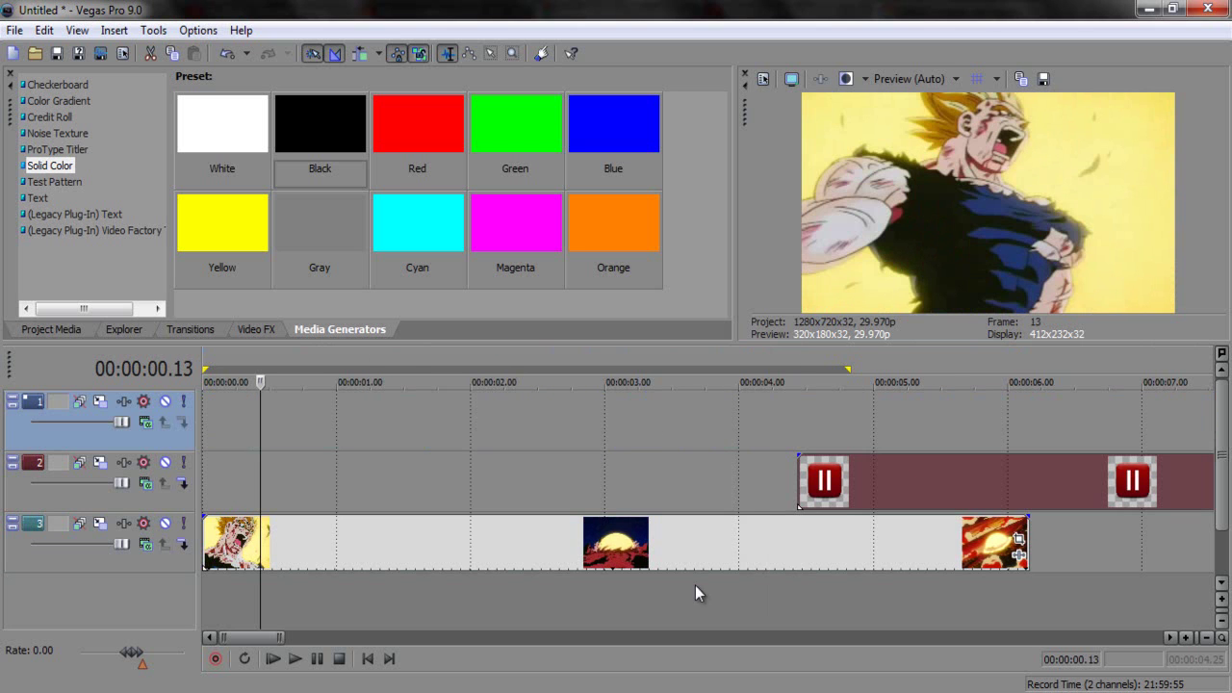
drag(719, 528, 982, 427)
drag(290, 164, 210, 488)
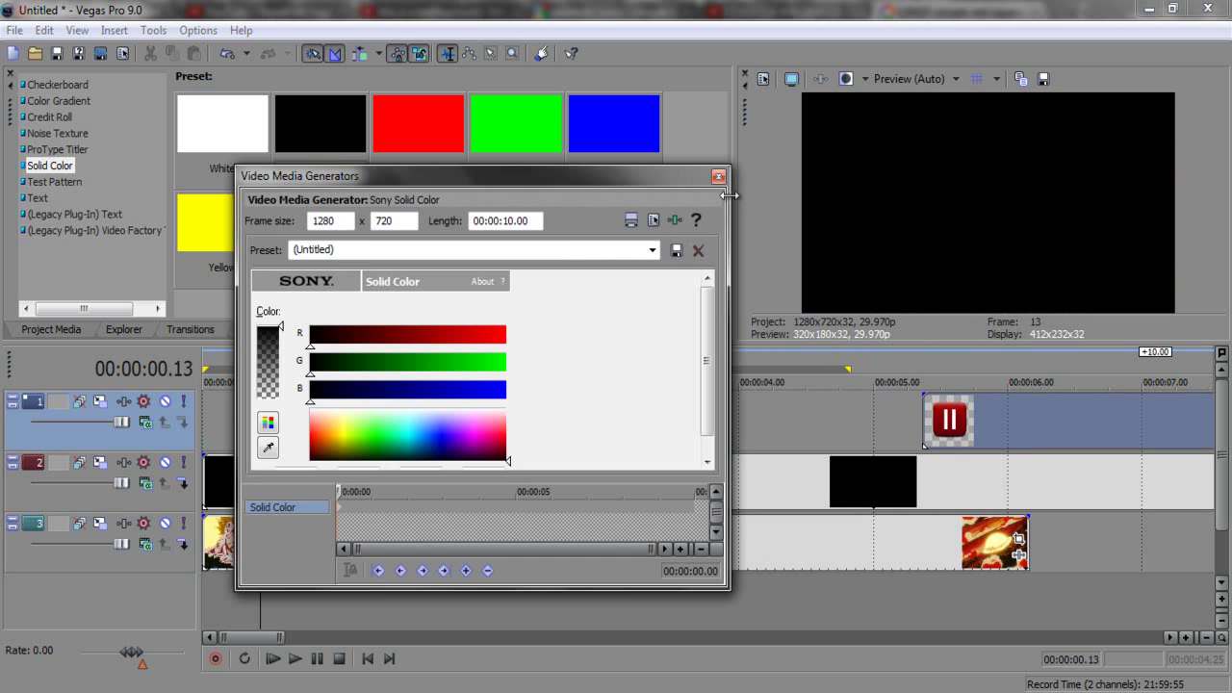
click(719, 177)
Step: Open Event Pan/Crop for the black clip on track 2 and enable its mask
scroll(667, 403, down, 5)
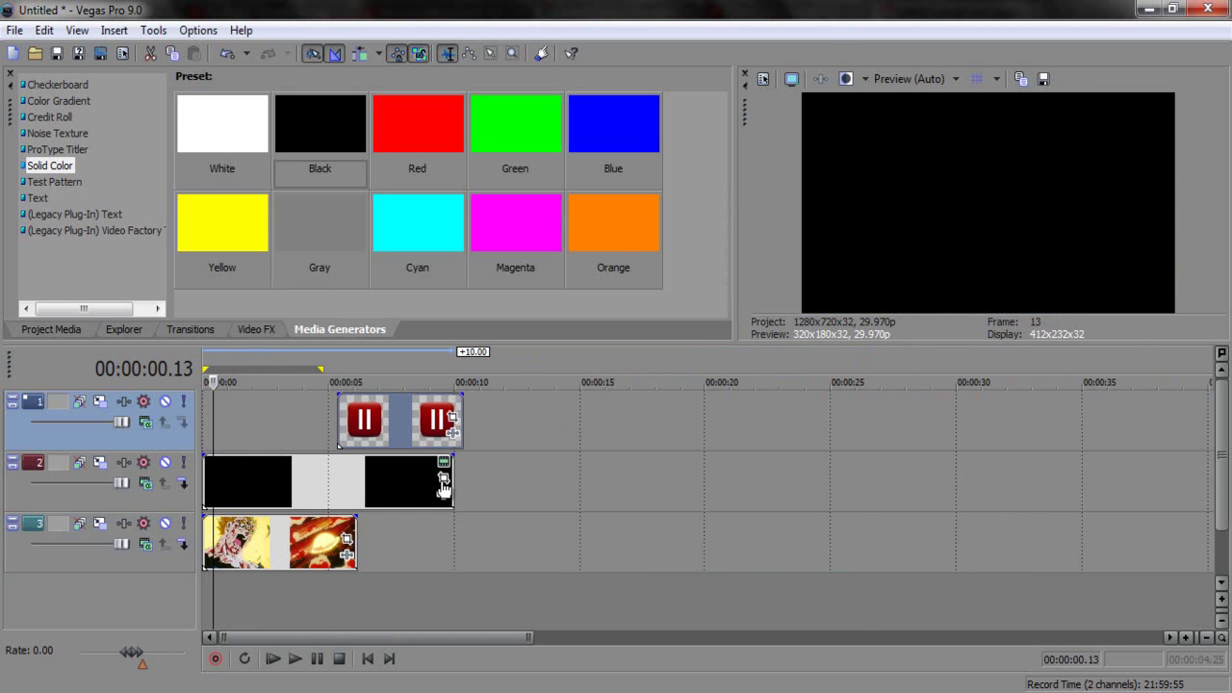
click(441, 481)
drag(460, 54, 594, 147)
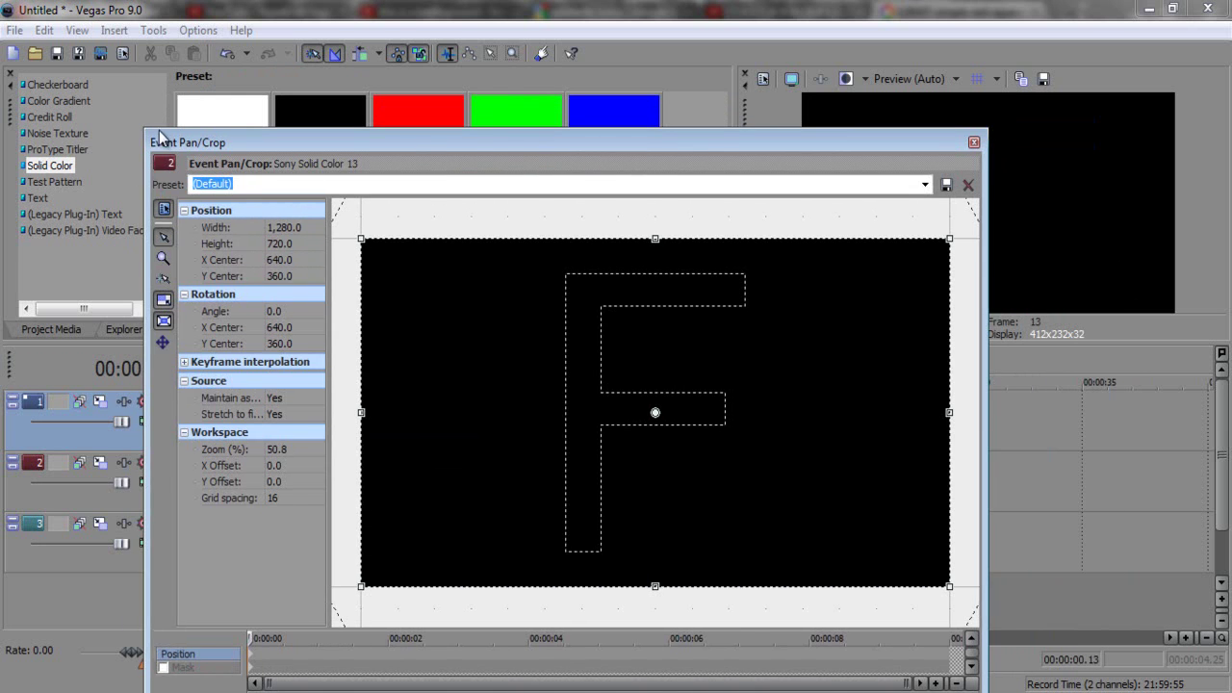
drag(144, 127, 258, 229)
drag(337, 244, 310, 209)
scroll(551, 363, down, 3)
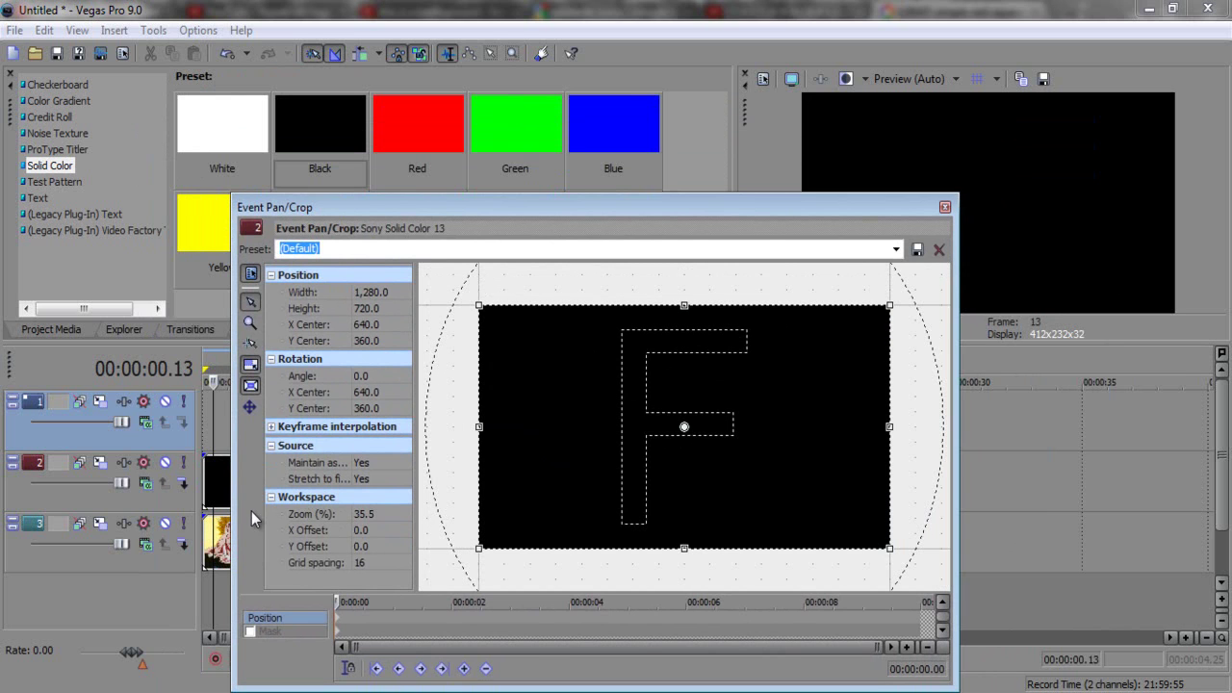
click(270, 629)
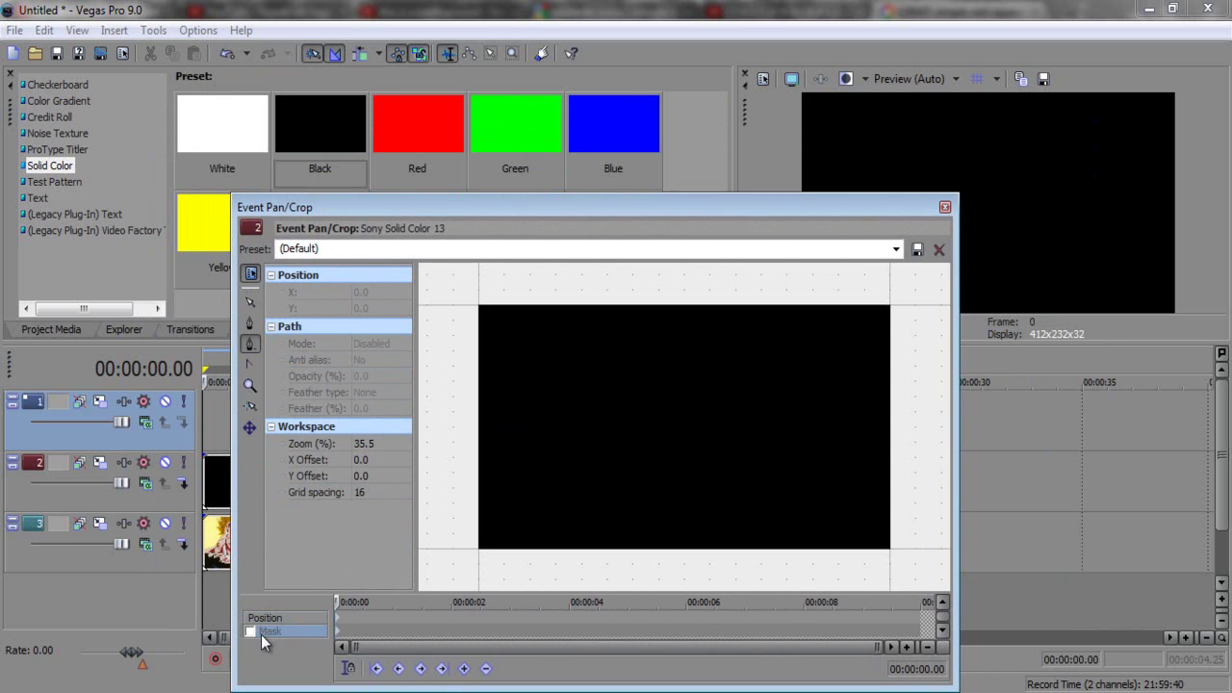
click(251, 631)
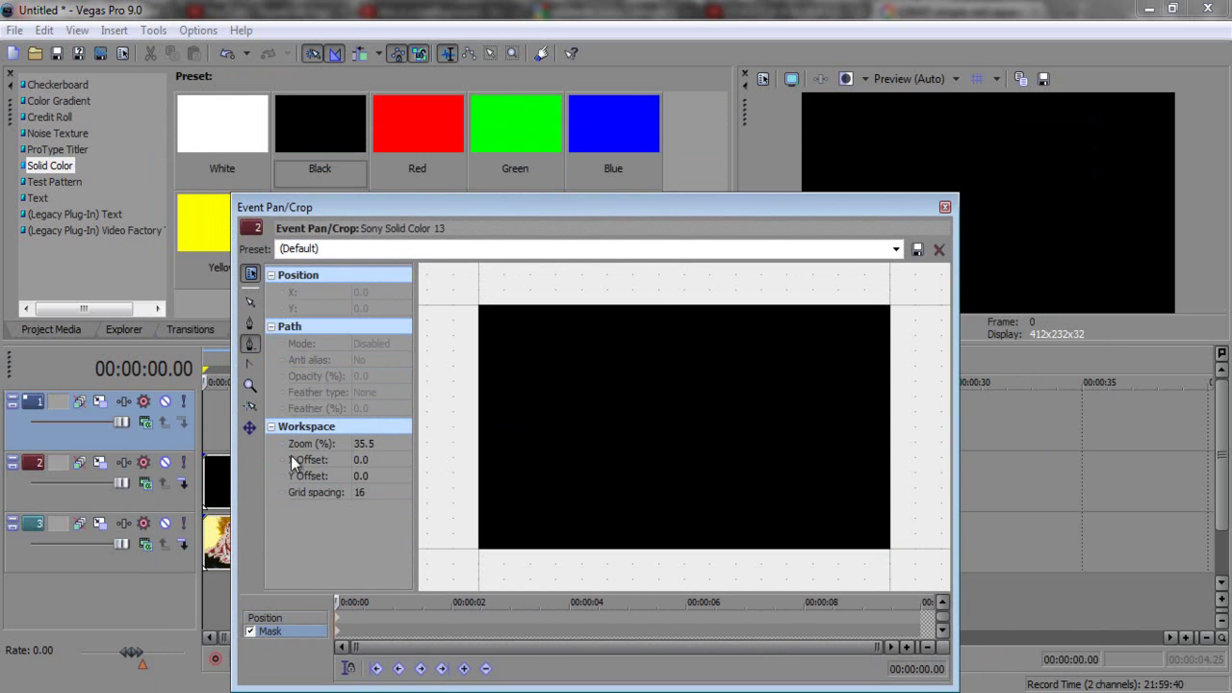
Step: Draw a closed rectangular mask across the black clip's lower part, from about X -79 to 1,359 and Y 453 to 679
click(253, 328)
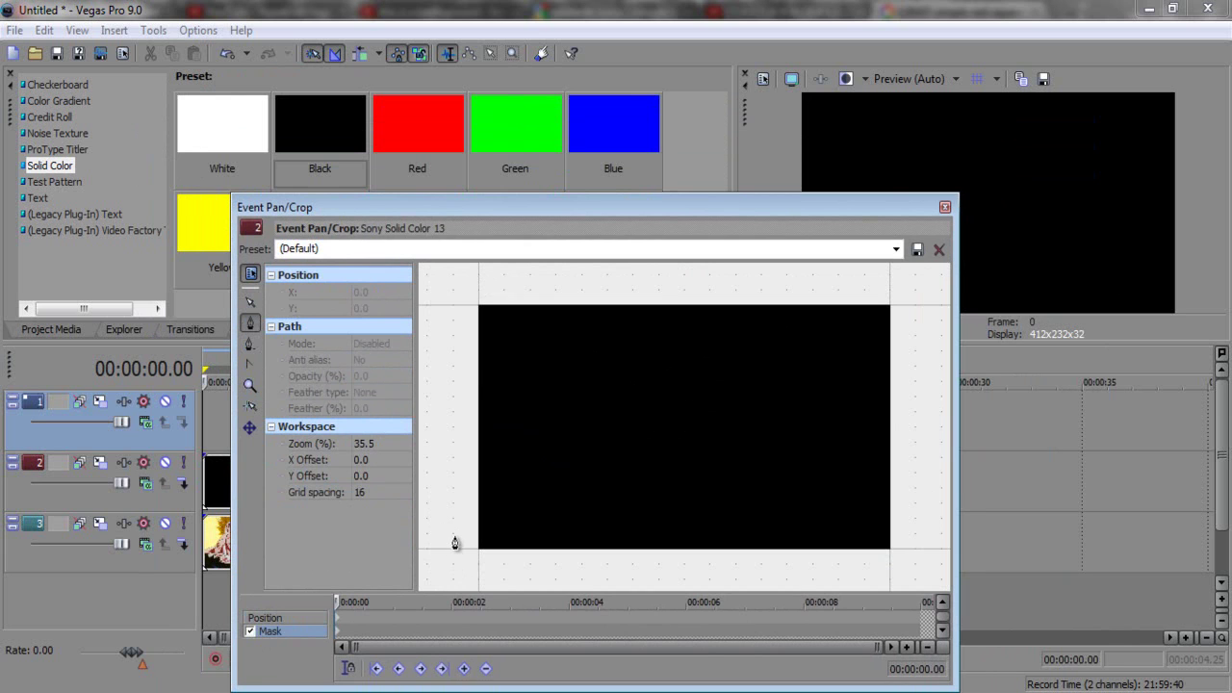
click(453, 536)
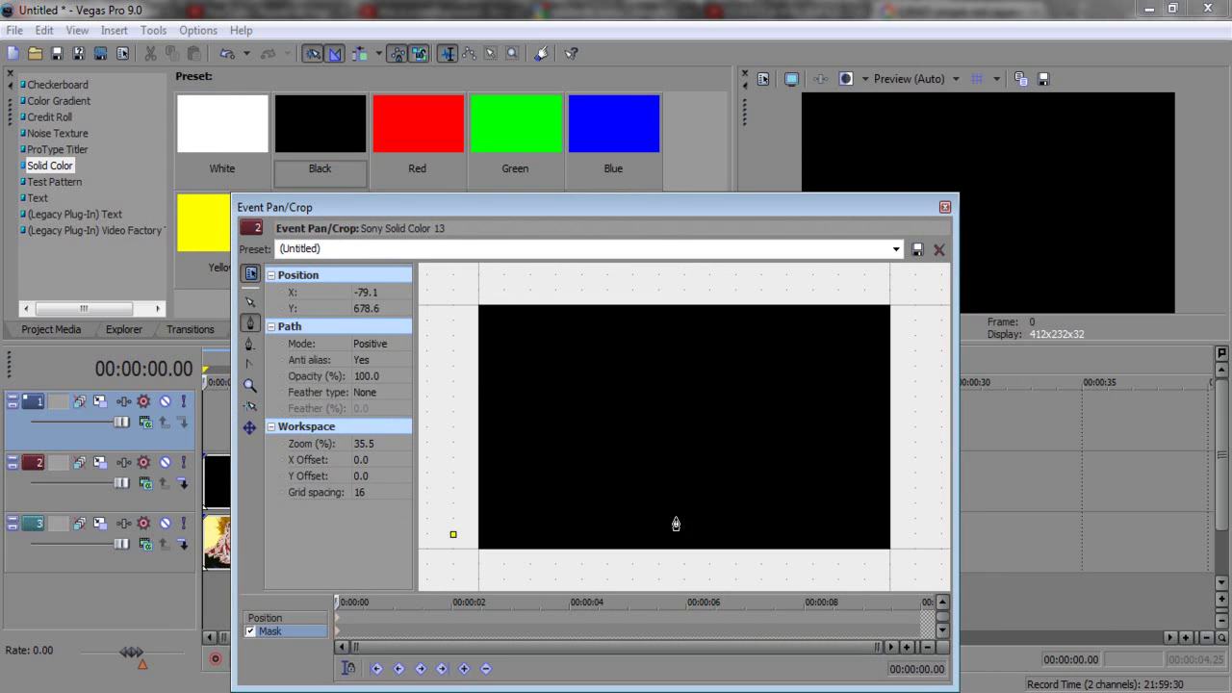
click(916, 536)
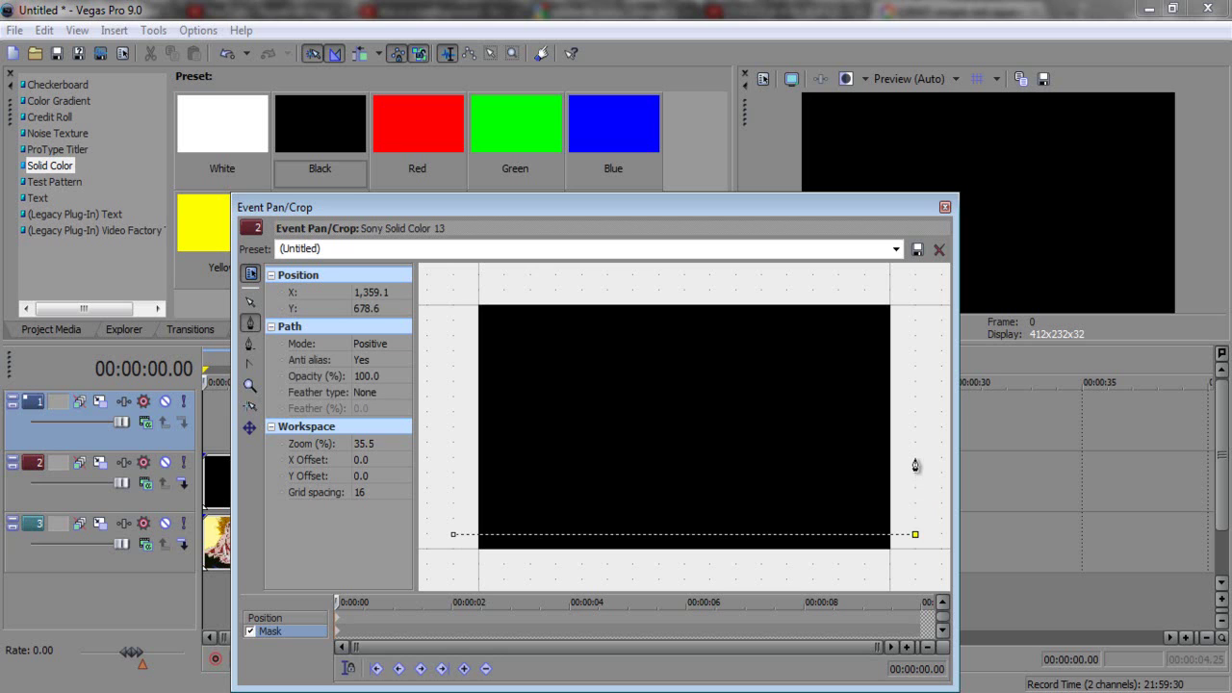
click(453, 459)
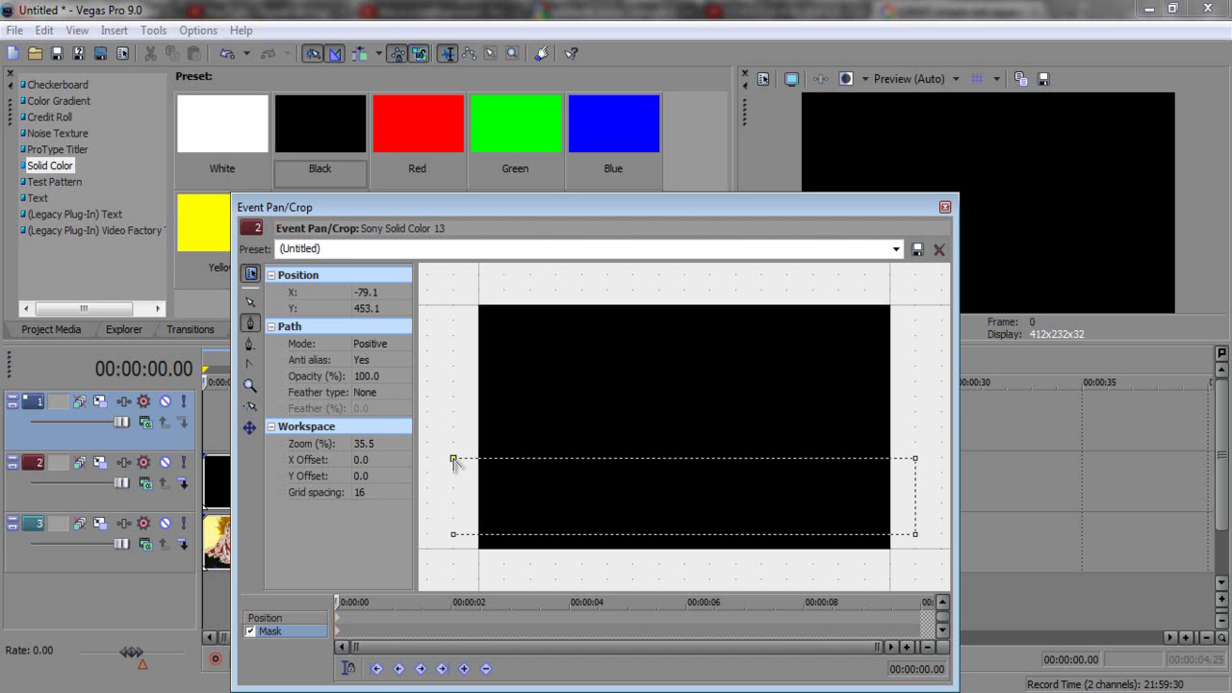
click(454, 534)
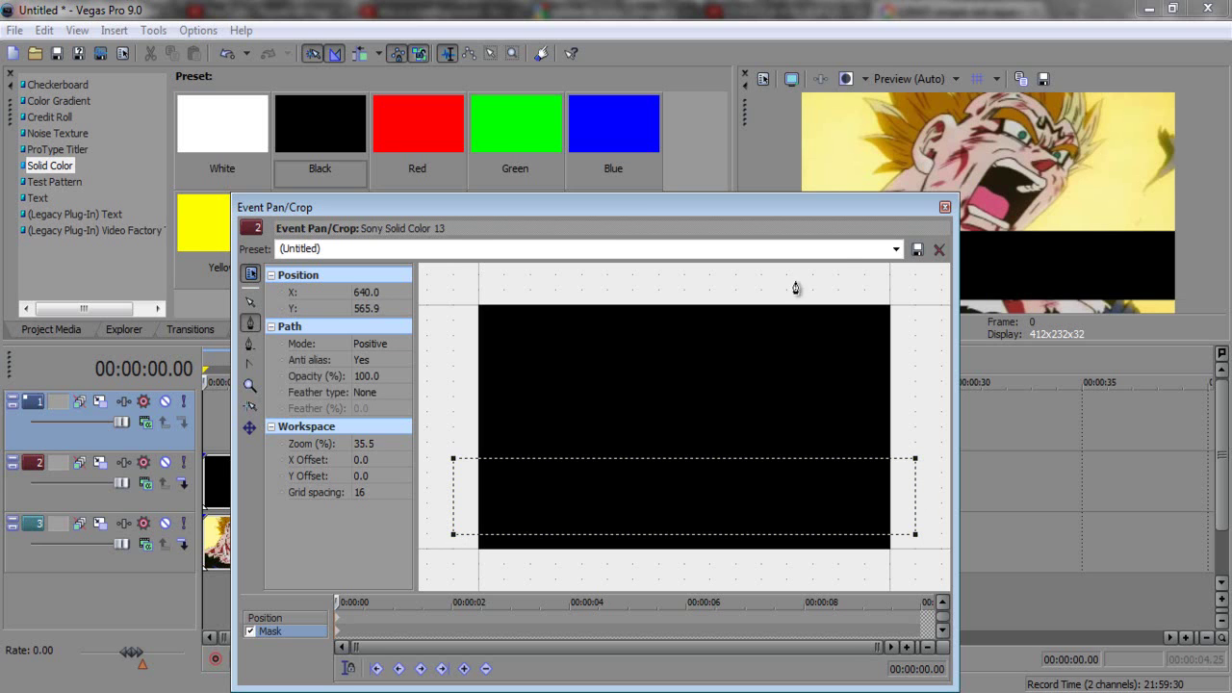
click(944, 207)
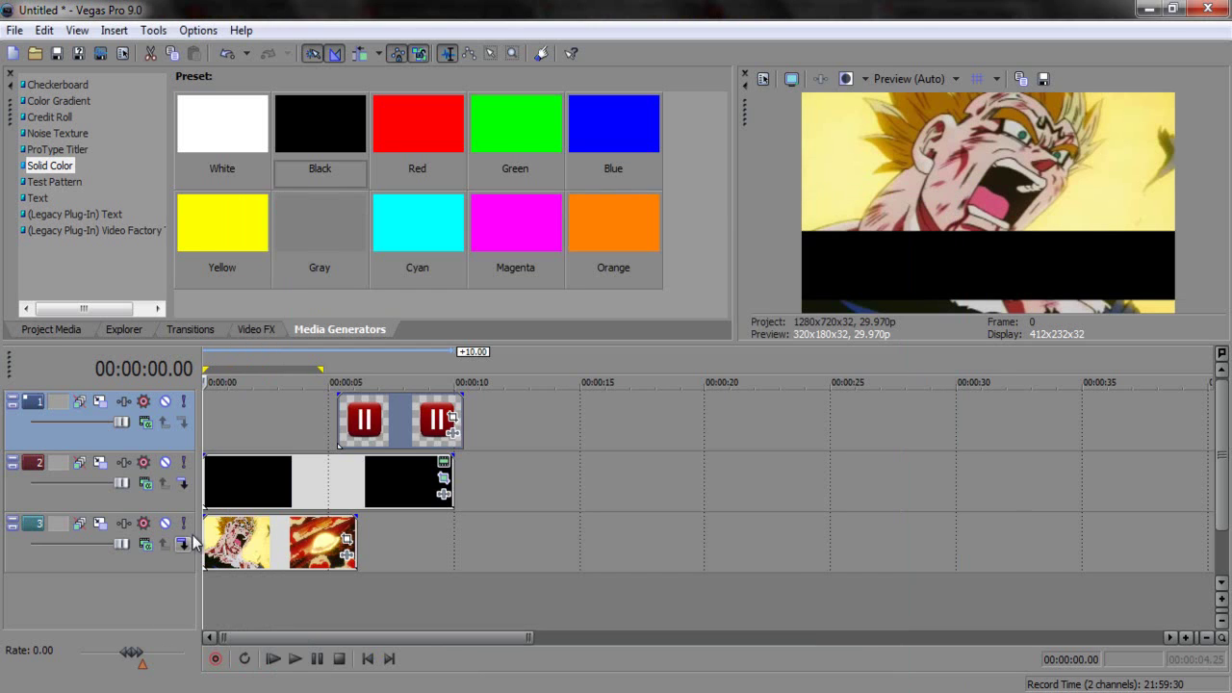
Step: Lower the black clip's opacity and move the pause icon clip back to the start of track 1
drag(251, 466, 248, 482)
drag(348, 440, 240, 458)
Step: Trim the black clip and extend the pause icon clip so both end together with the video clip
drag(447, 487, 357, 487)
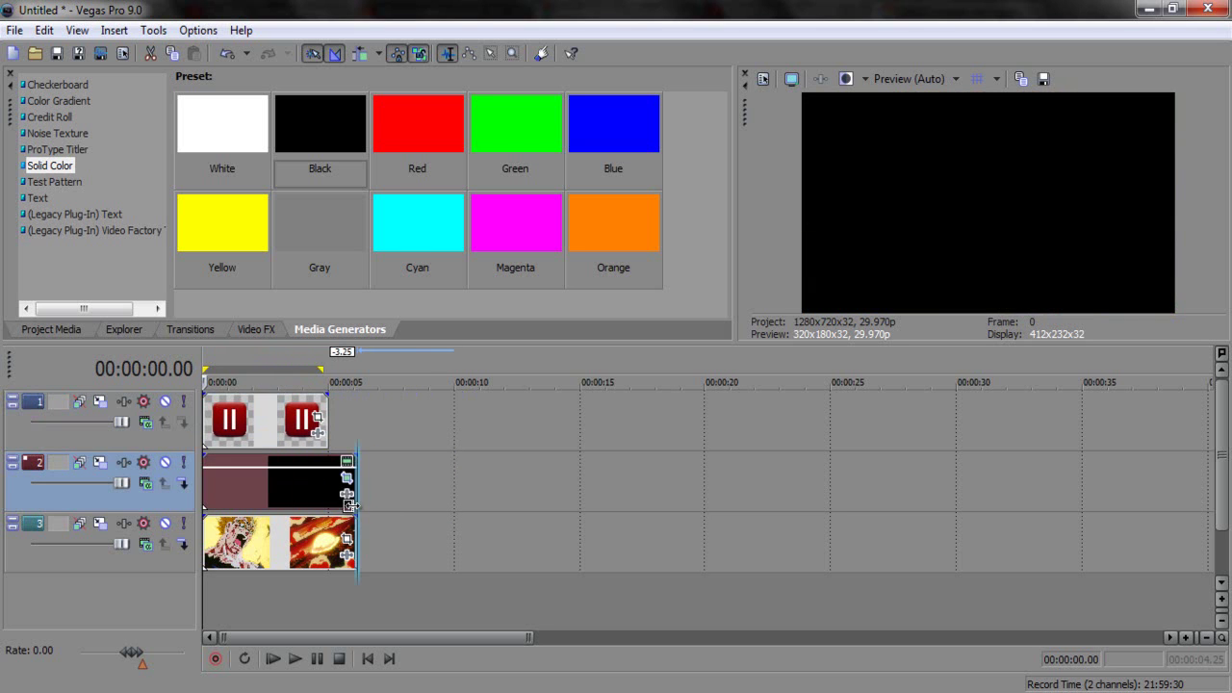
click(277, 437)
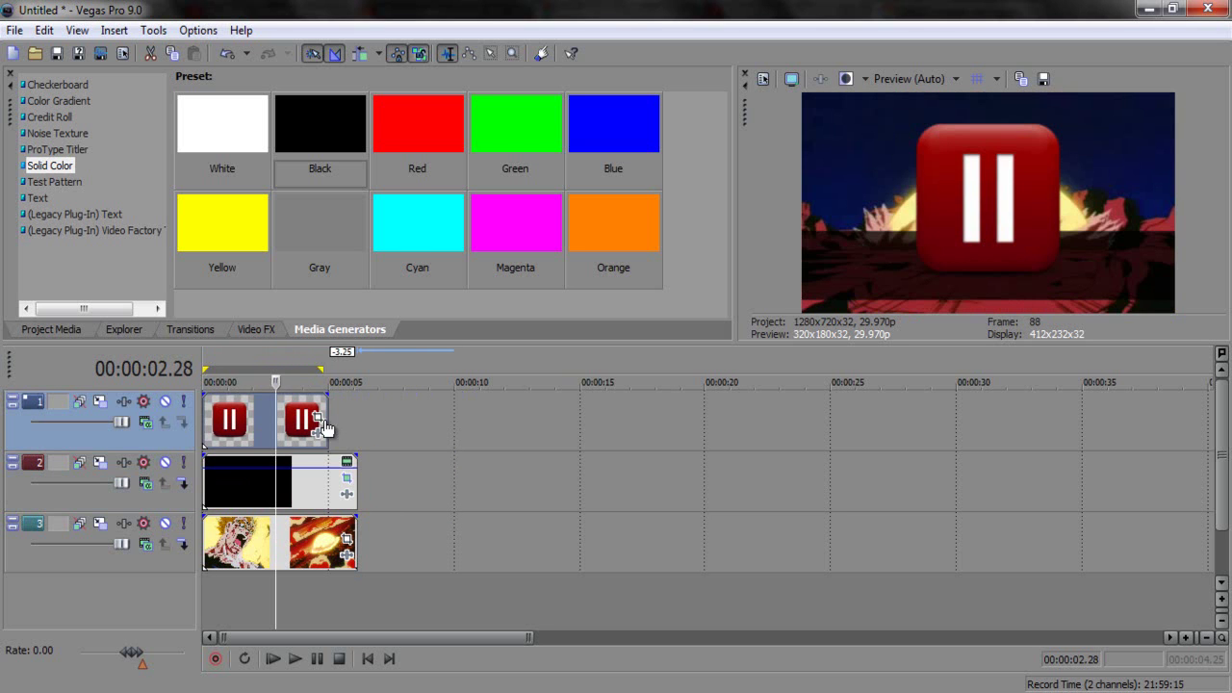
mouse_move(337, 430)
mouse_down()
mouse_move(375, 432)
mouse_move(347, 430)
mouse_up()
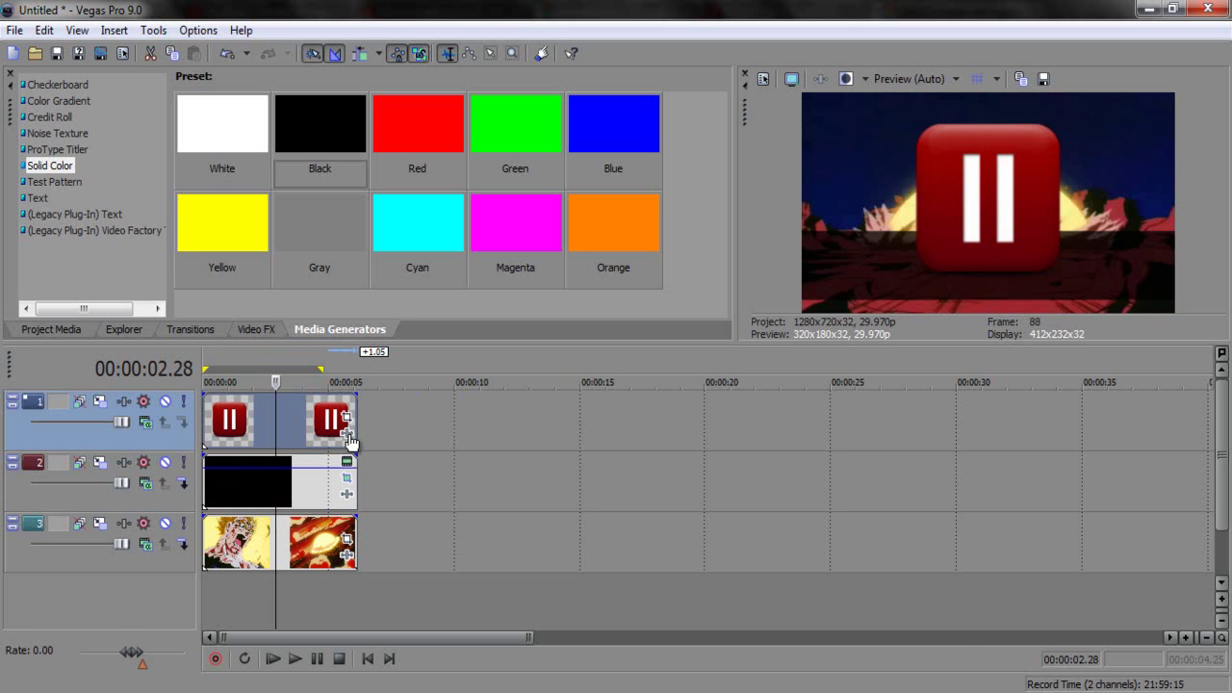
Step: Enlarge the pause icon's Pan/Crop frame to about 620.2 by 620.2, centred at about X 310.1, Y 89.9, to shrink and lower the icon
click(346, 417)
scroll(530, 497, down, 6)
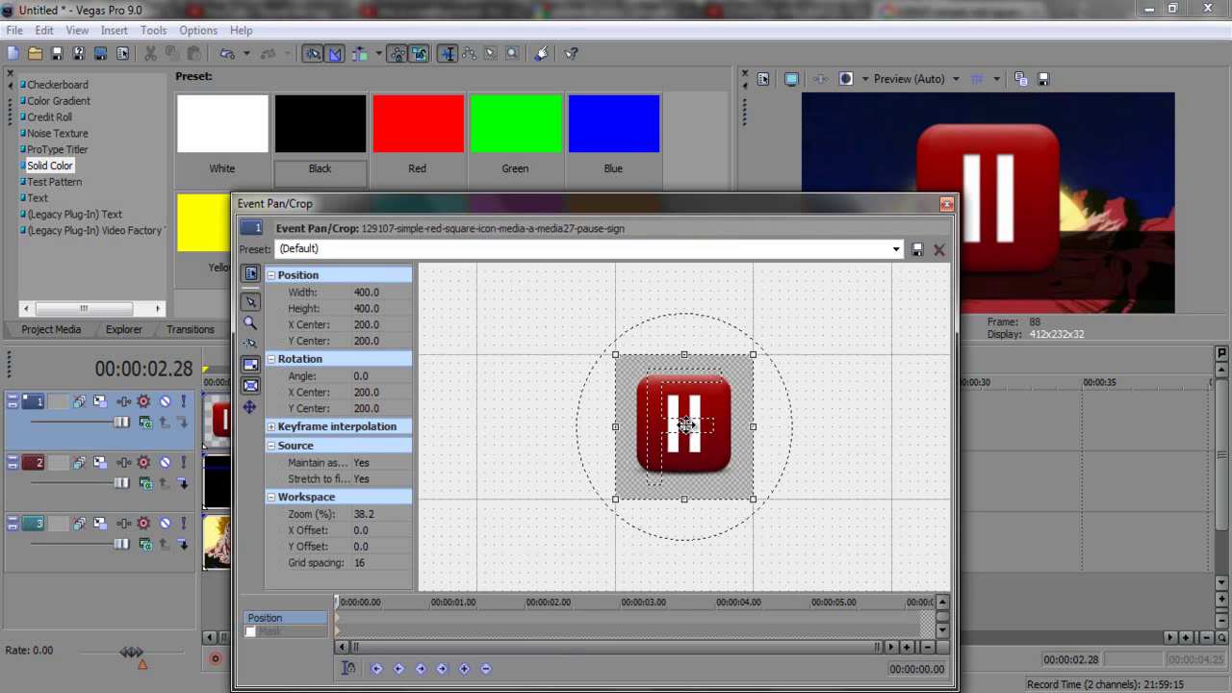
drag(709, 207, 518, 204)
drag(555, 357, 599, 317)
drag(506, 434, 535, 411)
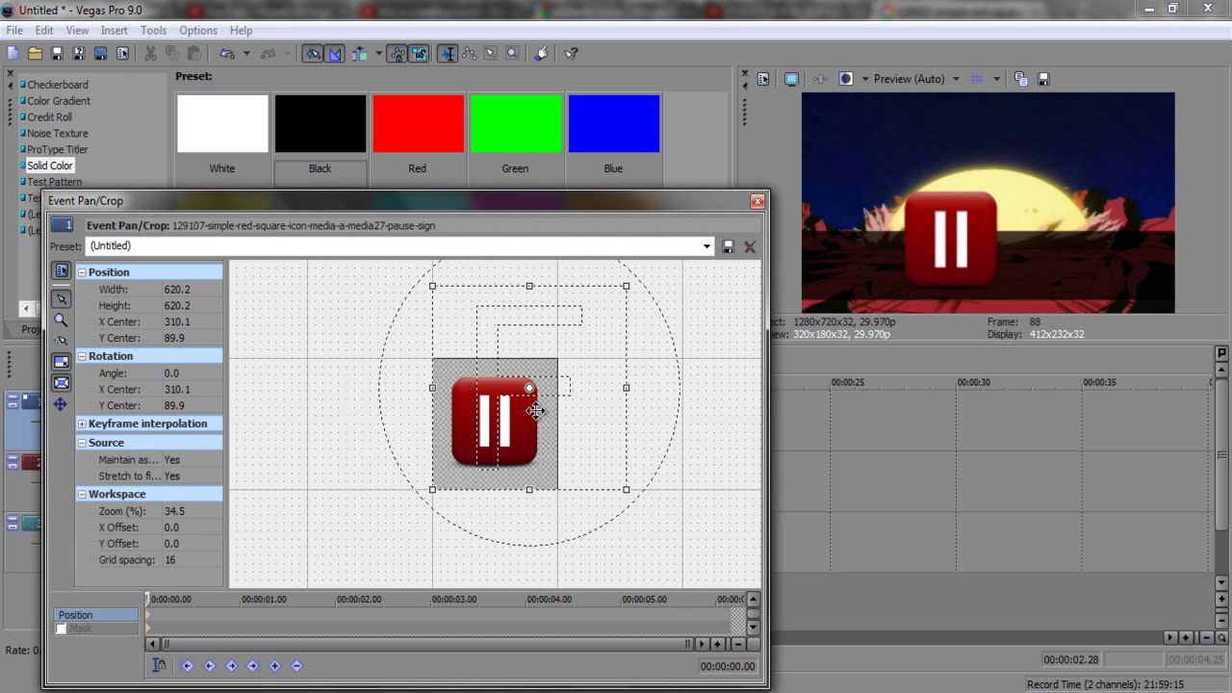
click(757, 201)
right_click(276, 420)
click(327, 680)
click(767, 545)
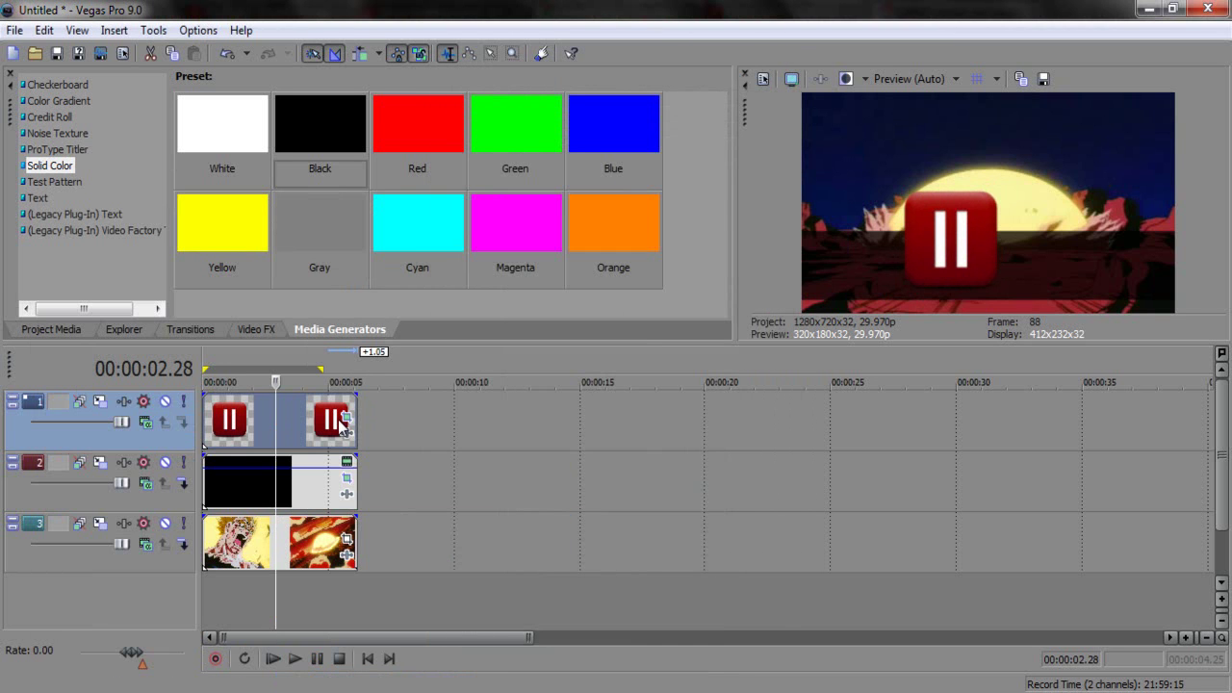
Step: Reposition the pause icon's Pan/Crop frame to a centre of about X 324.1, Y 22.3, lowering the icon further
click(345, 419)
drag(404, 534, 414, 486)
scroll(452, 486, down, 6)
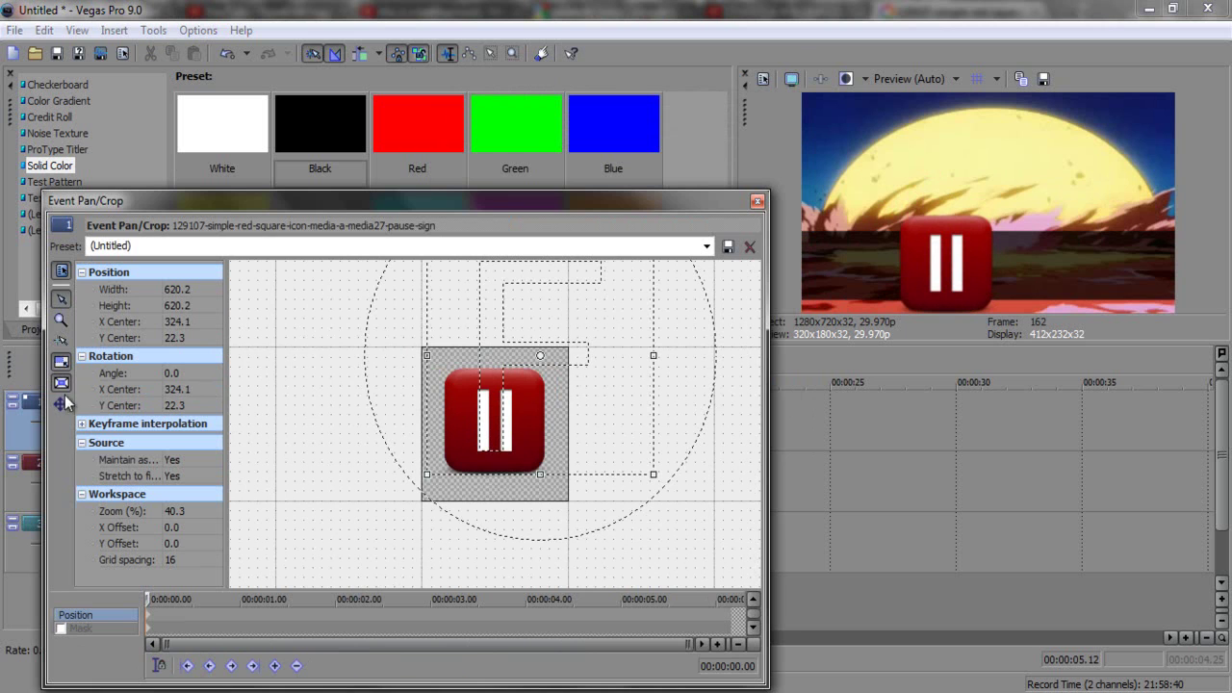
Step: Disable Lock Aspect Ratio and Size About Center, and widen the icon's Pan/Crop frame to about 1,092.3 to shift the icon left
click(62, 364)
click(61, 382)
drag(646, 357, 825, 351)
key(ctrl+z)
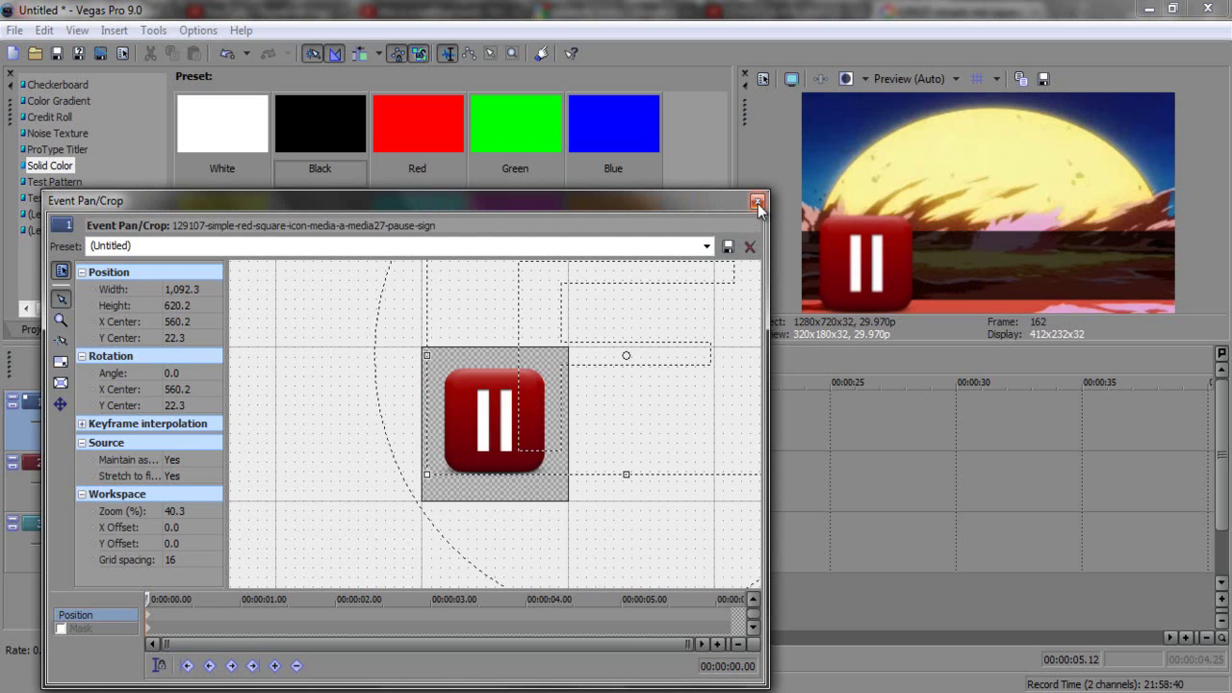
click(756, 202)
Step: Insert a new video track at the top and paste a copy of the pause icon clip at its start
key(ctrl+shift+q)
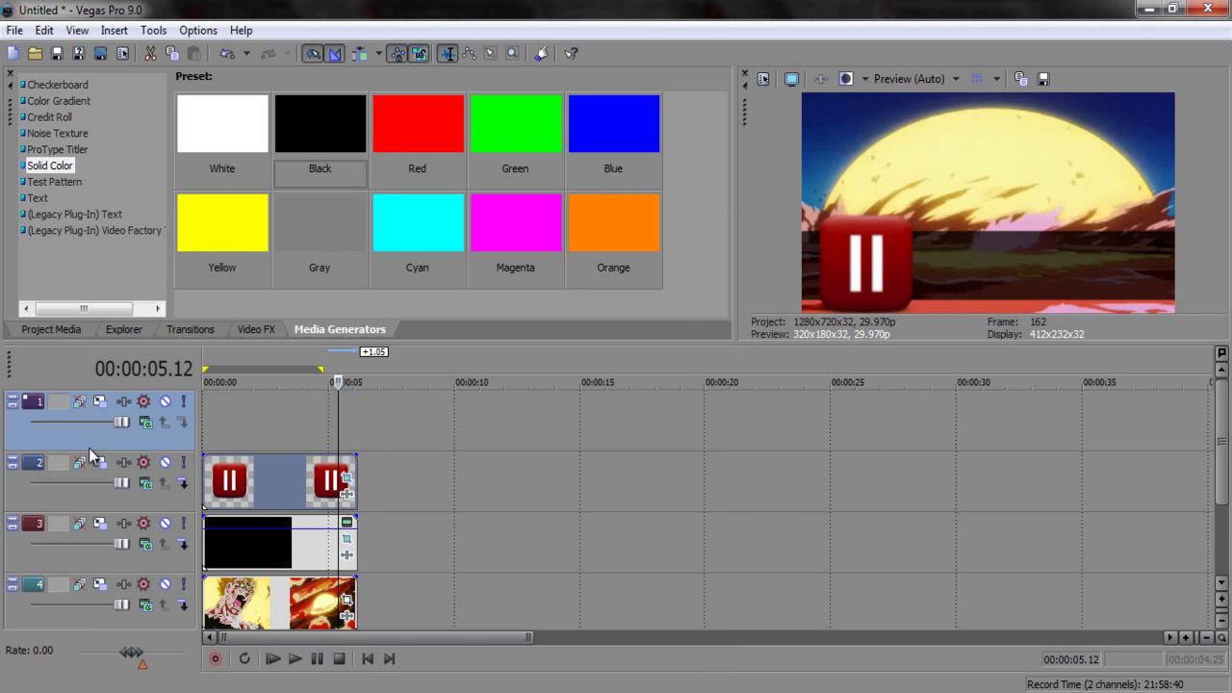
mouse_move(51, 502)
mouse_down()
mouse_move(62, 454)
mouse_move(53, 498)
mouse_up()
right_click(246, 433)
click(291, 416)
key(Home)
key(ctrl+v)
click(260, 483)
click(347, 468)
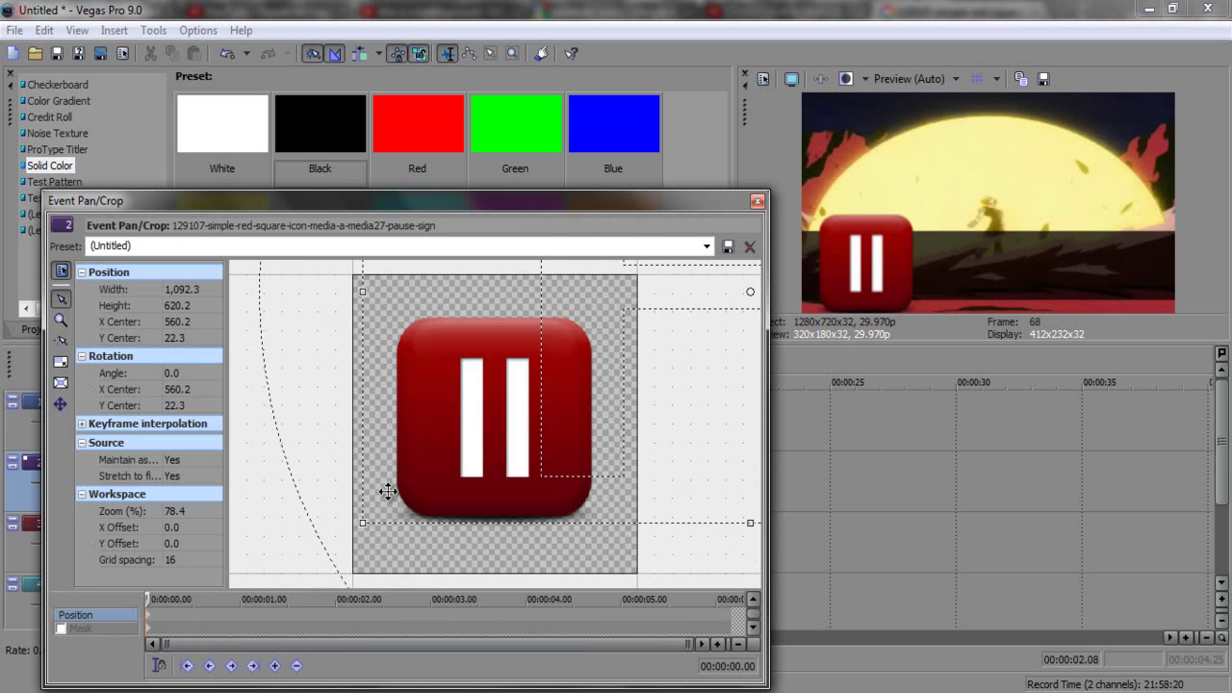
click(145, 598)
drag(144, 598, 93, 606)
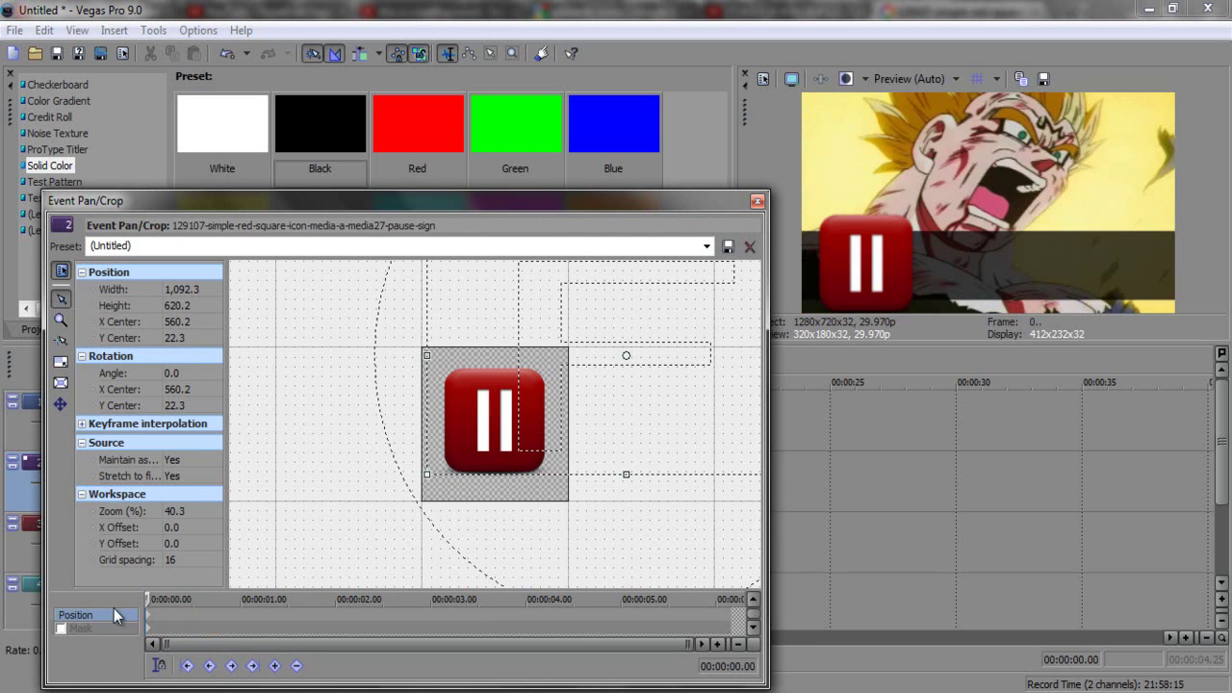
click(758, 201)
Step: Trim the pause icon clip on track 2 to about 1.2 seconds
scroll(638, 404, up, 4)
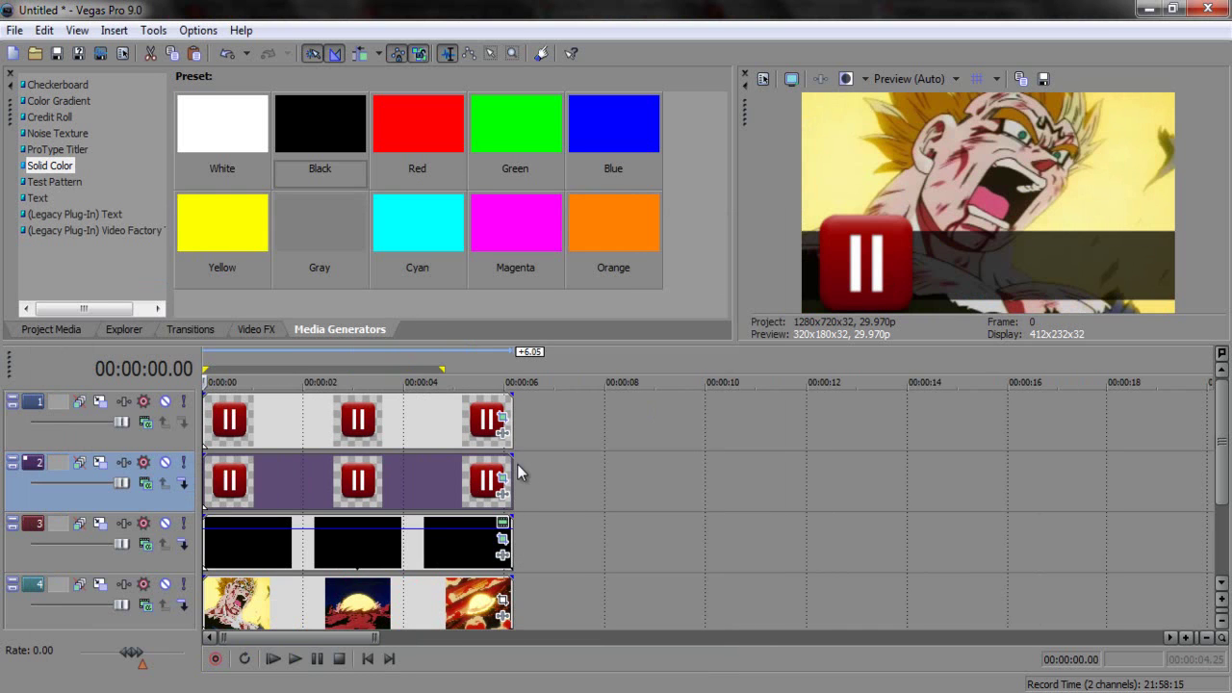
click(515, 465)
drag(511, 467, 262, 493)
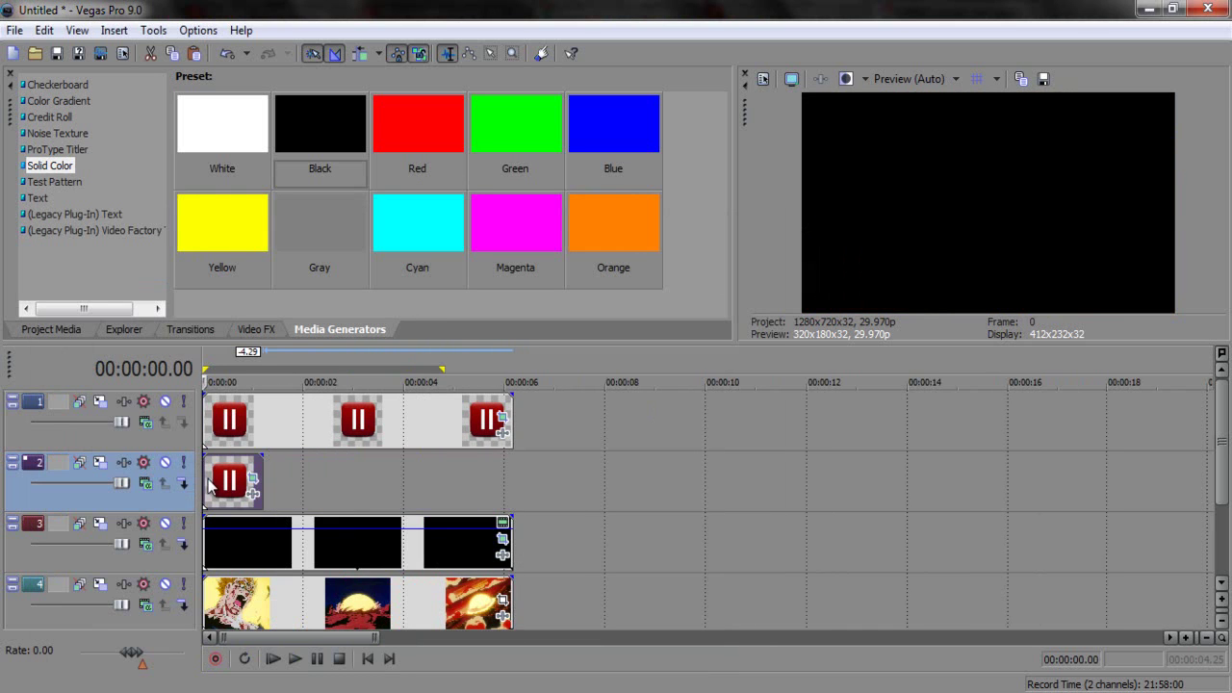
Step: Trim the pause icon clip on track 2 to about 6 frames
click(209, 485)
scroll(312, 505, up, 5)
key(Right)
key(Right)
key(Left)
key(Left)
key(Left)
key(Left)
key(Right)
key(Right)
key(Right)
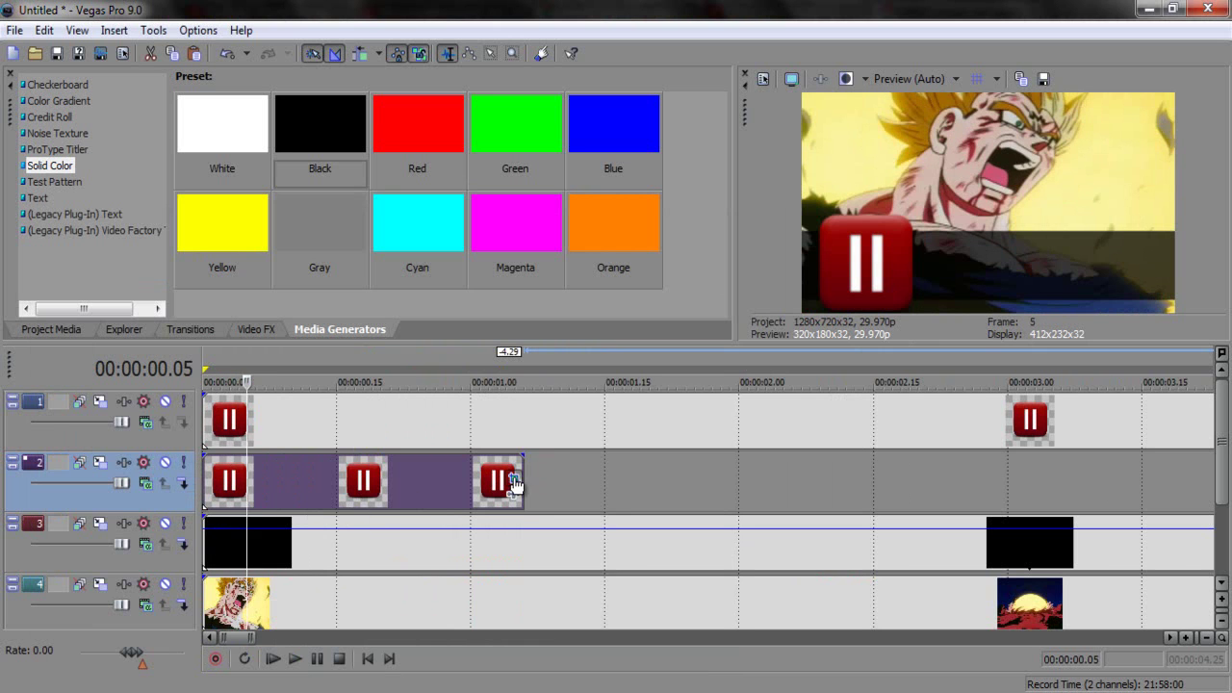
drag(517, 486, 258, 485)
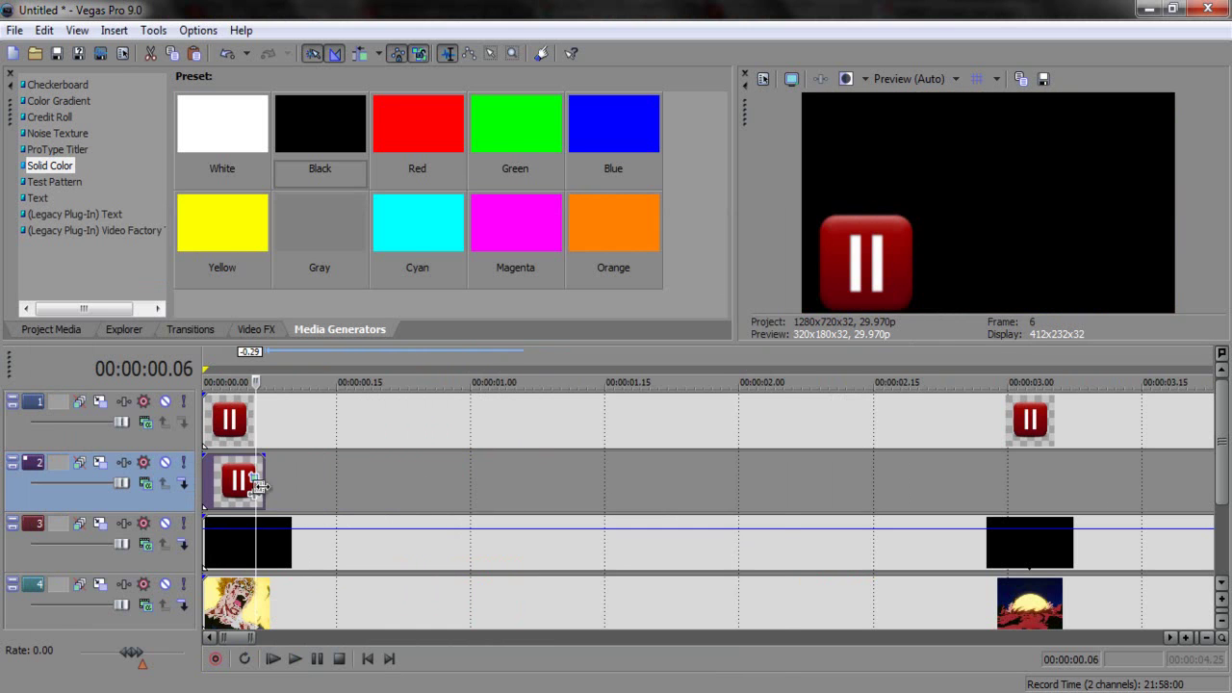
Step: In the track 2 icon's Pan/Crop, enable Lock Aspect Ratio and Size About Center and shrink the frame at frame 6 to about 1,001.5 × 568.7
click(254, 486)
drag(149, 599, 731, 599)
scroll(385, 507, down, 1)
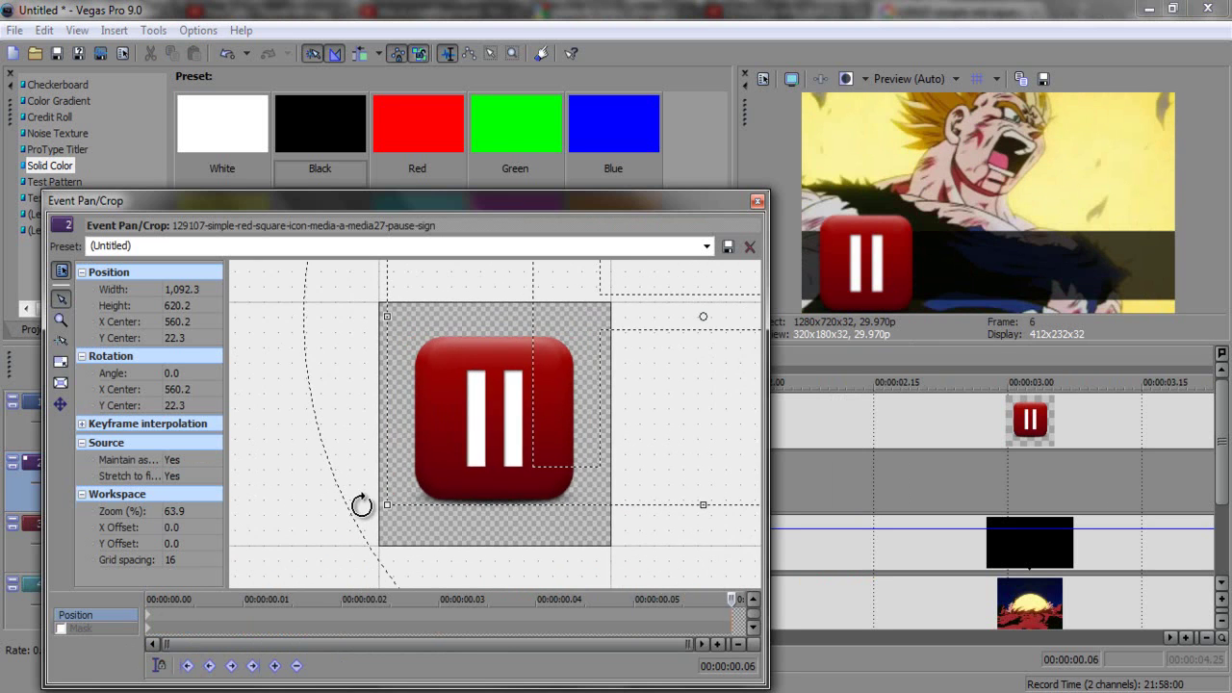
drag(388, 503, 414, 496)
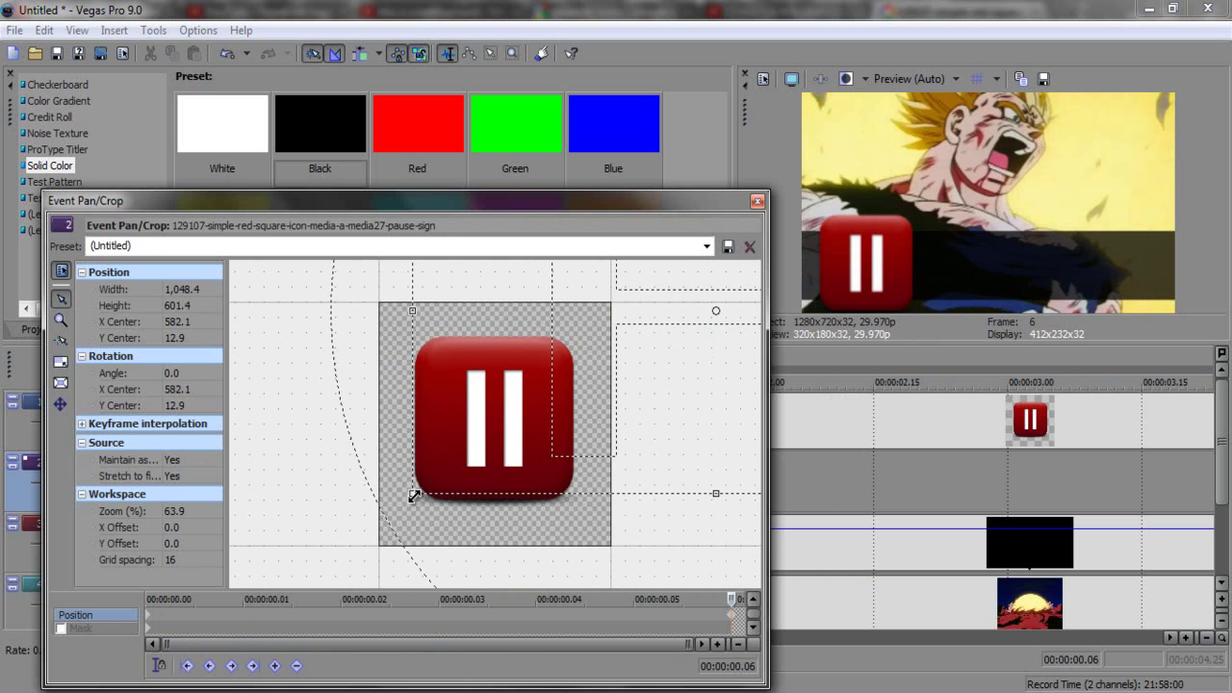
key(ctrl+z)
click(61, 383)
click(60, 363)
drag(386, 500, 413, 488)
Step: Move the frame 6 keyframe's Pan/Crop frame to a centre of about X 549.2, Y 53.6 and check the in-between frames
drag(729, 599, 638, 599)
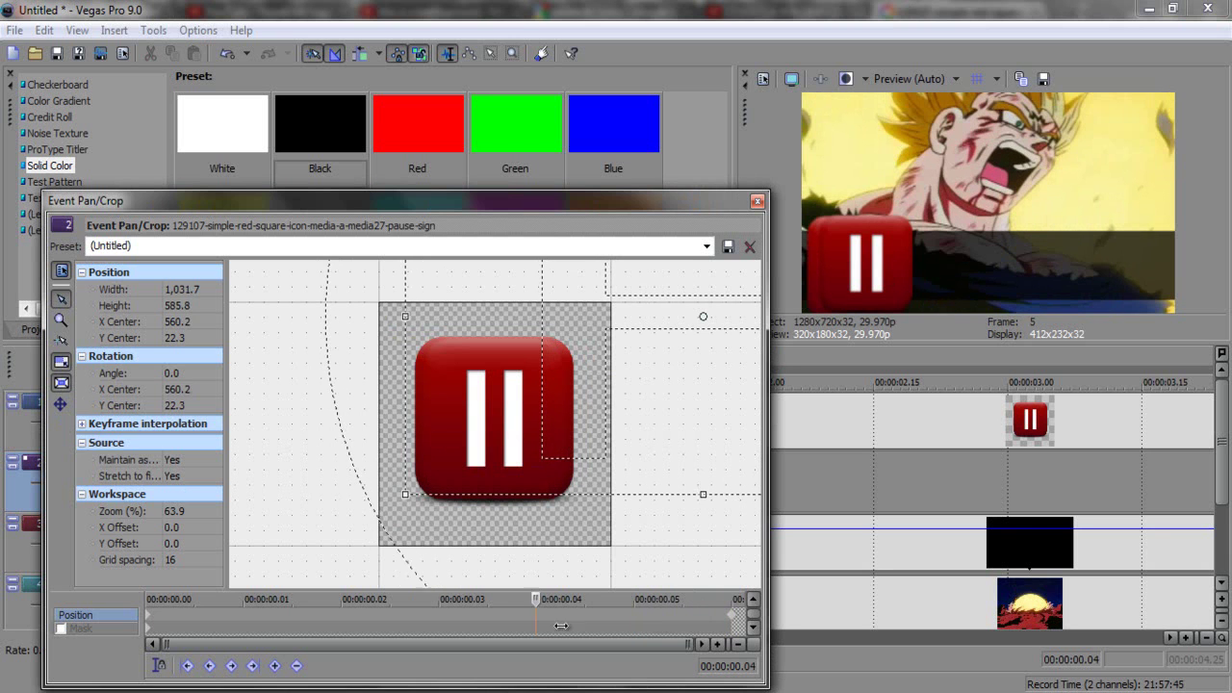
click(438, 621)
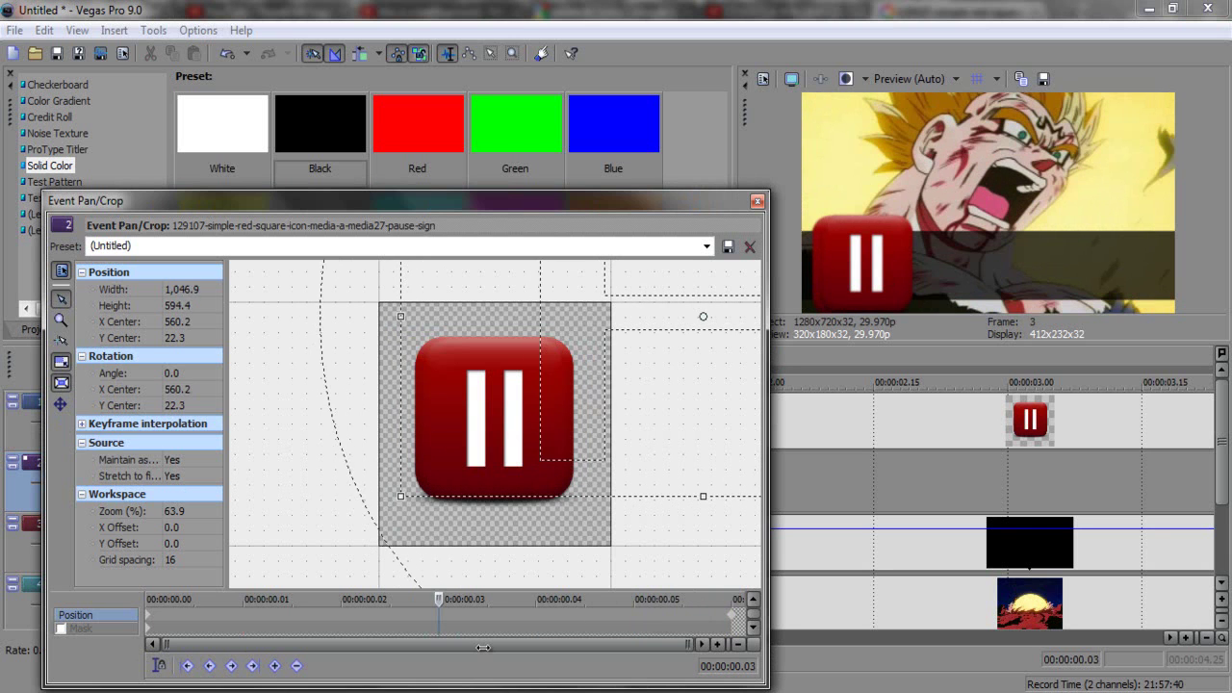
click(625, 618)
click(731, 615)
drag(502, 424, 496, 439)
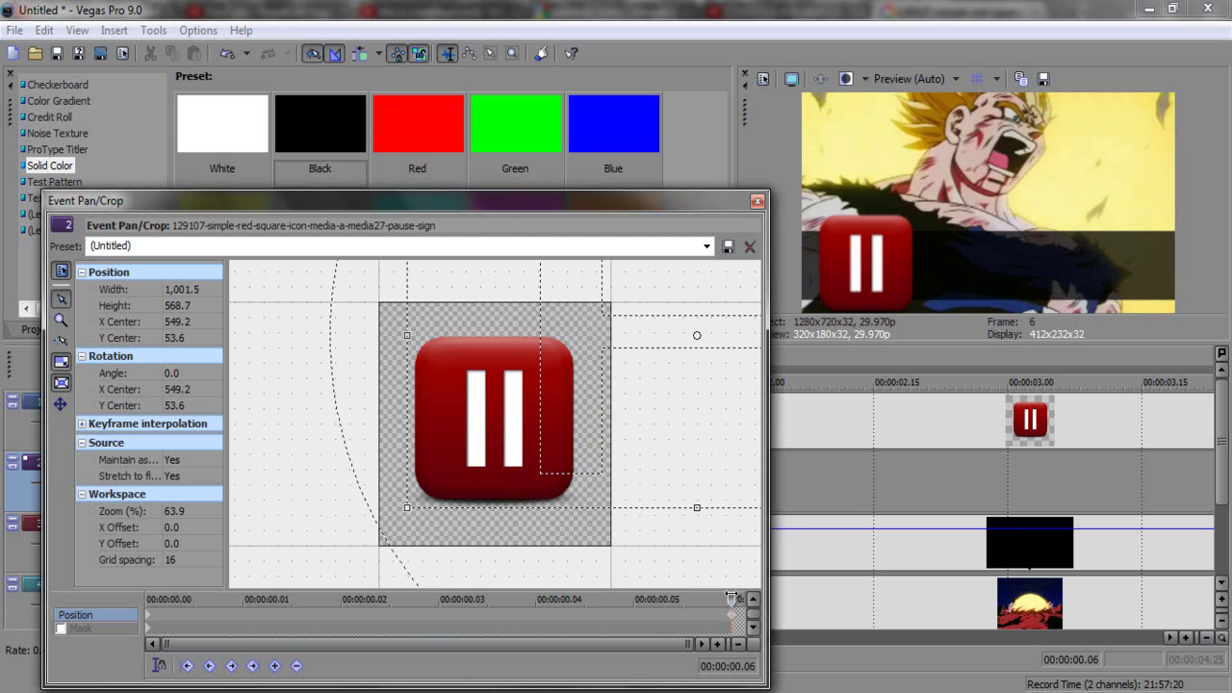
click(633, 599)
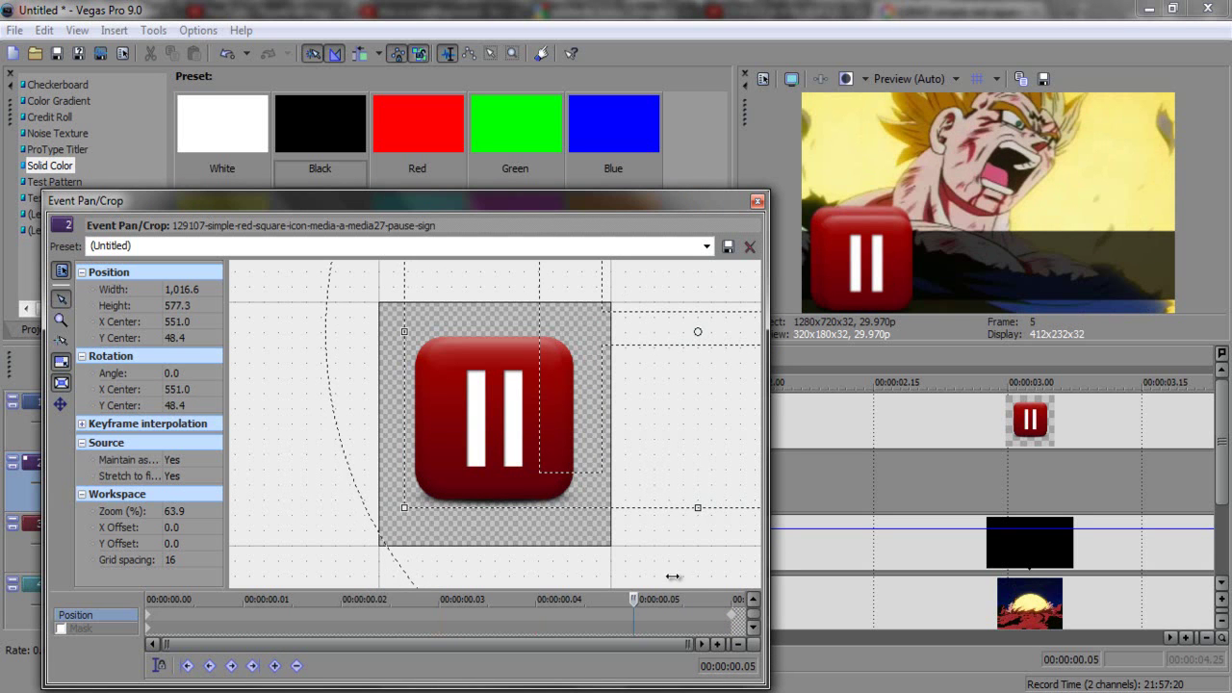
click(708, 611)
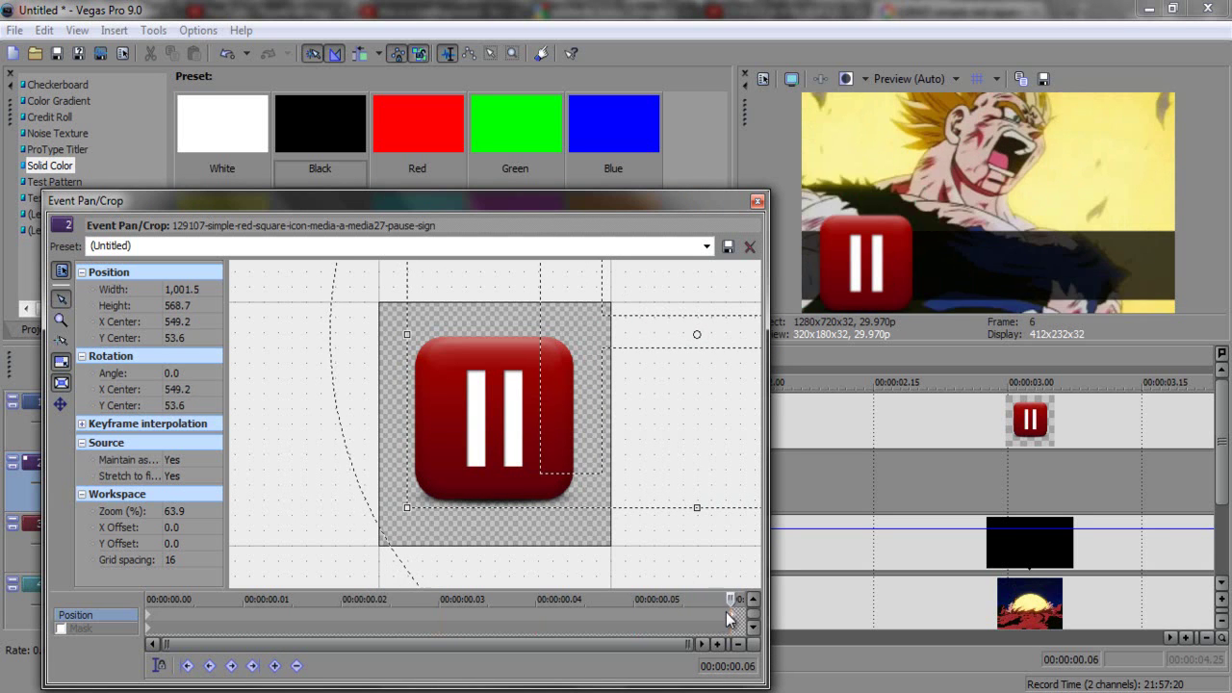
click(741, 618)
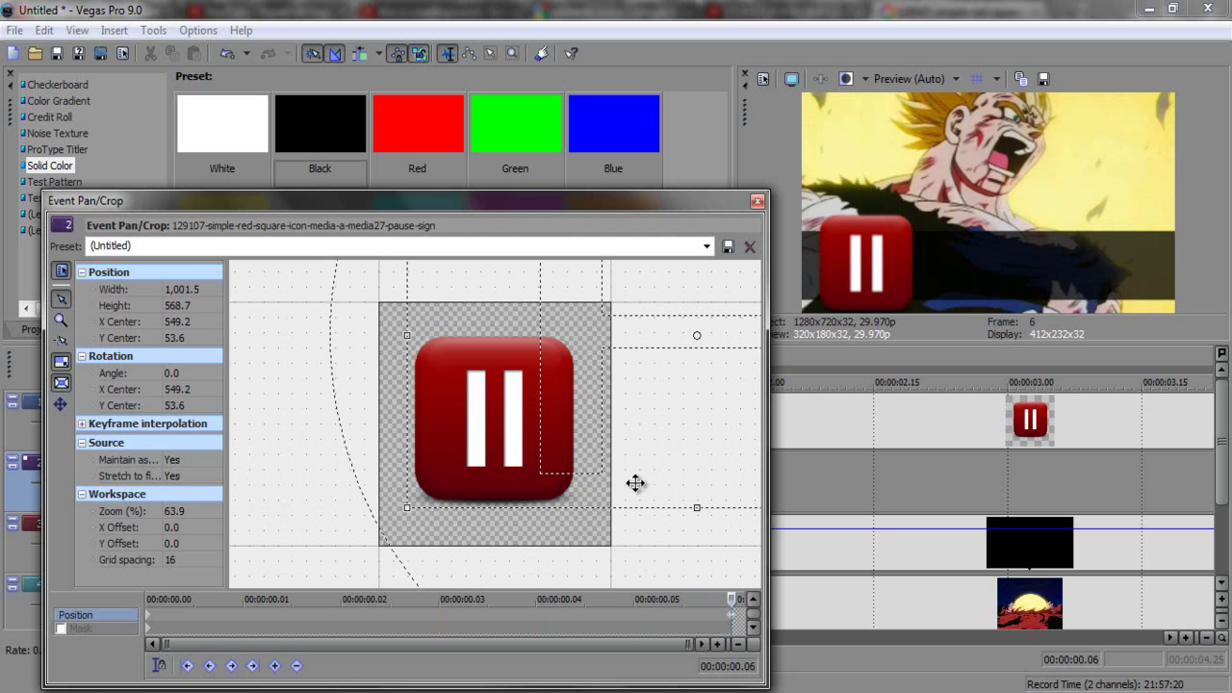
Step: Refine the frame 6 keyframe's Pan/Crop centre to about X 533.5, Y 34.8 so the icon enlarges evenly
drag(625, 458, 622, 461)
drag(728, 598, 755, 593)
drag(476, 472, 492, 476)
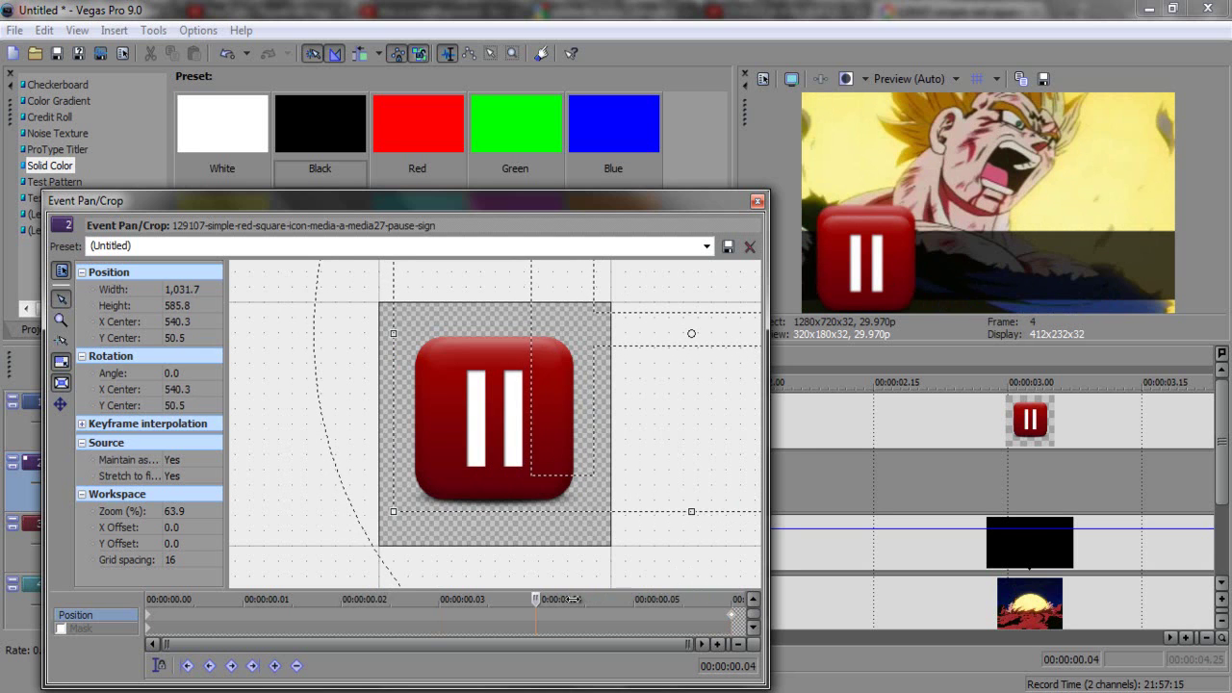
drag(491, 493, 476, 501)
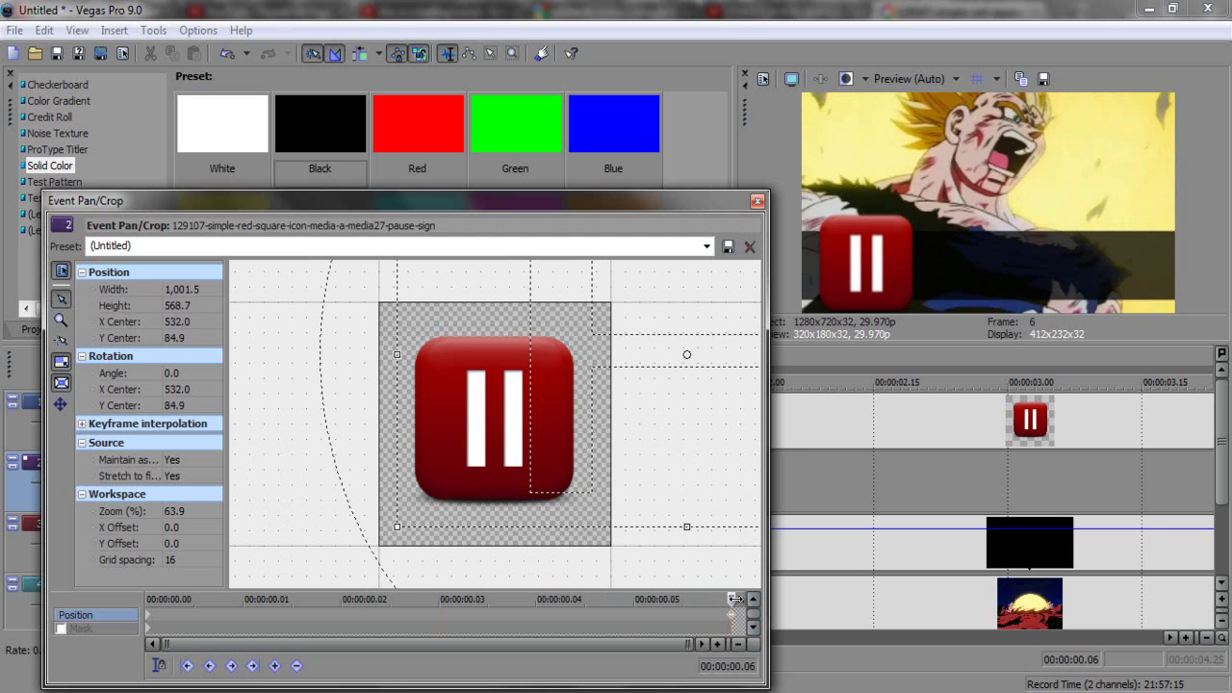
drag(464, 453, 467, 413)
drag(727, 597, 636, 600)
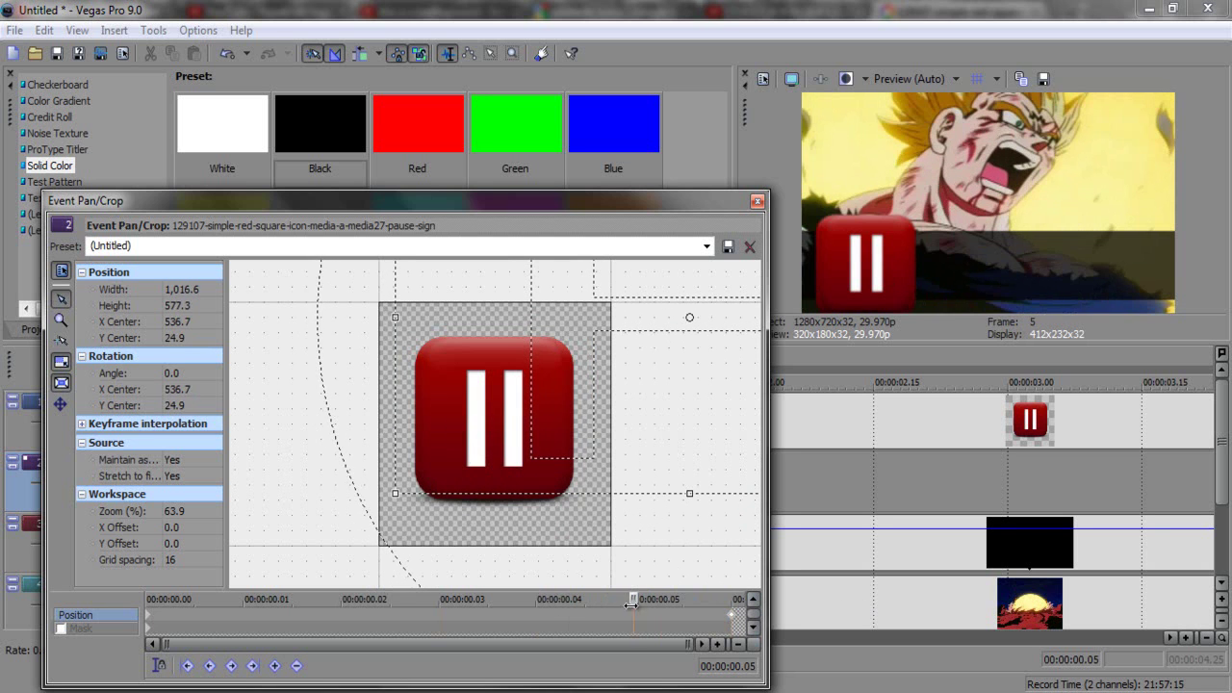
click(733, 615)
drag(425, 459, 445, 463)
drag(731, 599, 602, 552)
key(ctrl+z)
Step: Rearrange the Pan/Crop keyframes so the enlarged icon comes first and the original size follows, and close the editor
drag(734, 622, 219, 643)
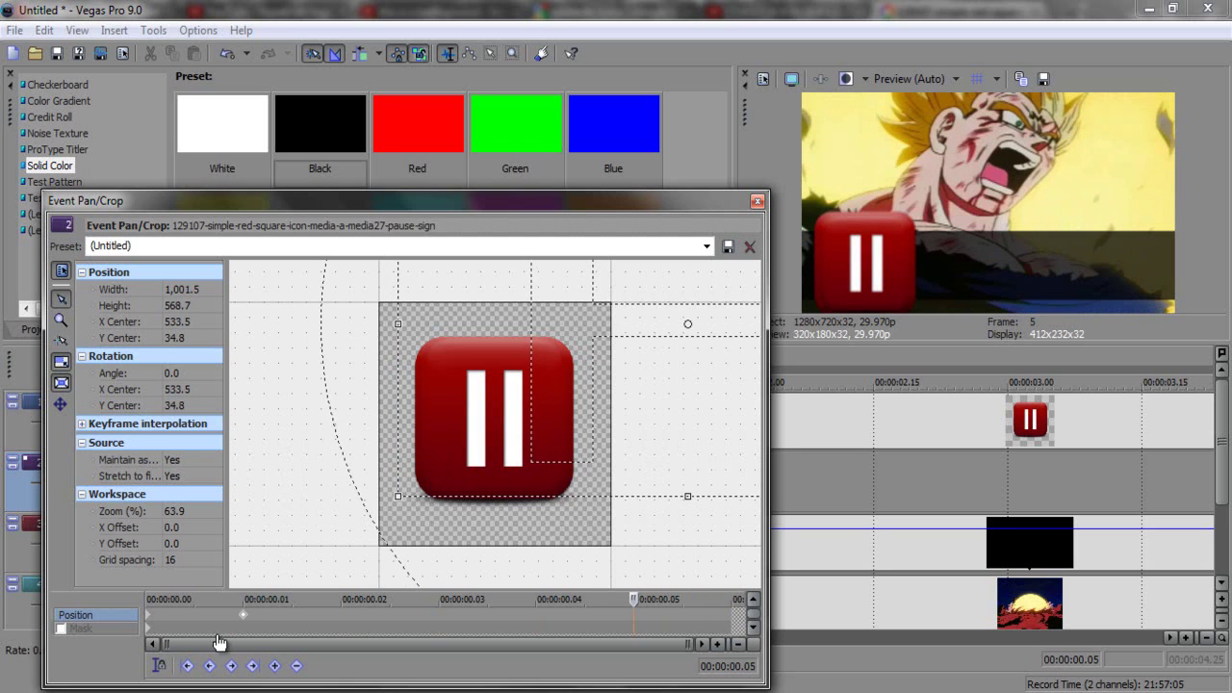
click(152, 614)
key(Right)
key(Right)
key(Right)
key(Right)
key(Right)
key(Right)
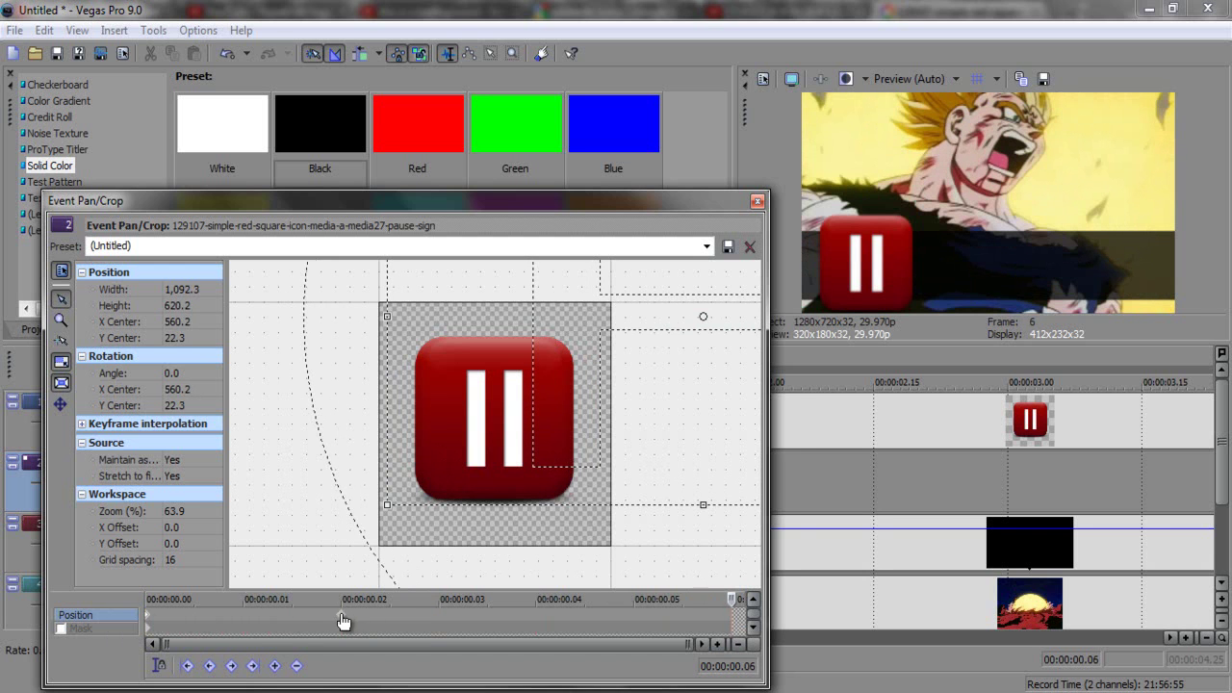
click(758, 200)
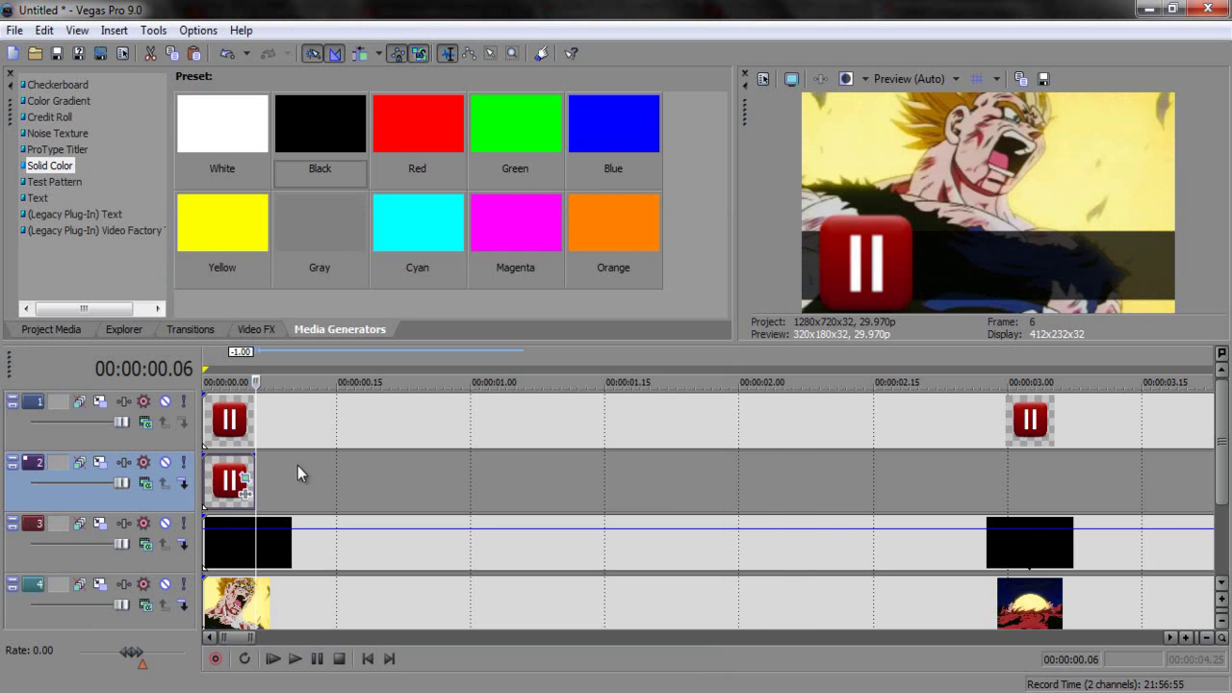
Step: Apply a fade-out over the full length of the short track 2 icon clip and select it for copying
drag(253, 465, 187, 485)
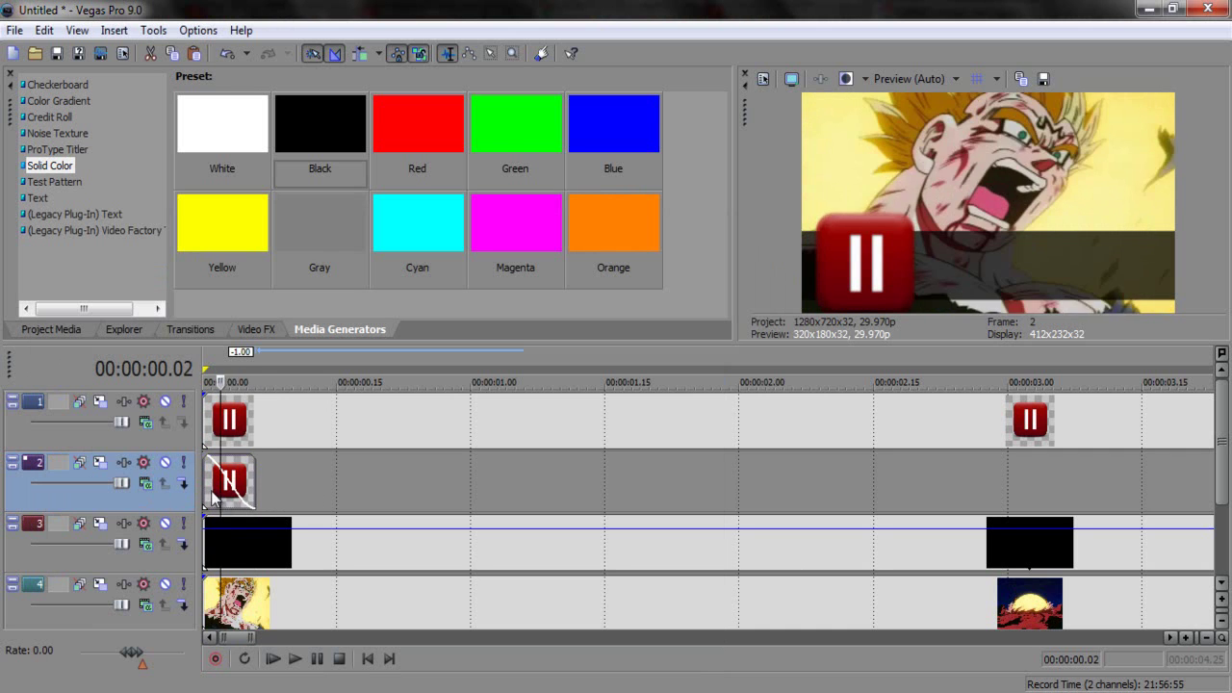
key(Right)
click(223, 475)
Step: Paste copies of the faded icon clip on track 2 at 00:00:00.15, 00:00:01.00, 00:00:01.15 and 00:00:02.00
click(343, 482)
click(338, 481)
key(ctrl+v)
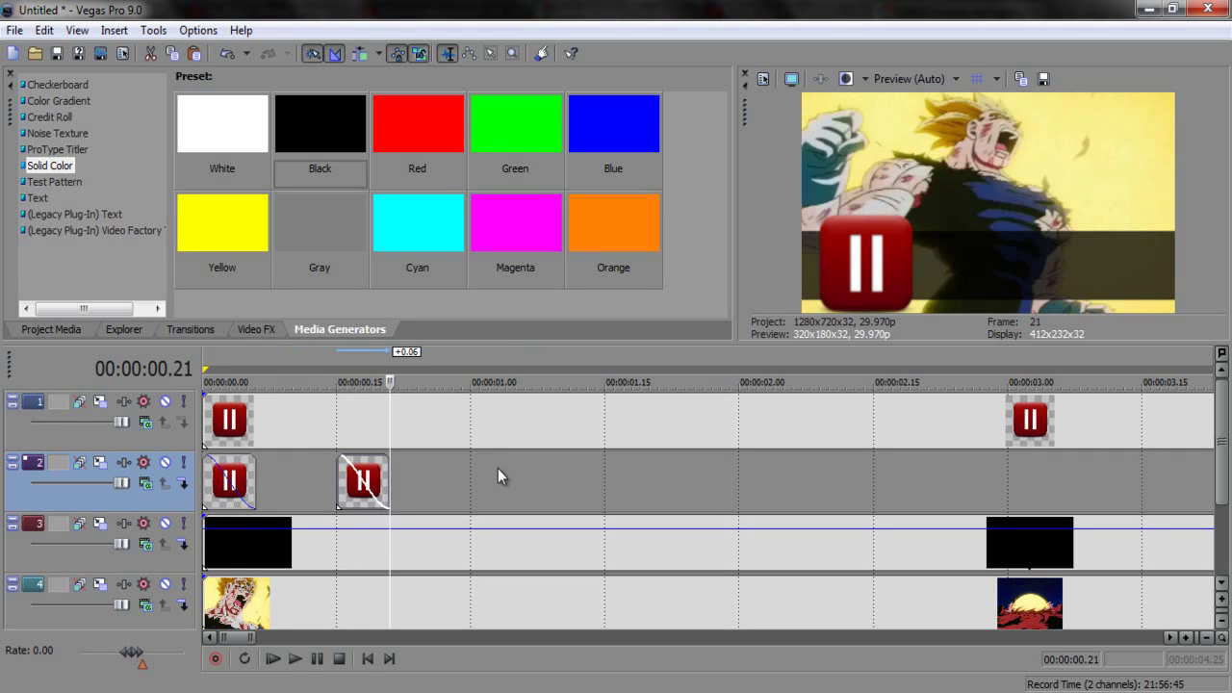
click(472, 470)
key(ctrl+v)
click(602, 483)
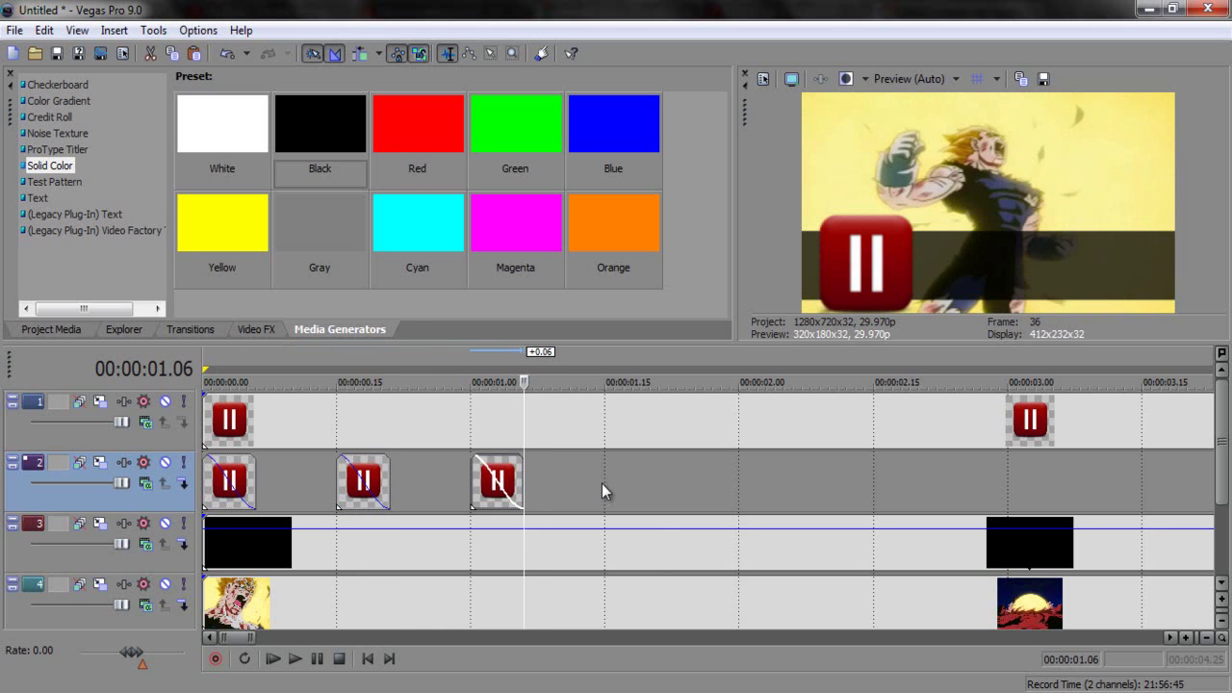
key(ctrl+v)
click(742, 474)
key(ctrl+v)
Step: Paste further copies of the faded icon clip on track 2 at 00:00:02.15 and 00:00:03.00
click(879, 473)
click(864, 471)
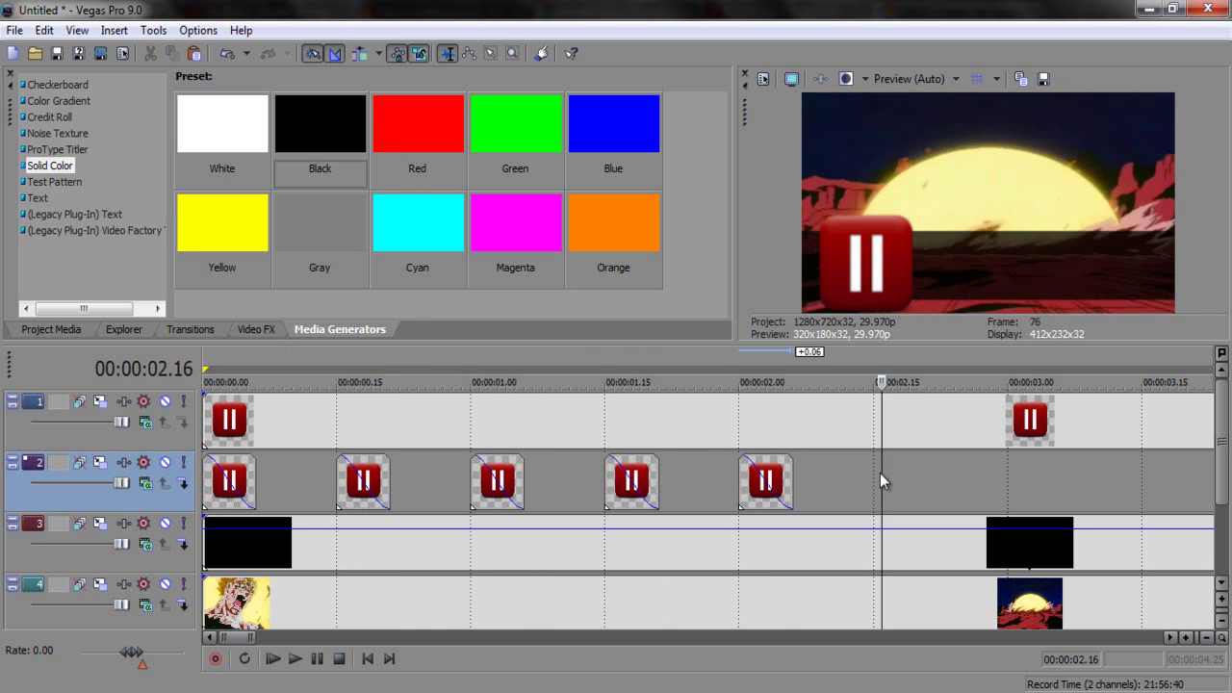
click(872, 471)
key(ctrl+v)
click(1008, 478)
key(ctrl+v)
Step: Continue the half-second pattern on track 2 with icon clip copies at 00:00:03.15, 00:00:04.00 and 00:00:04.15
scroll(1019, 472, down, 1)
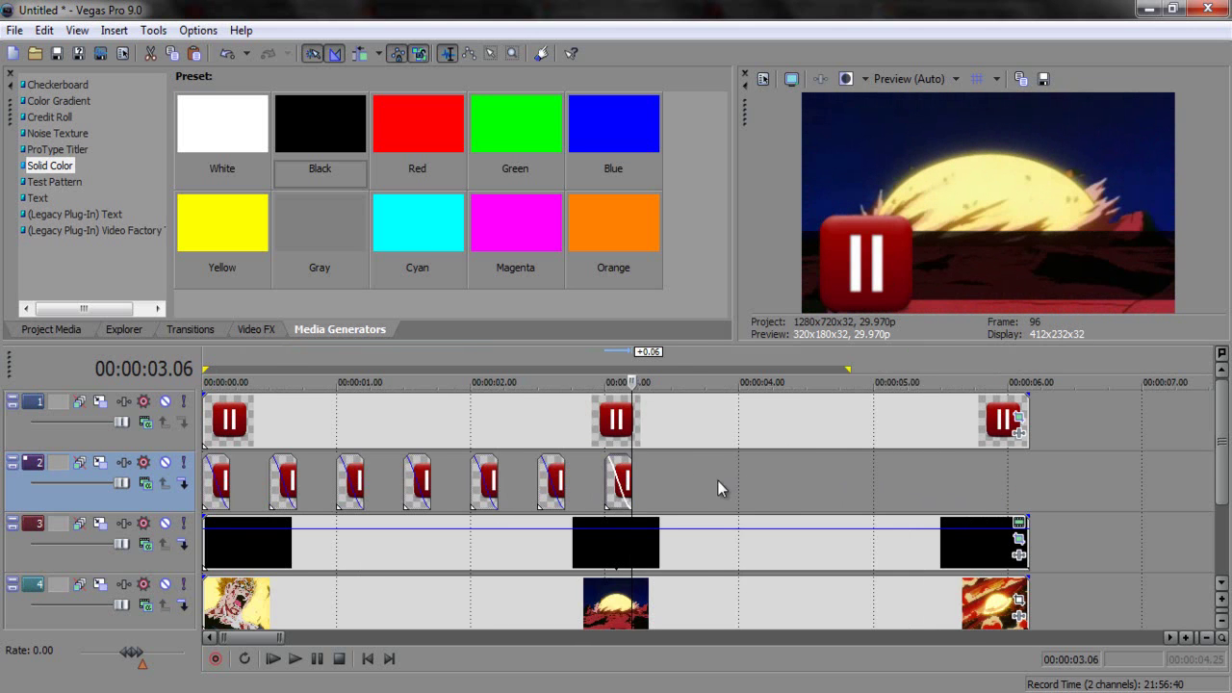
scroll(737, 479, up, 3)
scroll(759, 484, down, 1)
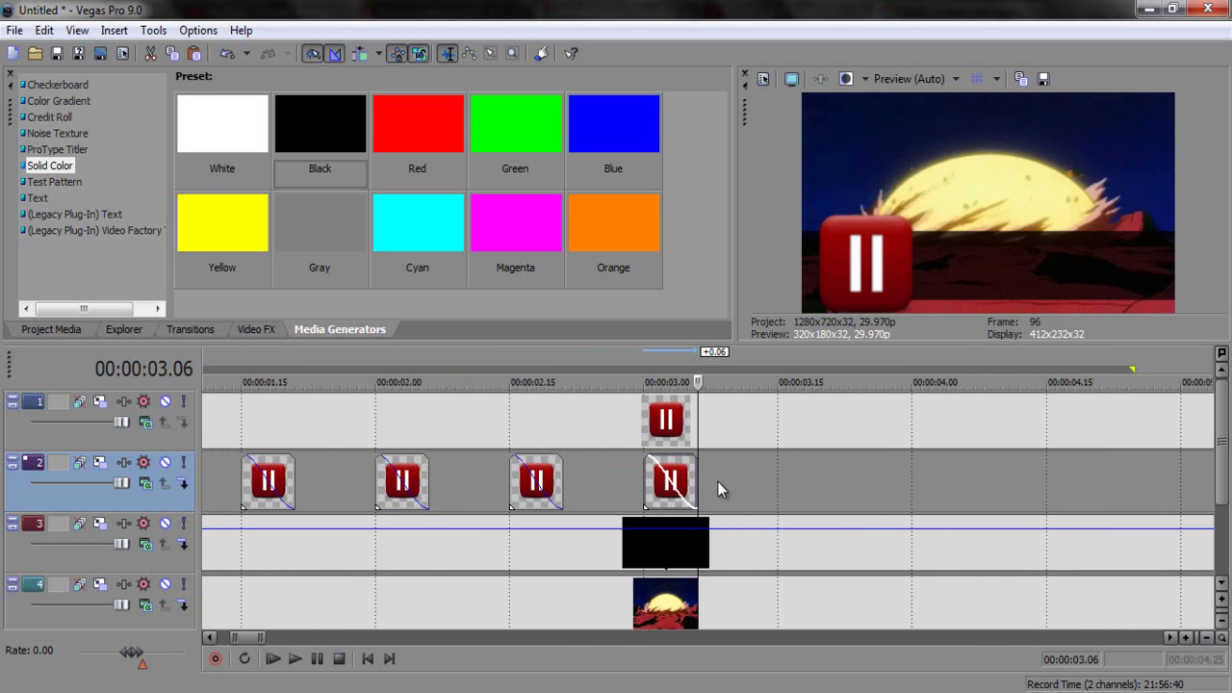
click(780, 478)
key(ctrl+v)
click(911, 484)
key(ctrl+v)
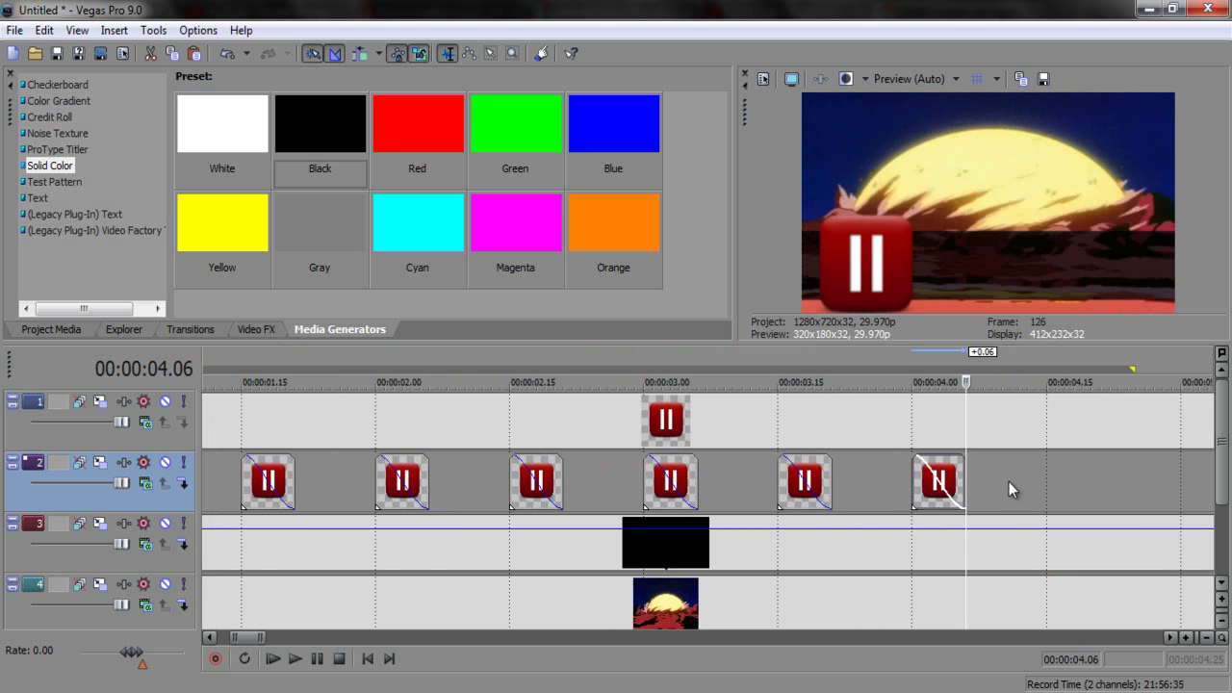
click(1045, 477)
key(ctrl+v)
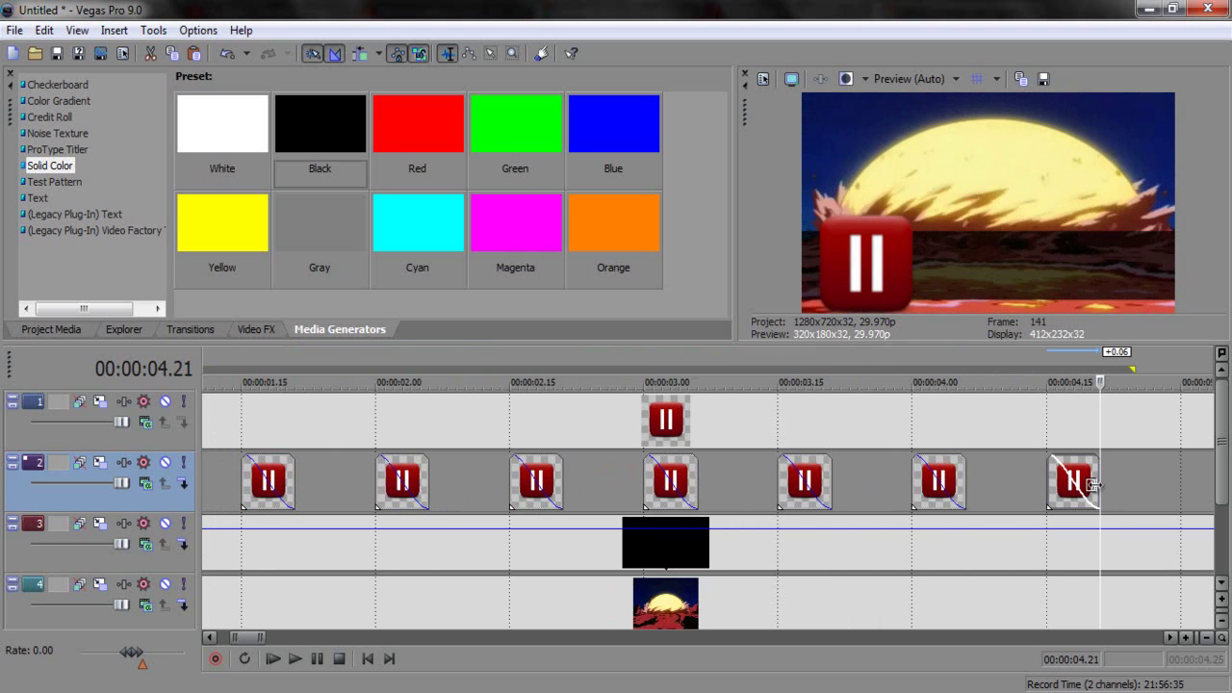
Step: Paste icon clip copies at 00:00:05.00 and 00:00:05.15, plus a last one ending flush with the other tracks' clips
click(1178, 480)
scroll(1178, 480, down, 2)
scroll(1065, 508, up, 3)
scroll(1010, 523, down, 1)
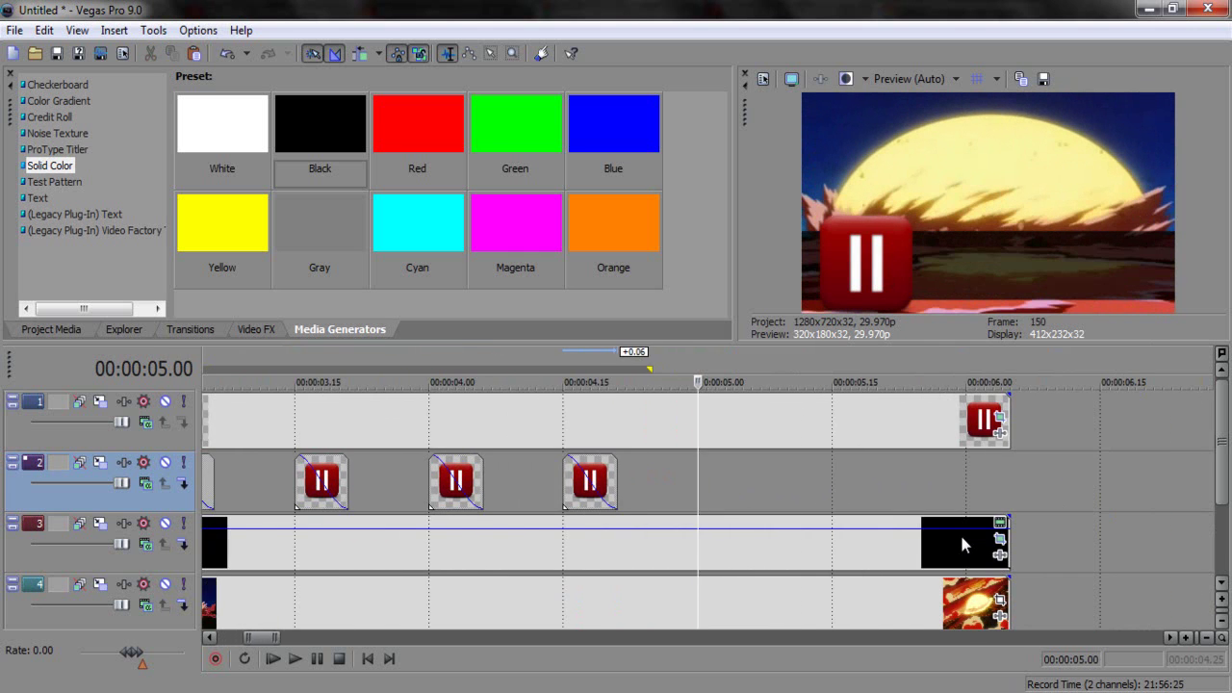
key(ctrl+v)
click(834, 476)
key(ctrl+v)
click(967, 479)
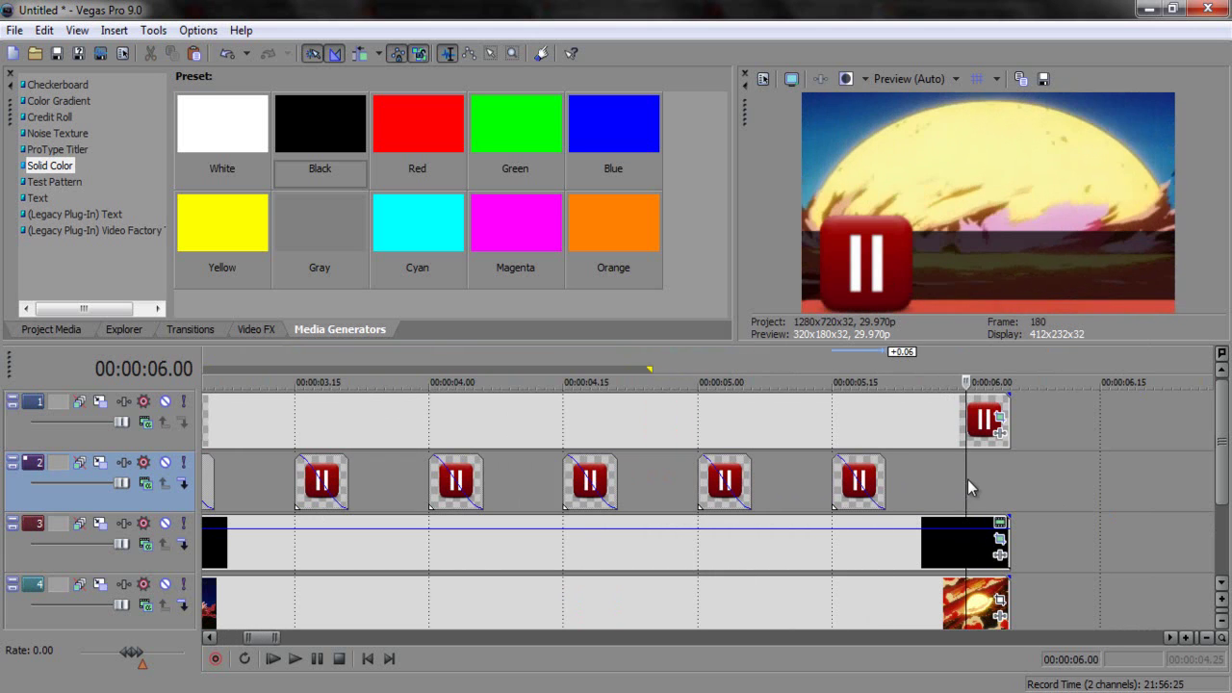
key(ctrl+v)
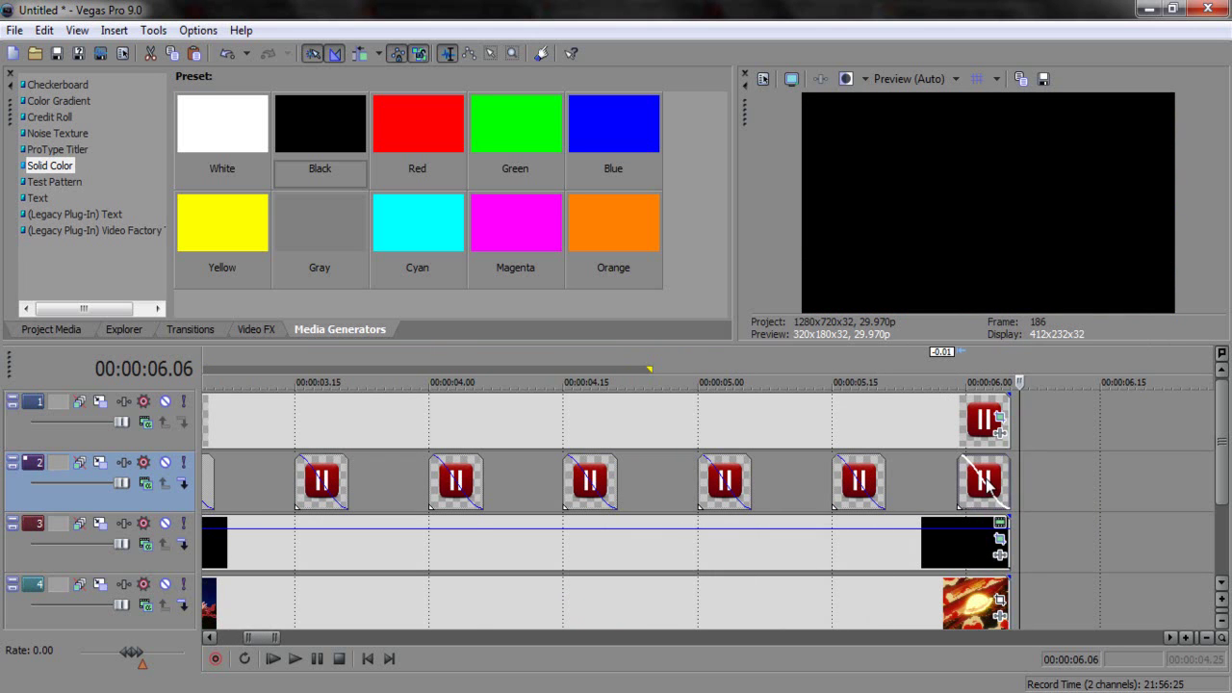
Step: Play the timeline from the start to review the pulsing pause icon
scroll(789, 493, down, 3)
scroll(252, 546, down, 5)
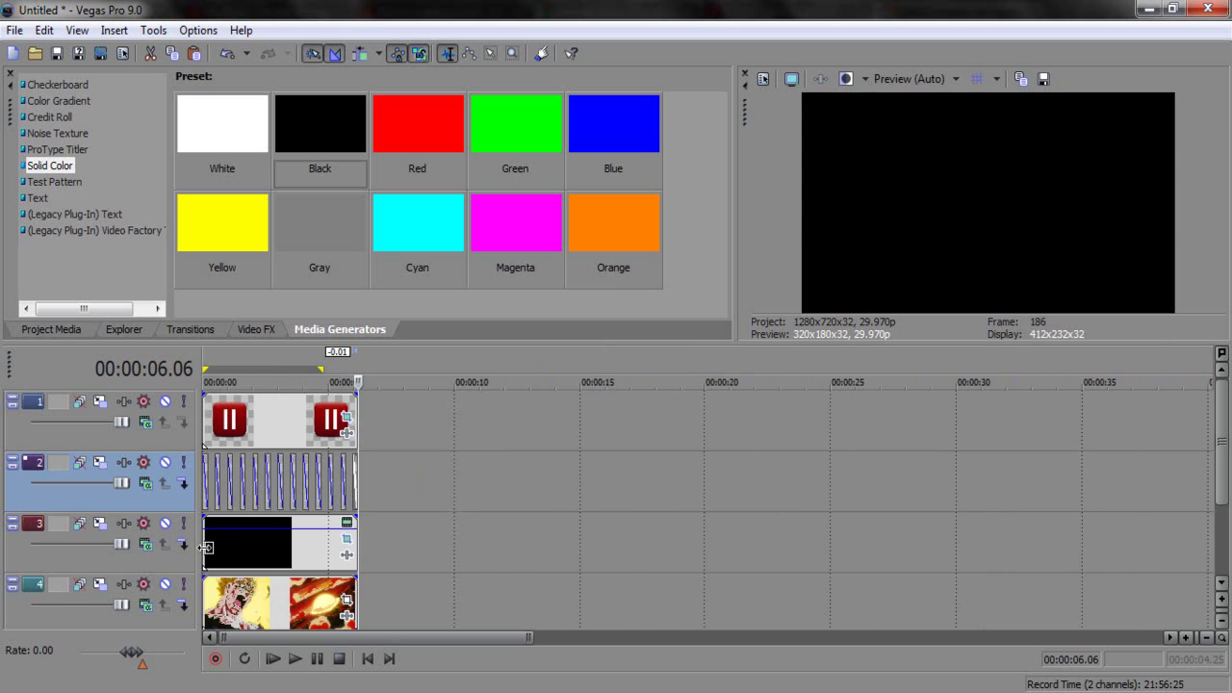
click(205, 547)
scroll(250, 563, up, 8)
click(294, 659)
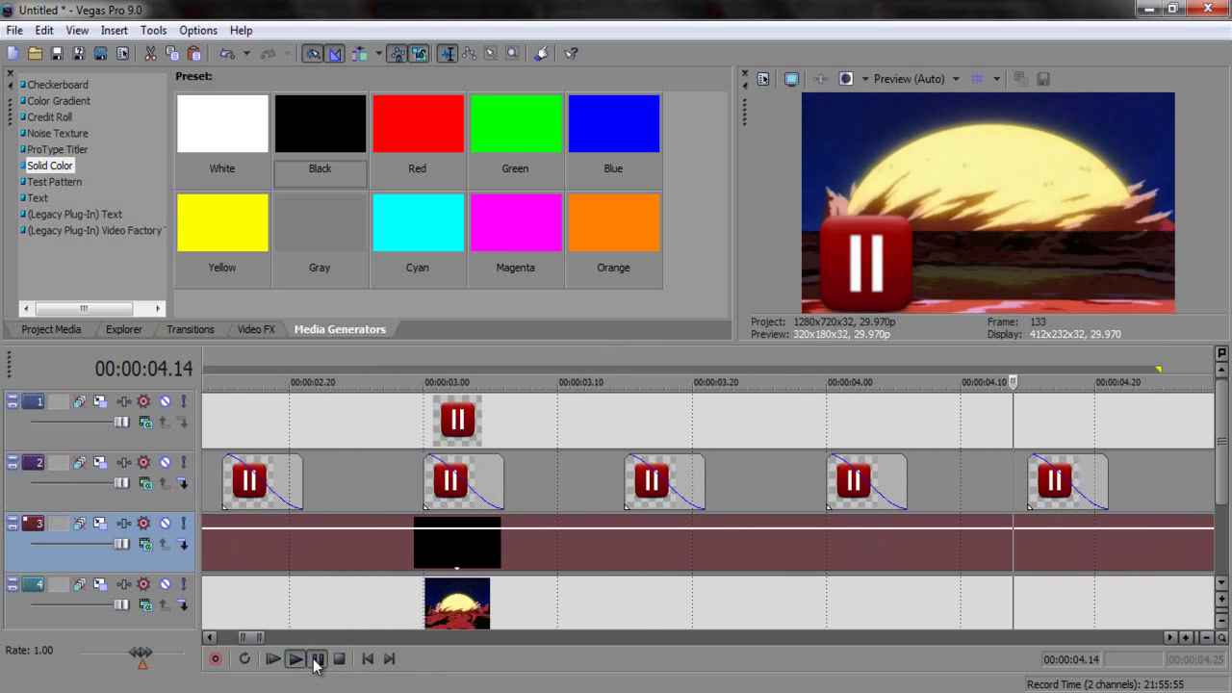
click(317, 660)
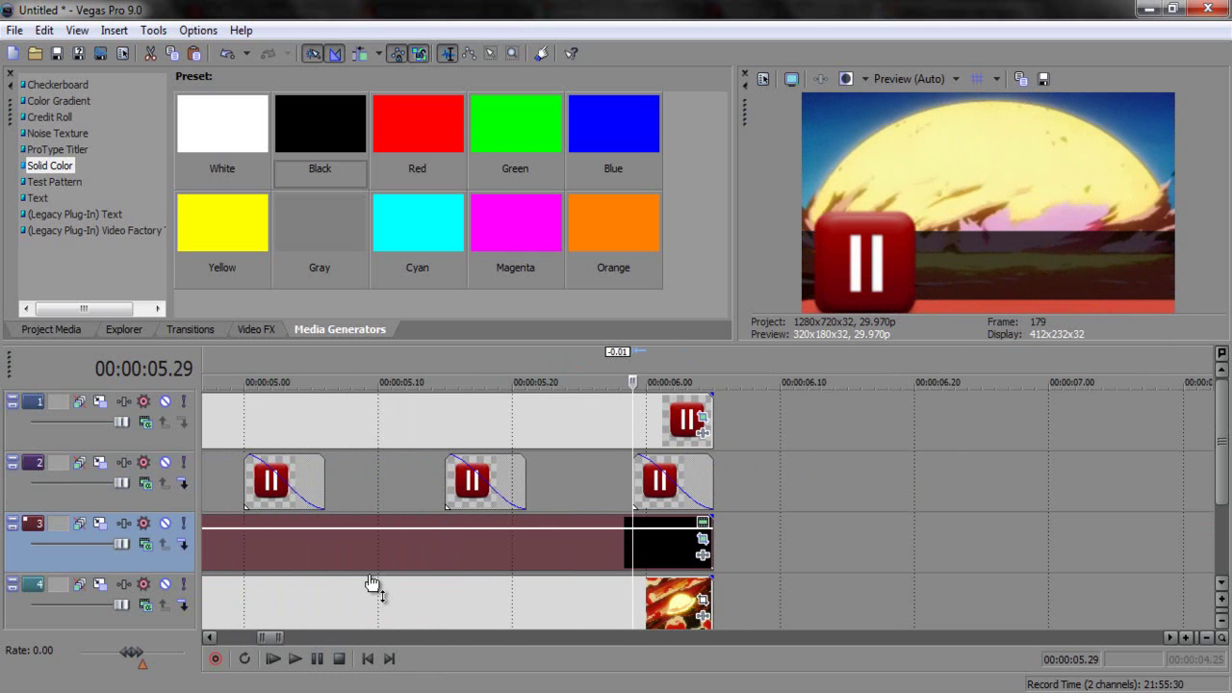
Step: Insert four empty video tracks above the full-length pause icon track
scroll(354, 586, down, 6)
scroll(369, 521, up, 4)
scroll(369, 521, down, 2)
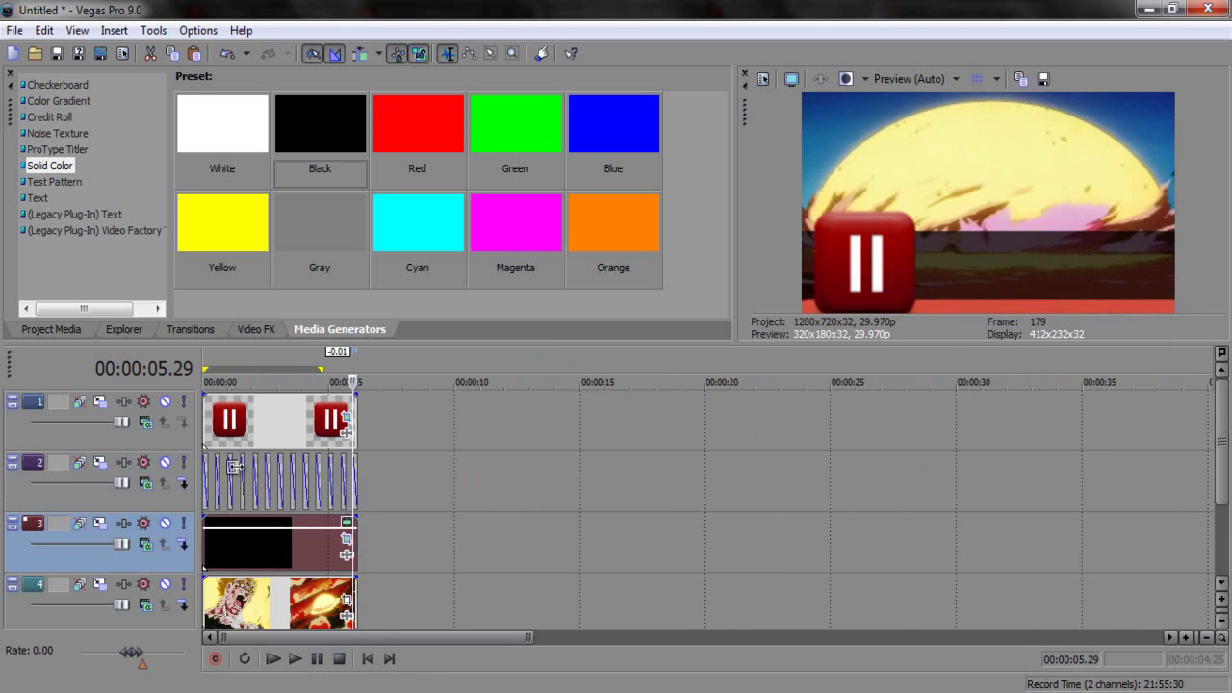
click(241, 436)
key(ctrl+shift+q)
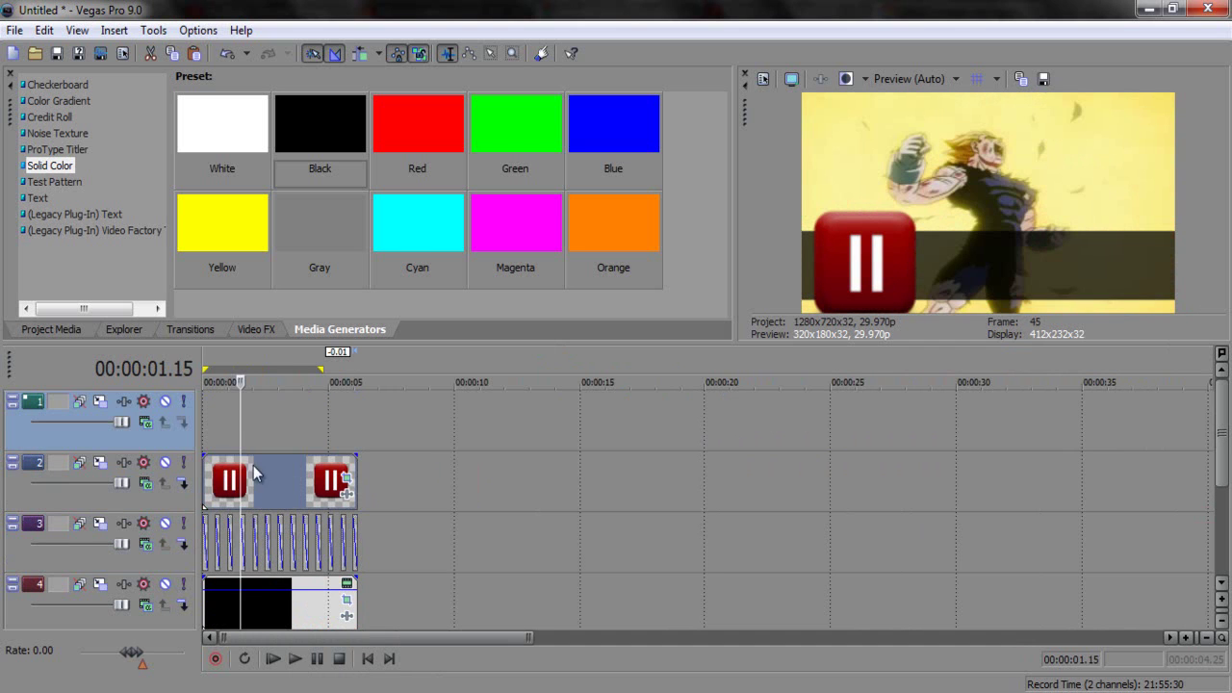
click(226, 428)
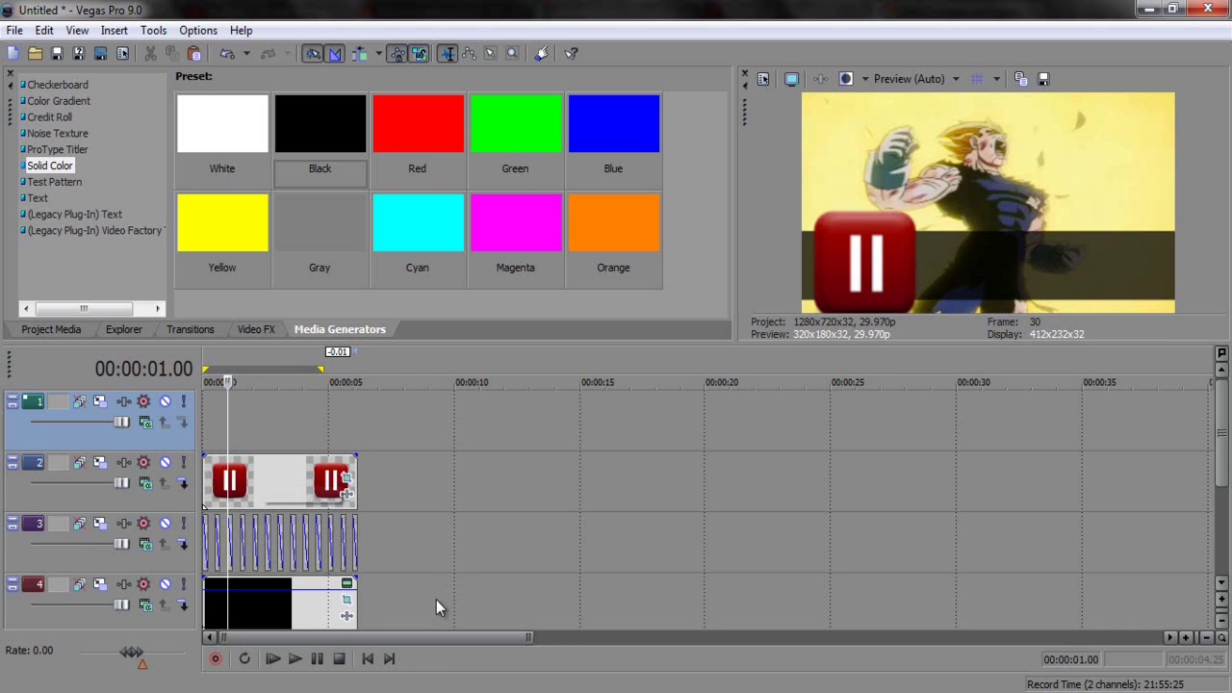
key(ctrl+shift+q)
key(ctrl+shift+q)
key(ctrl+shift+q)
Step: Insert a text media event with the default Sample Text on empty track 4 and move it to the timeline start
right_click(276, 624)
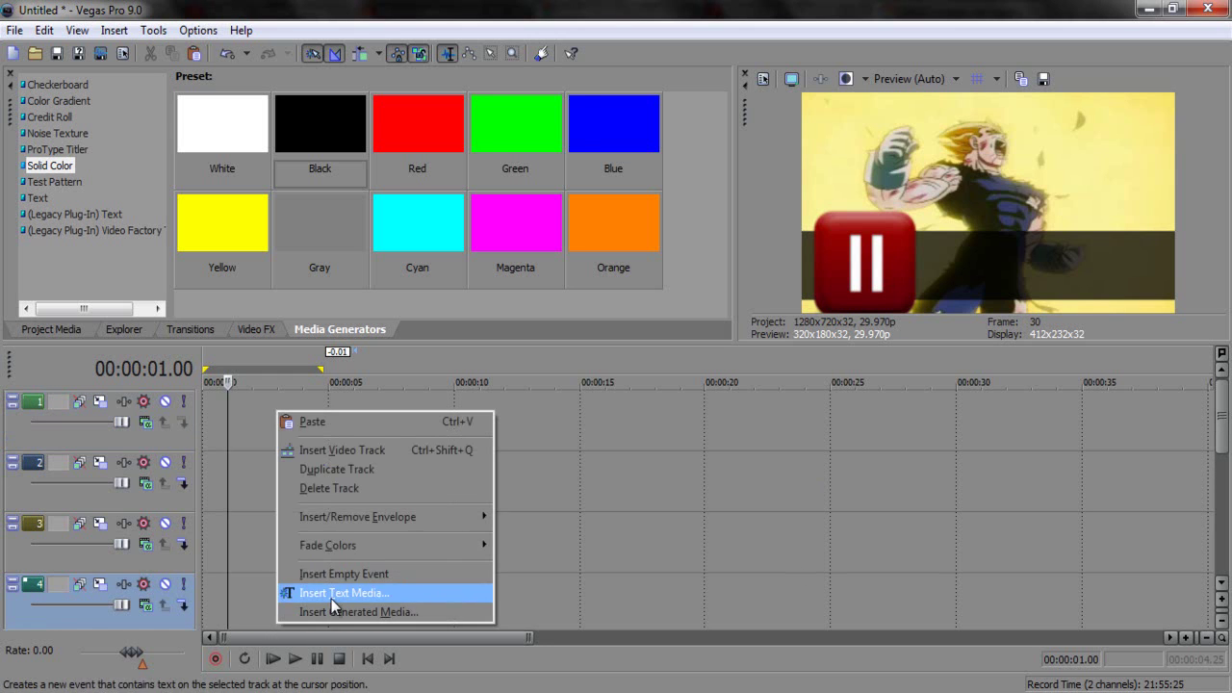
click(331, 599)
click(718, 177)
right_click(264, 548)
drag(252, 619, 214, 613)
Step: Insert text media events with the default Sample Text on empty tracks 3, 2 and 1, and move each to the timeline start
right_click(264, 557)
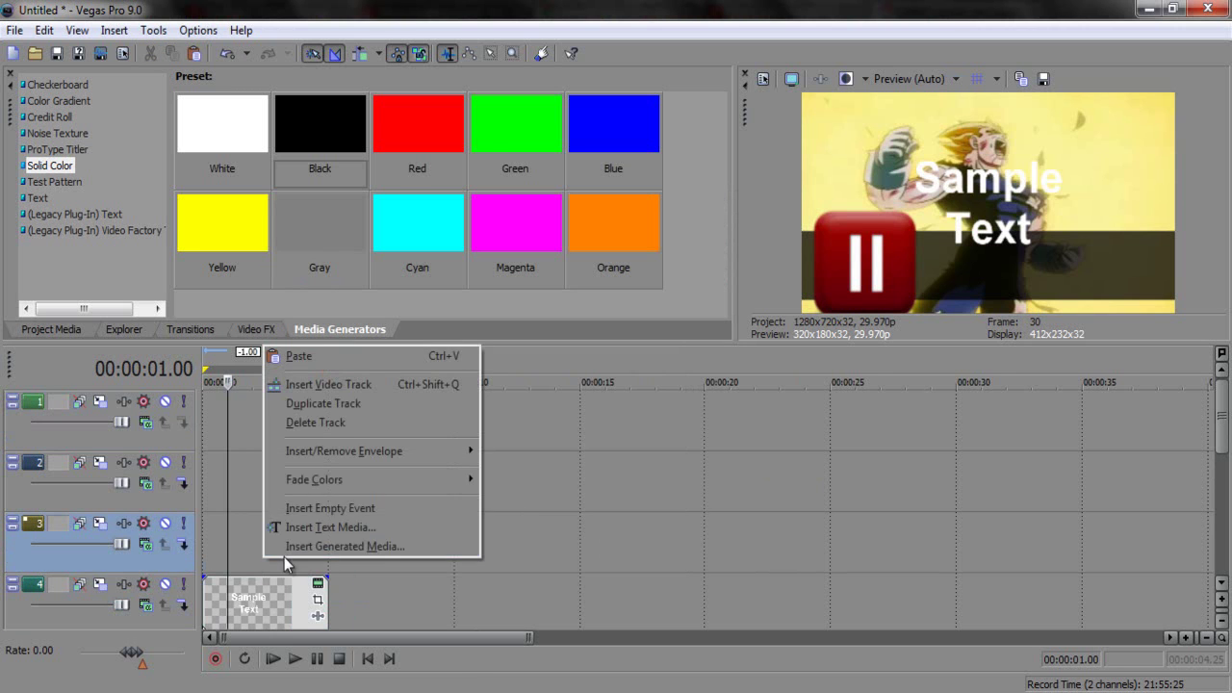
click(327, 527)
click(718, 177)
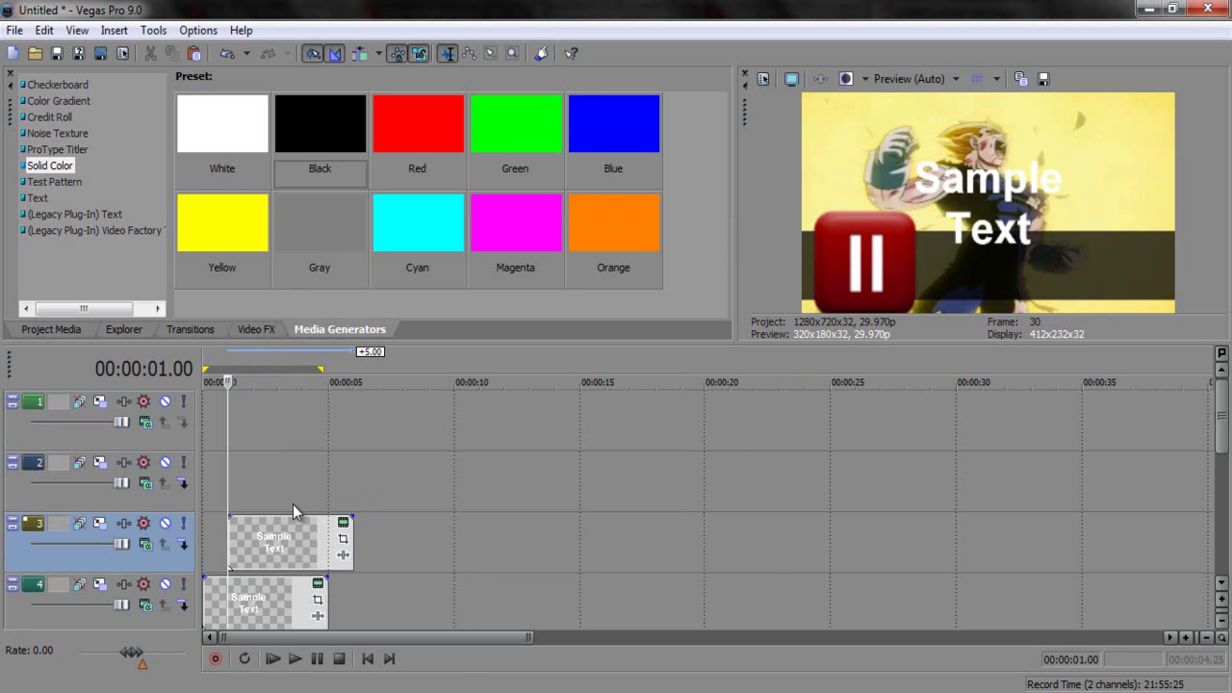
right_click(218, 482)
click(266, 449)
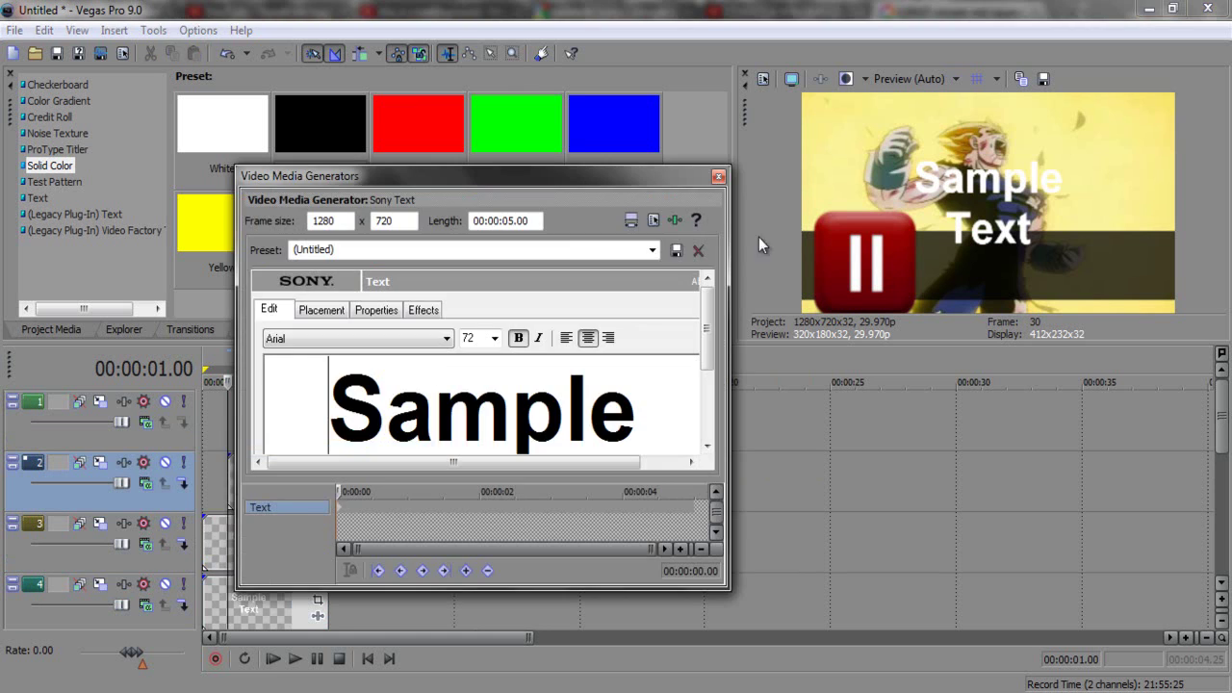
click(723, 179)
click(279, 423)
right_click(278, 421)
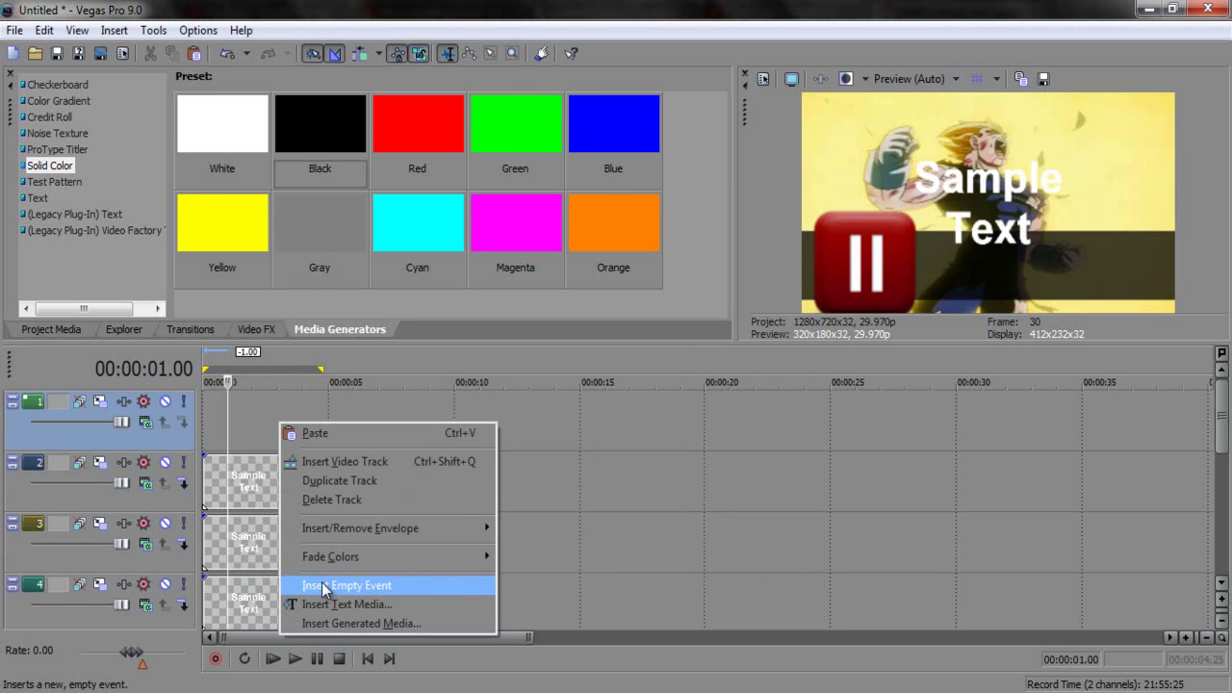
click(322, 596)
click(721, 177)
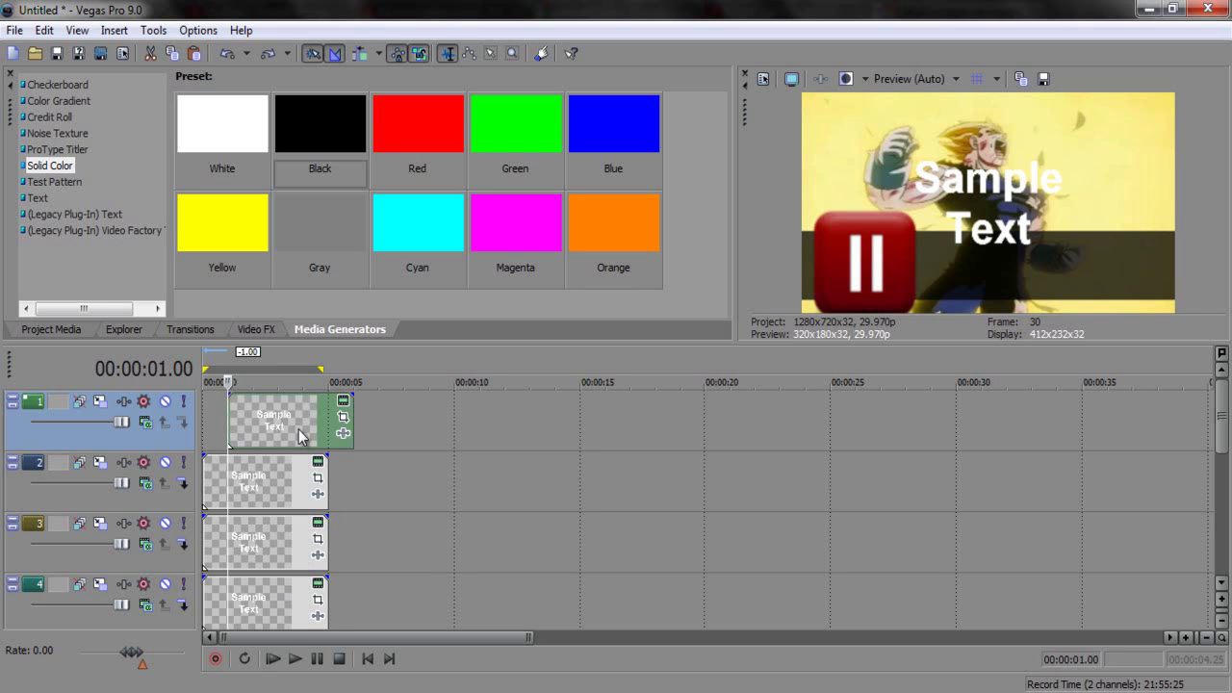
drag(297, 434, 274, 434)
Step: Replace the sample text of the track 4 event with "1"
click(279, 614)
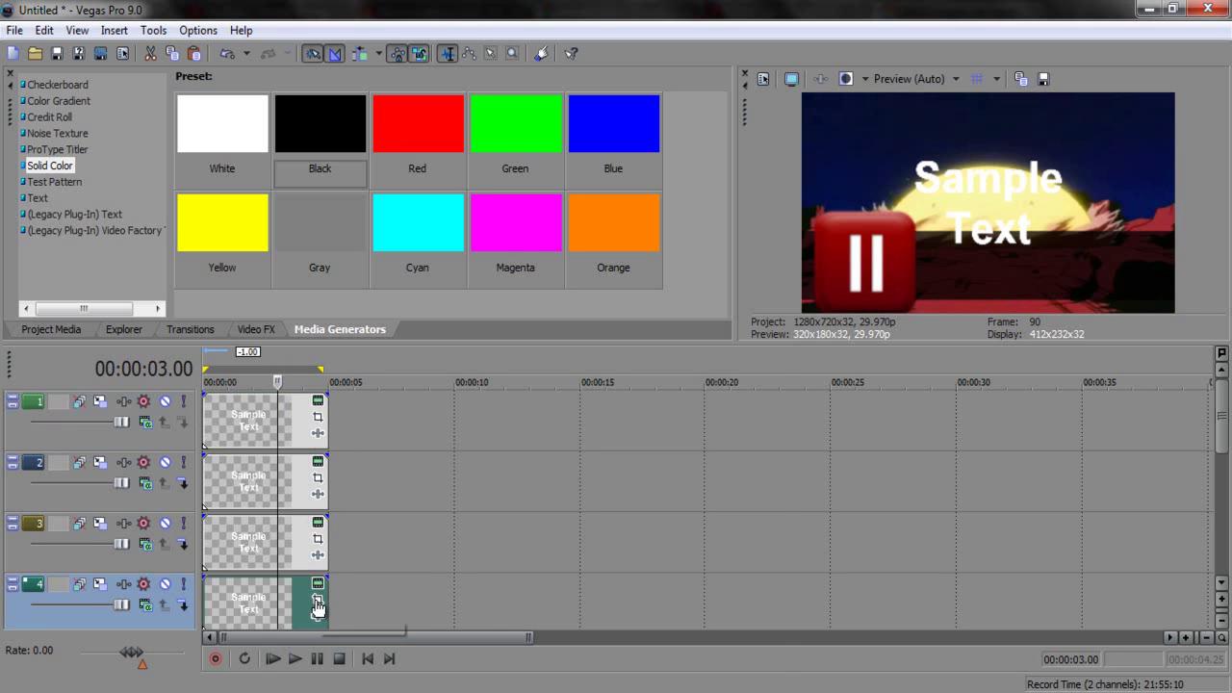
click(317, 601)
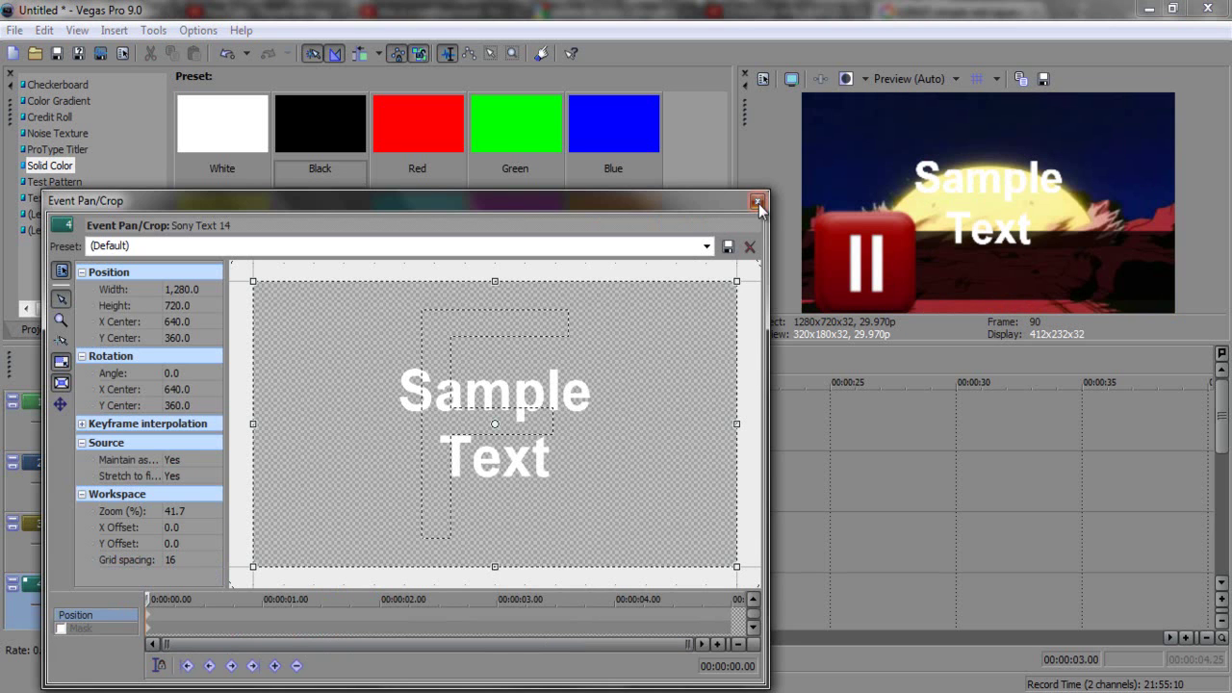
click(758, 203)
click(317, 614)
scroll(530, 422, down, 2)
text(1)
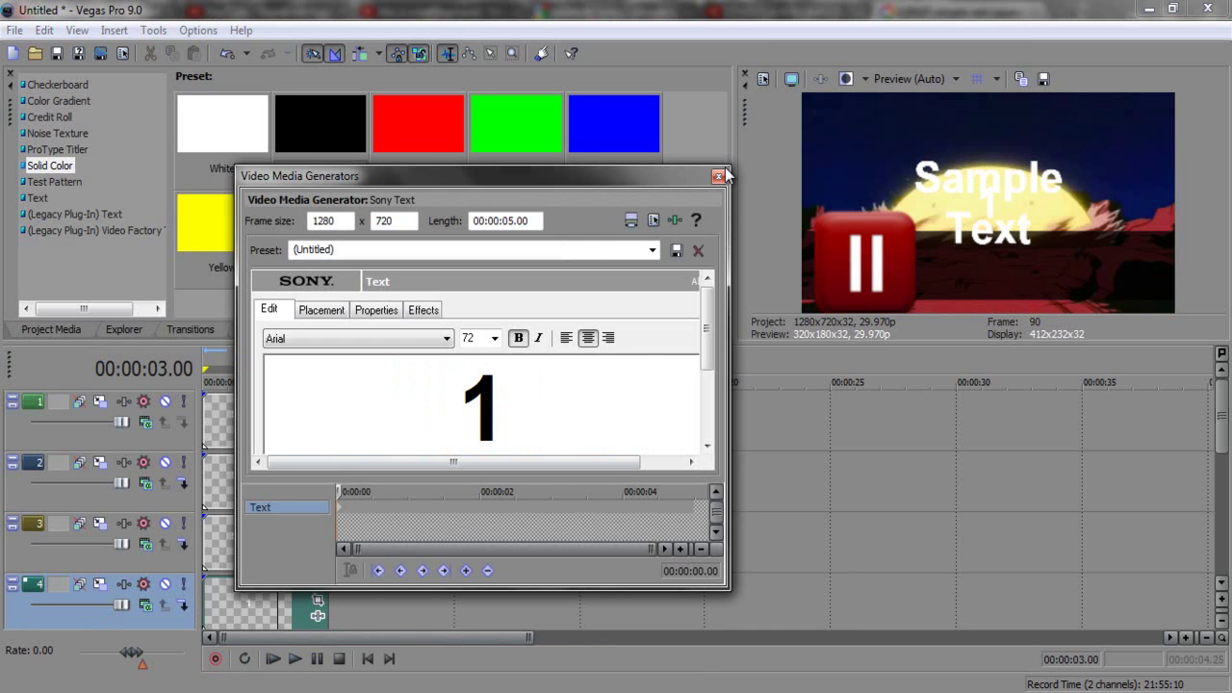
click(718, 176)
Step: Replace the sample texts on tracks 3, 2 and 1 with "2", "3" and "4" respectively
click(317, 538)
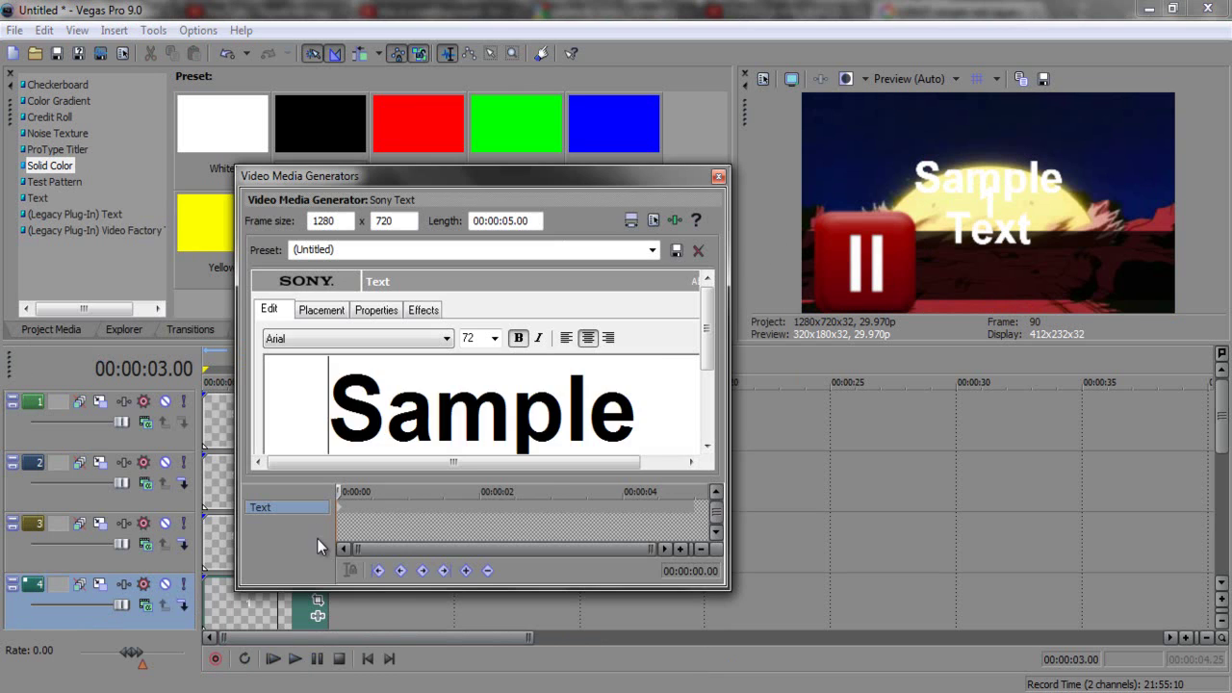
text(2)
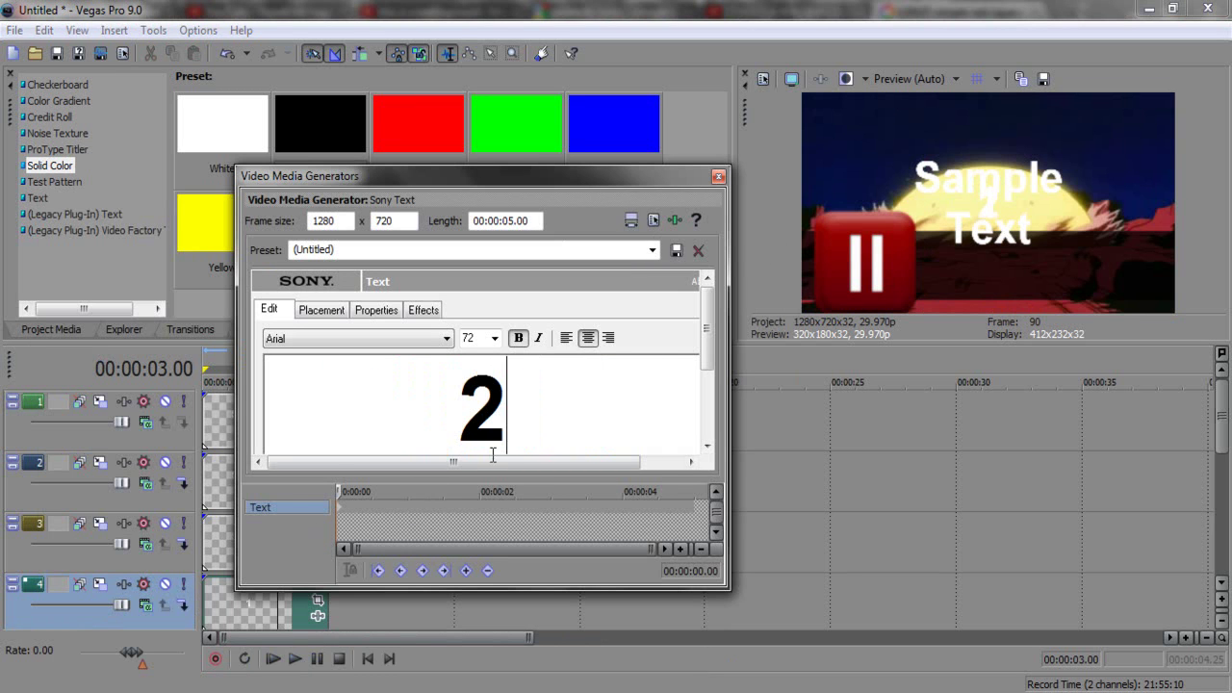
click(718, 176)
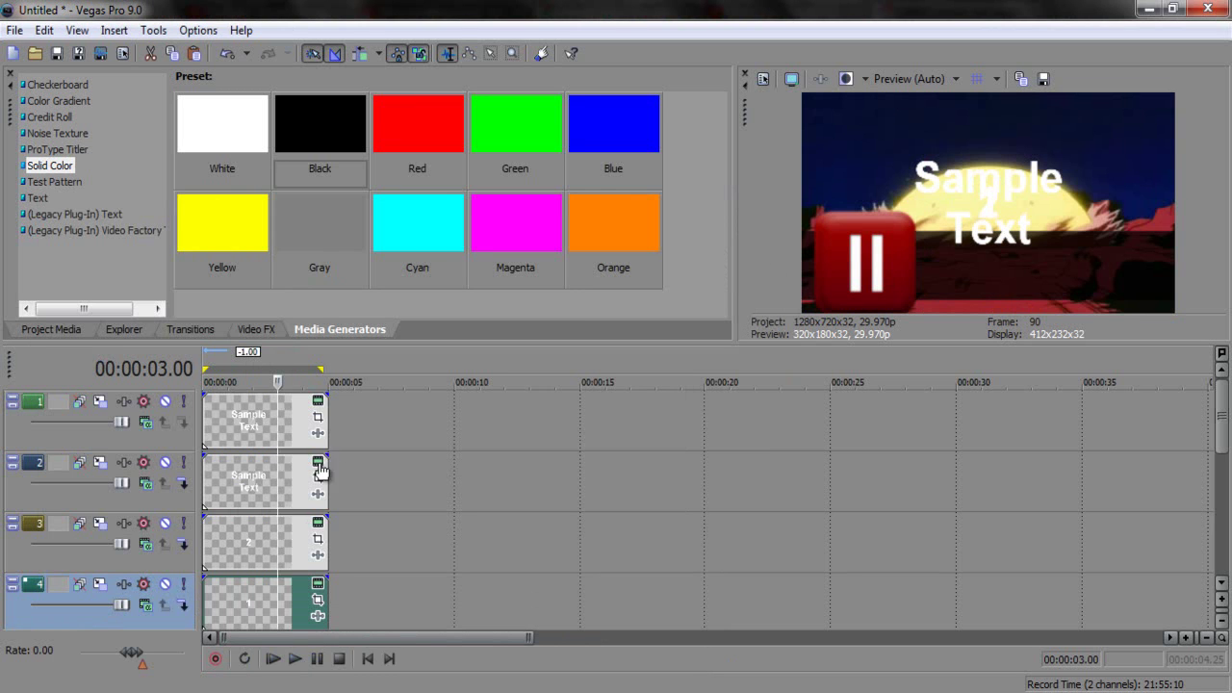
click(319, 462)
text(3)
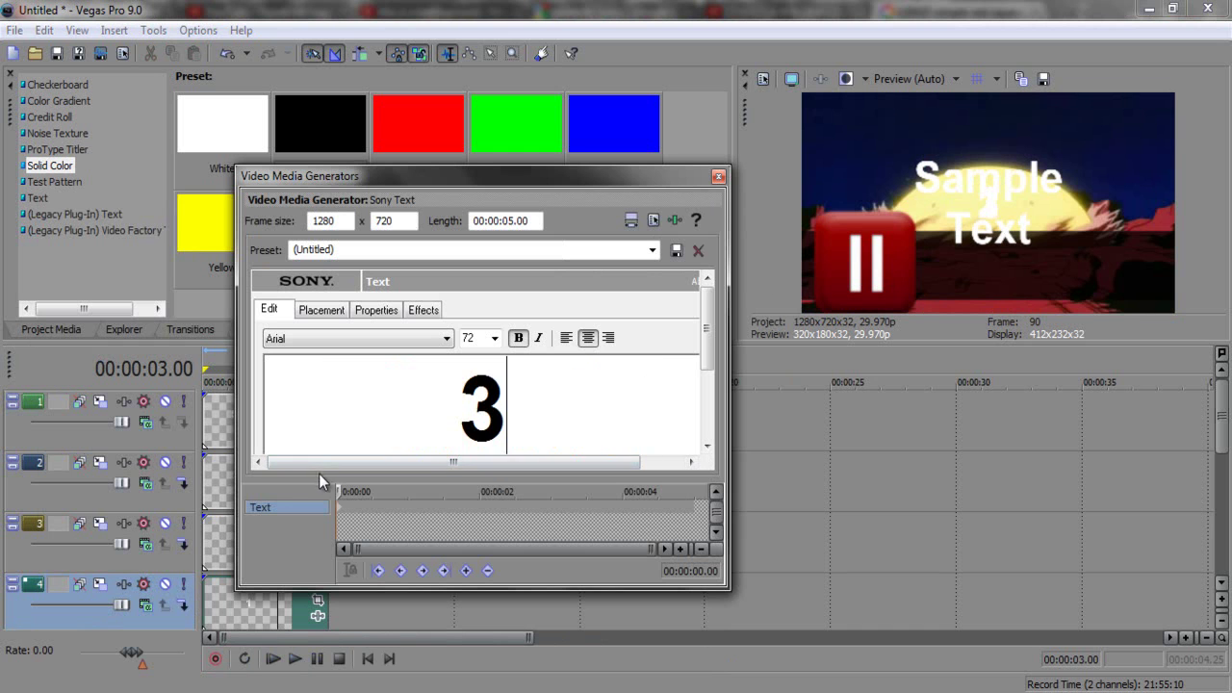
click(718, 176)
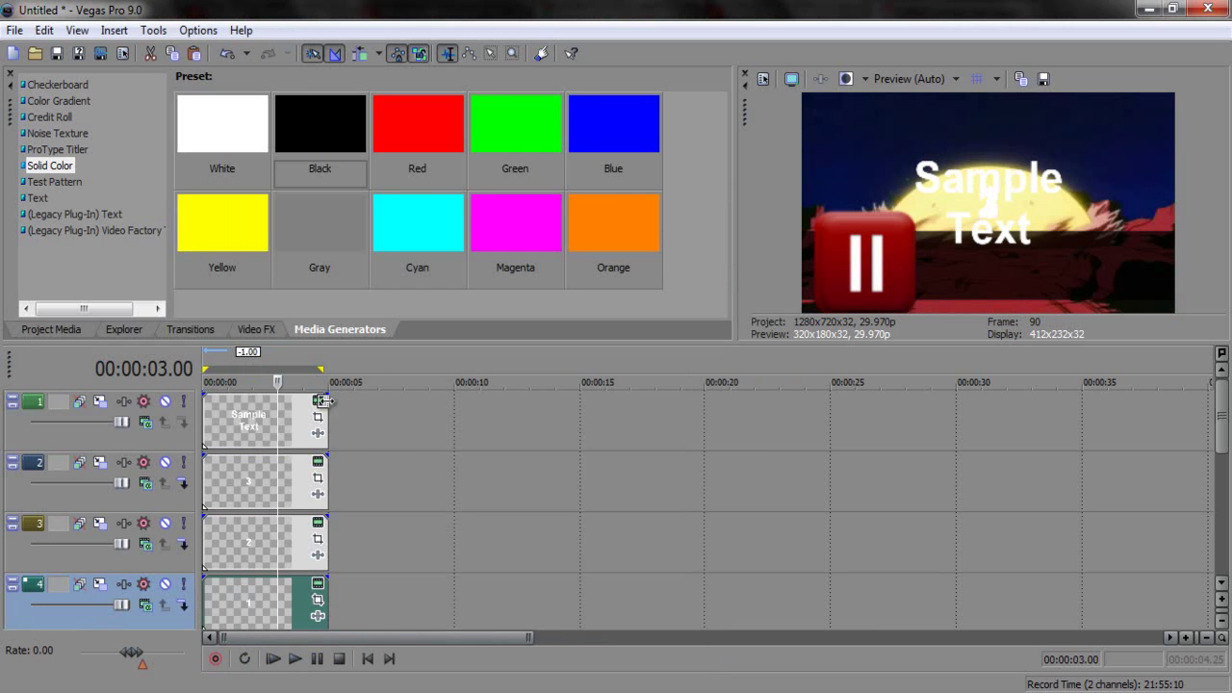
click(319, 408)
triple_click(457, 415)
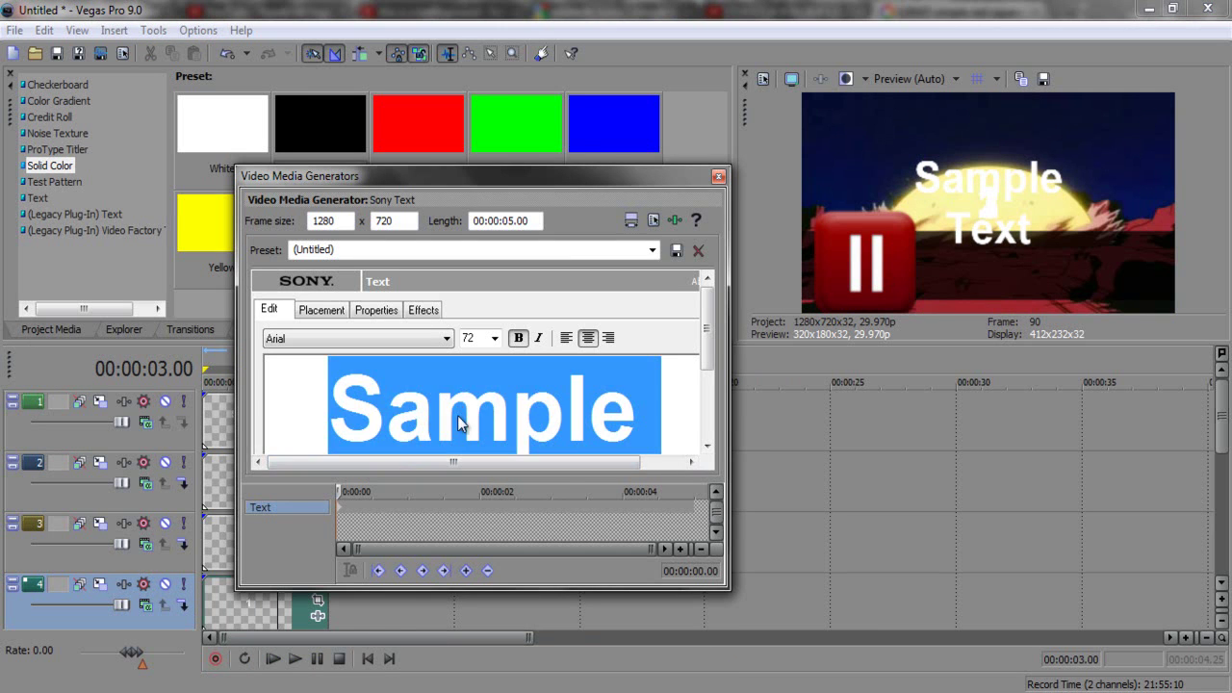
text(4)
click(718, 176)
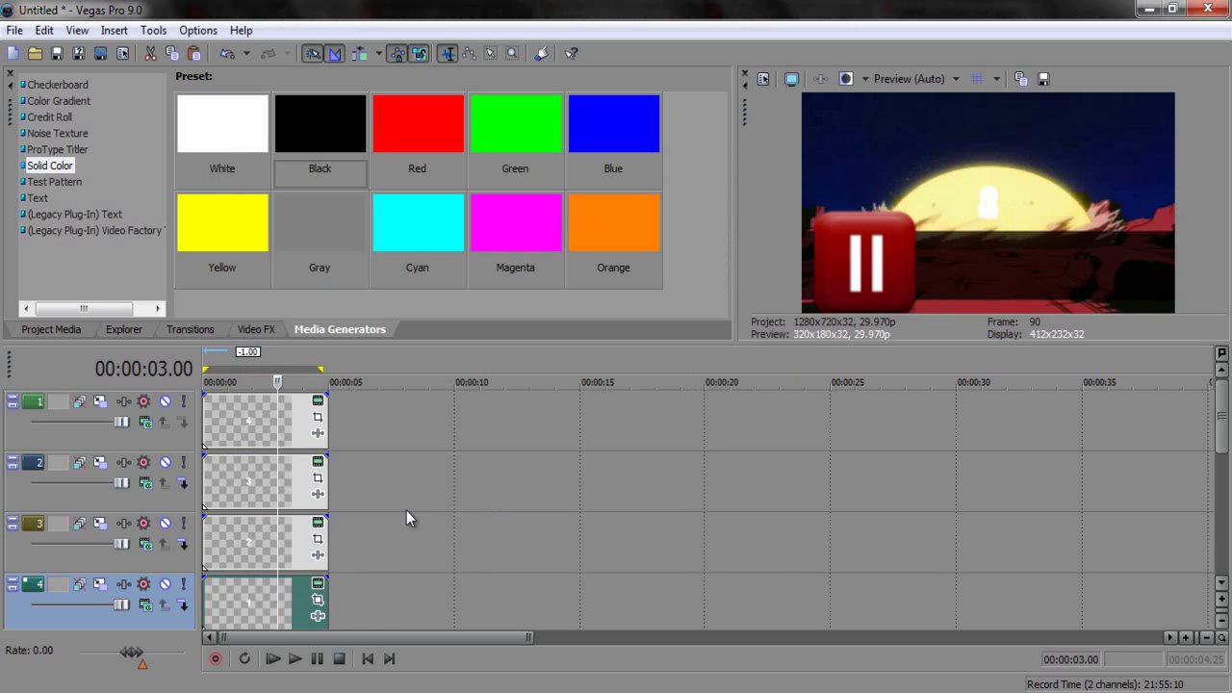
Step: Reposition text 1 onto the black strip beside the pause icon using Event Pan/Crop, at about X Center 606.4, Y Center 148.9
click(319, 599)
drag(479, 483, 500, 426)
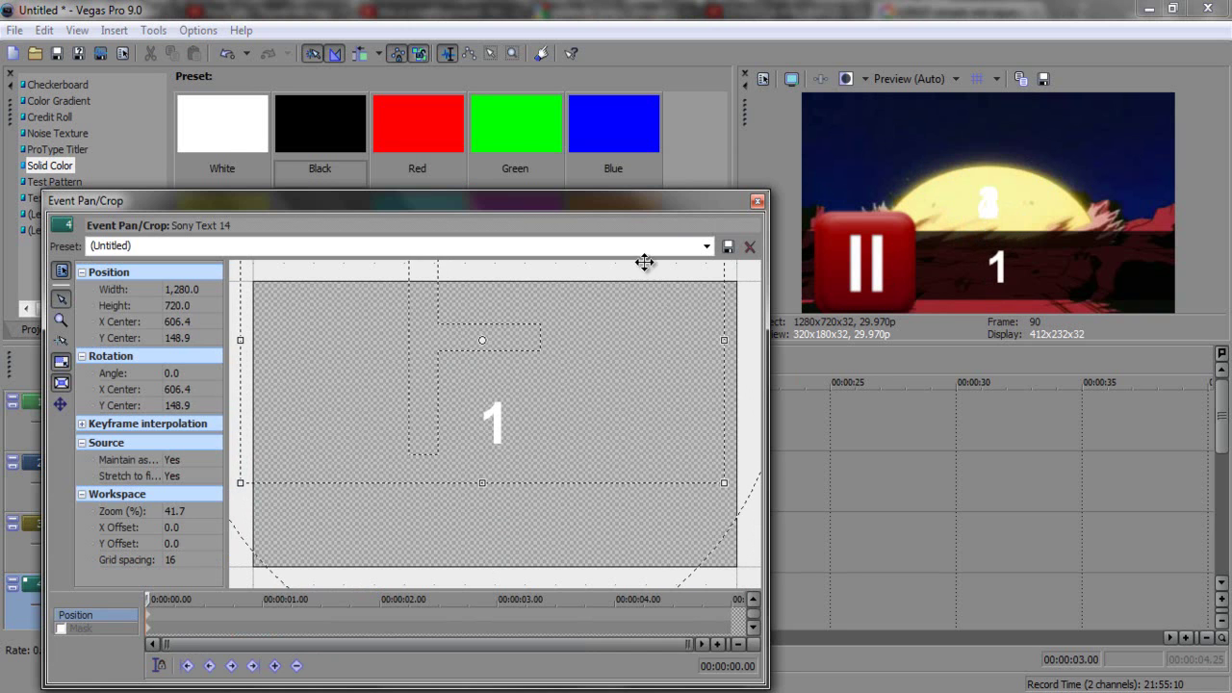
click(756, 202)
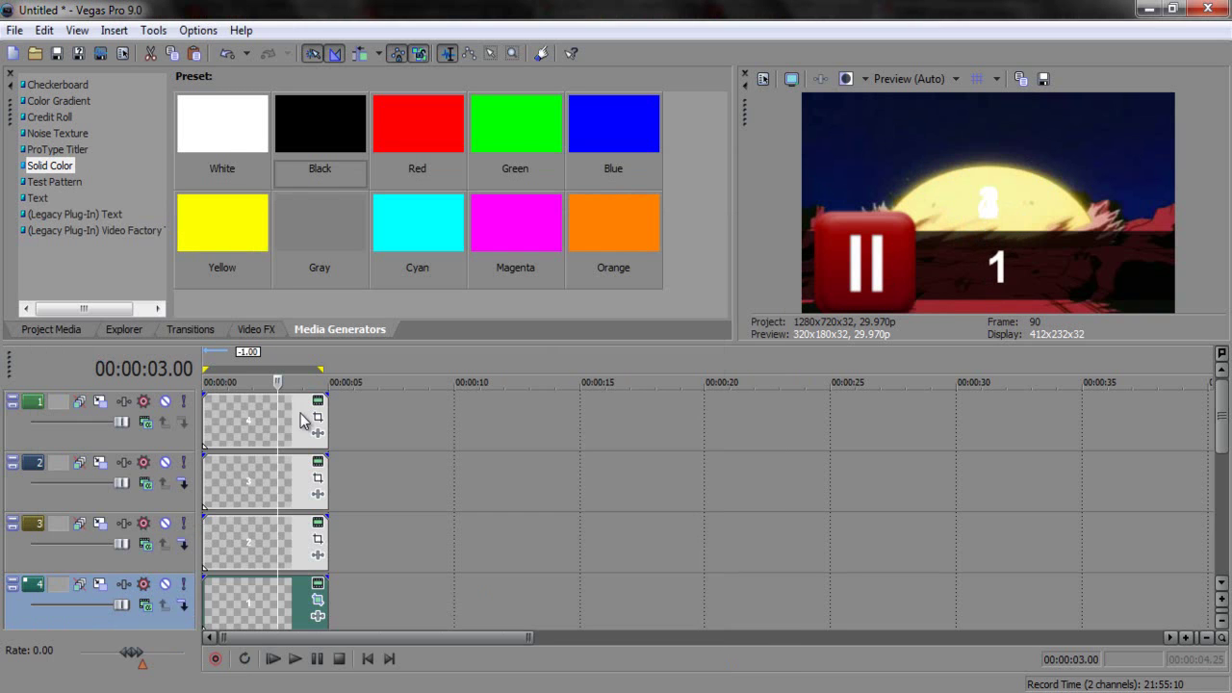
Step: Reposition text 2 onto the far end of the black strip using Event Pan/Crop, at about X Center 143.5, Y Center 156.1
click(235, 556)
click(317, 539)
drag(527, 440, 354, 400)
drag(498, 407, 497, 408)
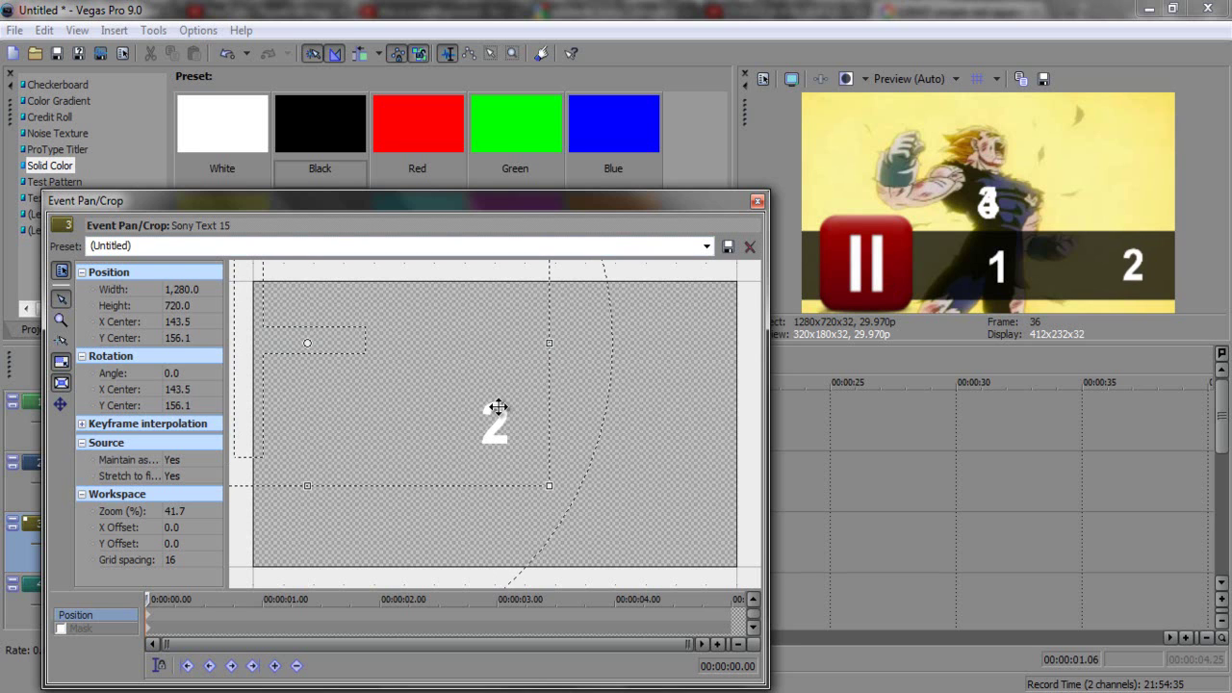
click(757, 202)
Step: Move the text 3 event to start at 00:00:05.00 and the text 4 event to start at 00:00:10.00
drag(257, 460, 380, 488)
drag(252, 427, 498, 429)
drag(1215, 440, 1224, 469)
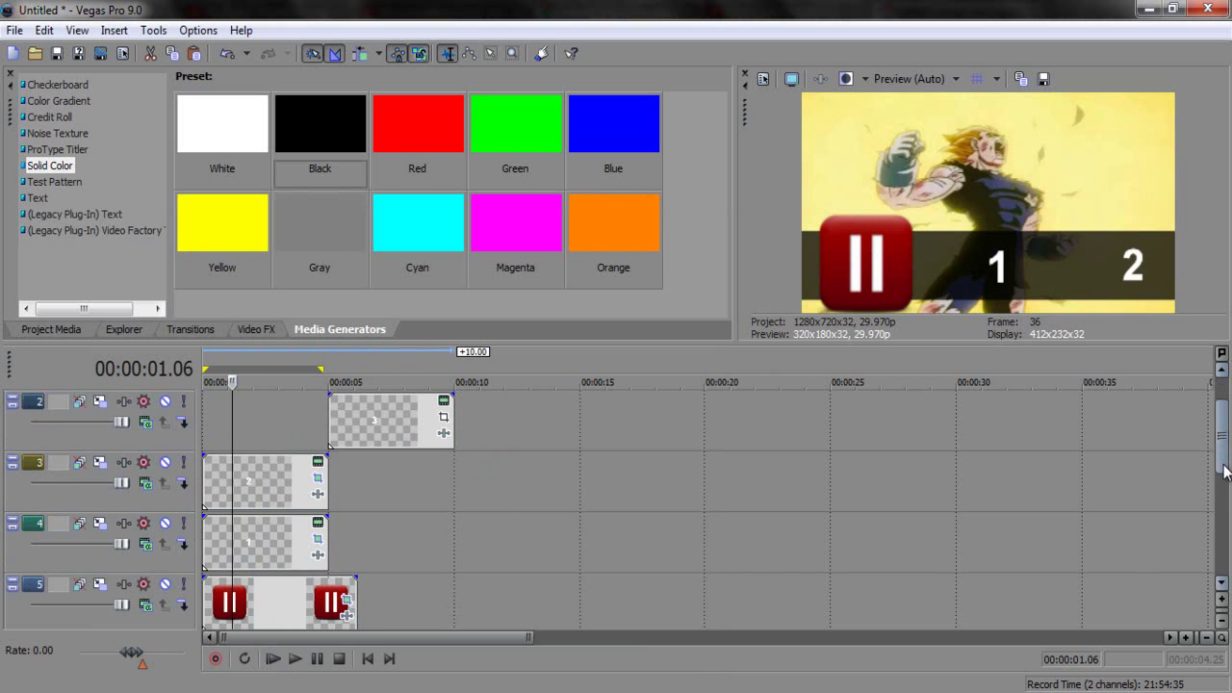
Step: Split the text 1 and text 2 events at 00:00:01.00
click(223, 541)
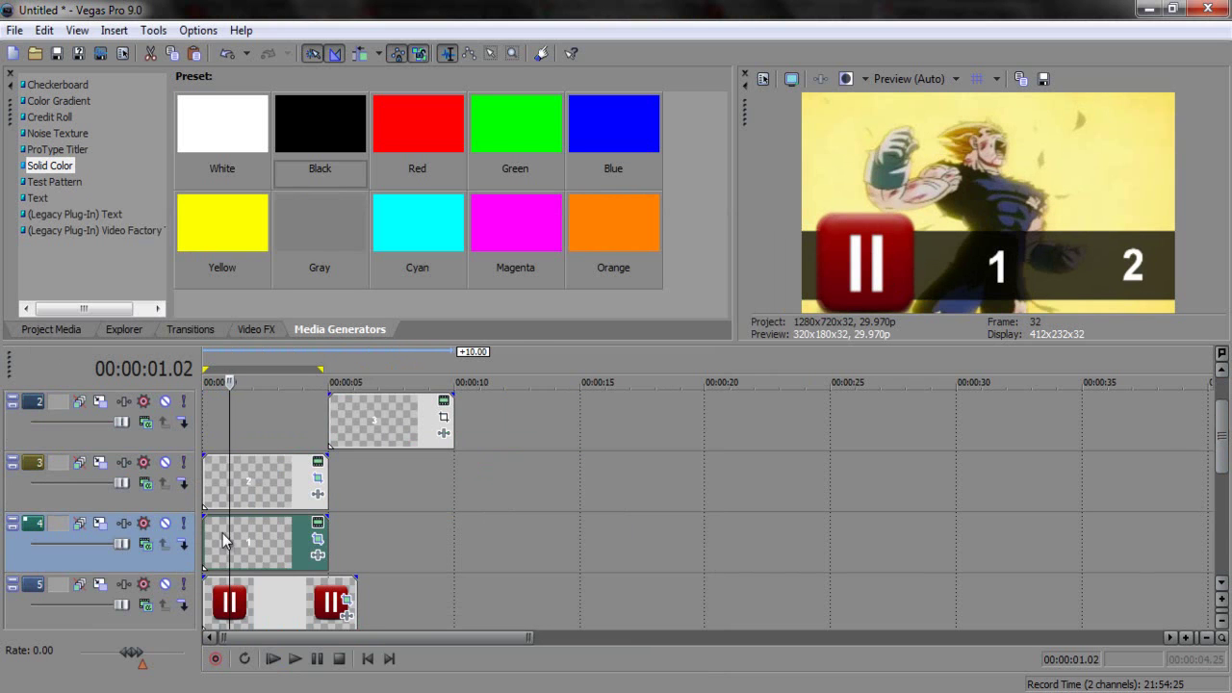
click(219, 536)
click(205, 536)
scroll(338, 564, up, 2)
drag(204, 539, 221, 532)
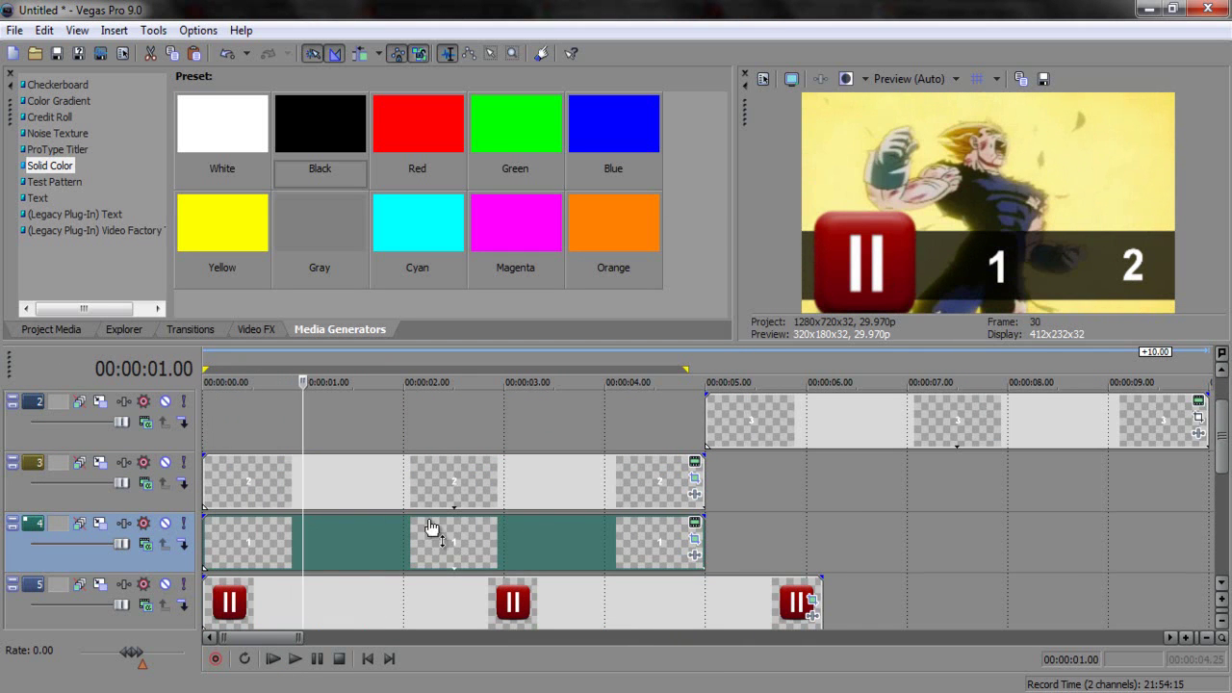
key(s)
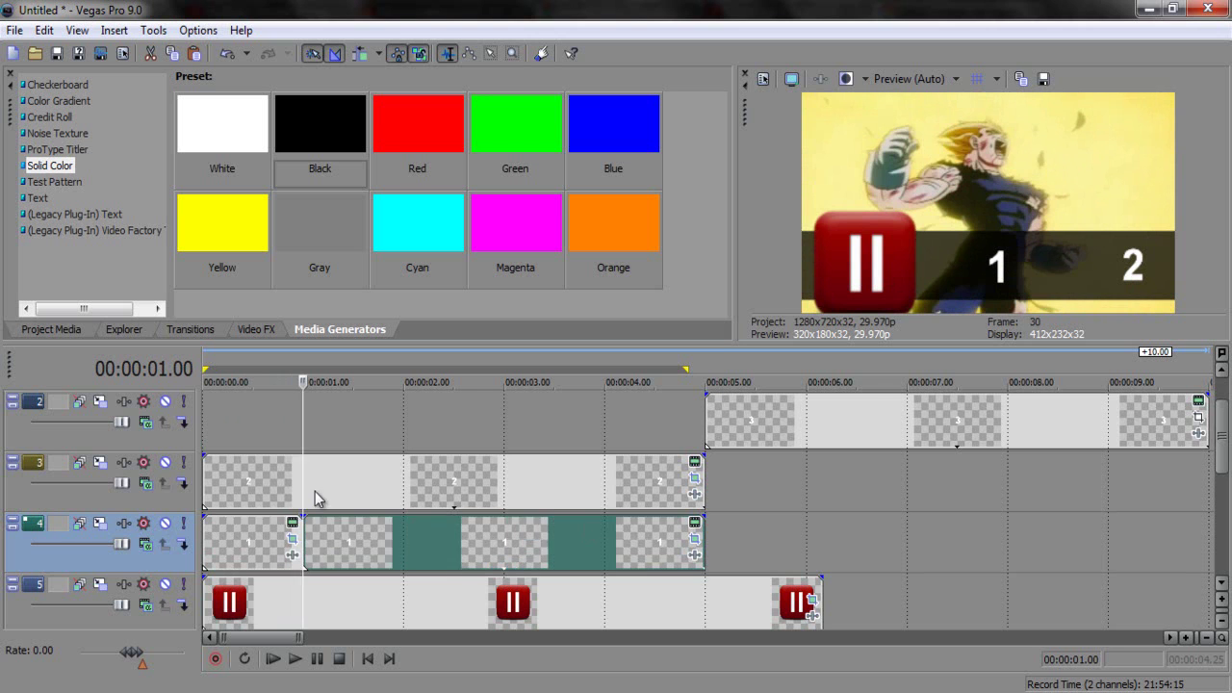
click(314, 491)
key(s)
Step: Step the playhead frame by frame through the first second of the split text events up to 00:00:00.26
click(263, 481)
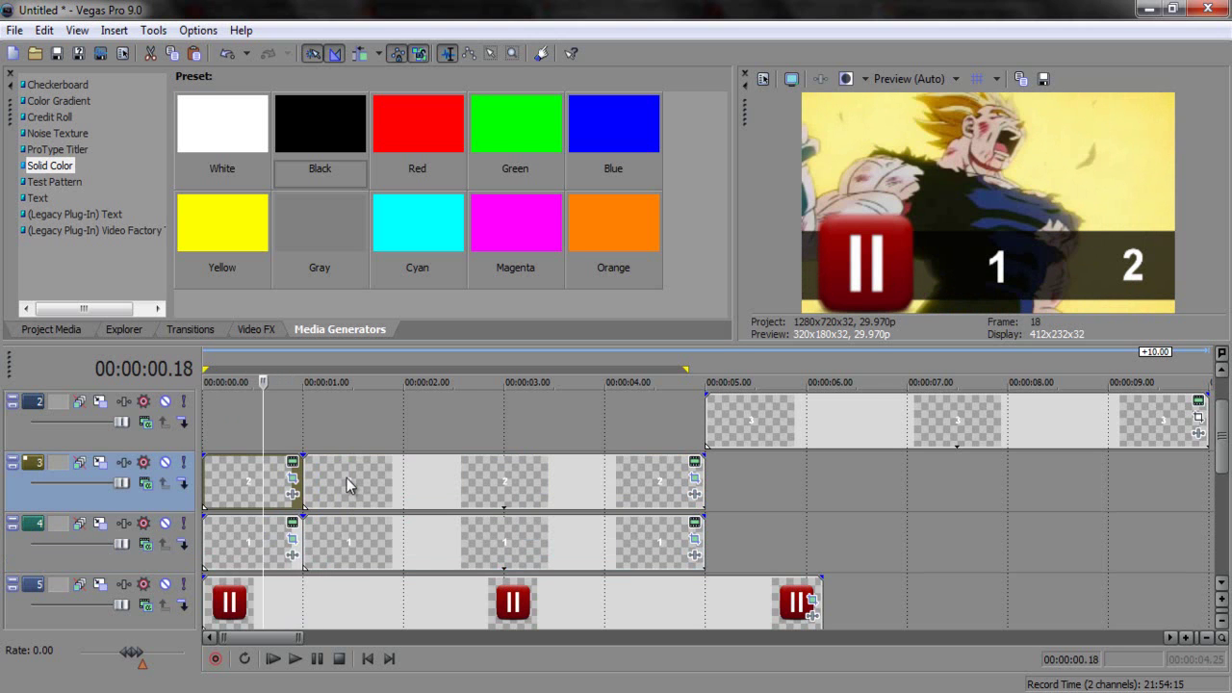
click(272, 483)
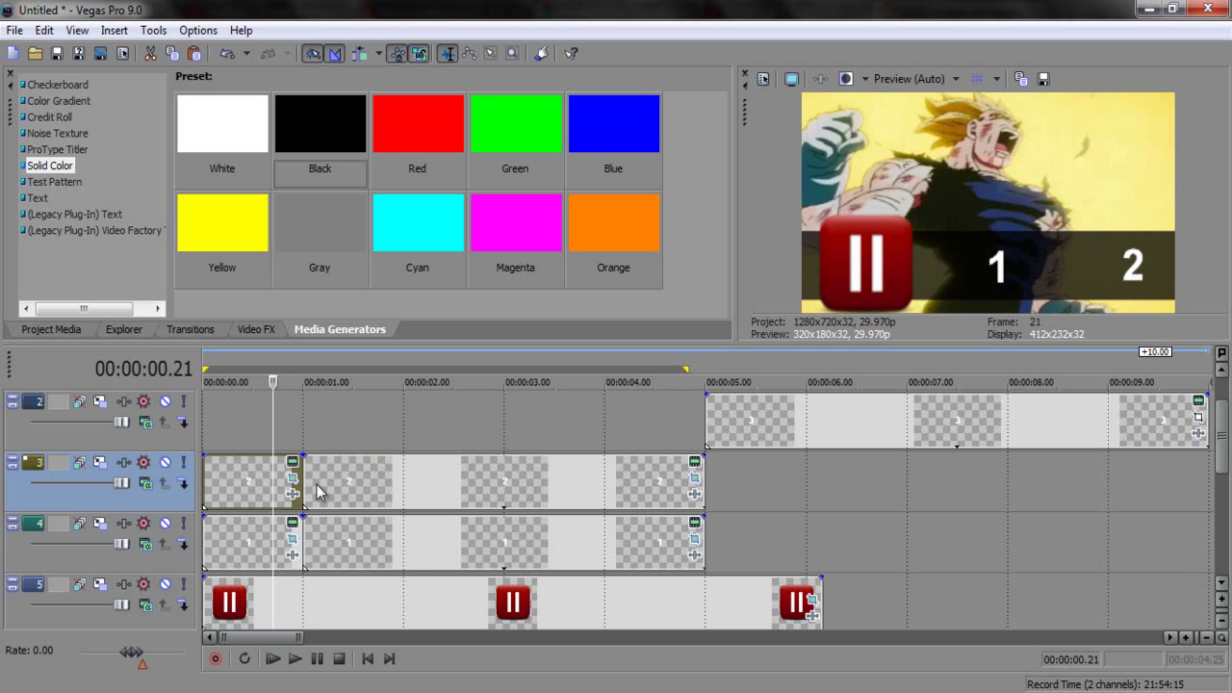
click(310, 493)
key(Right)
key(Left)
key(Left)
key(Left)
key(Left)
key(Right)
key(Right)
key(Right)
key(Left)
key(Left)
click(215, 537)
key(Right)
key(Right)
key(Right)
key(Right)
key(Right)
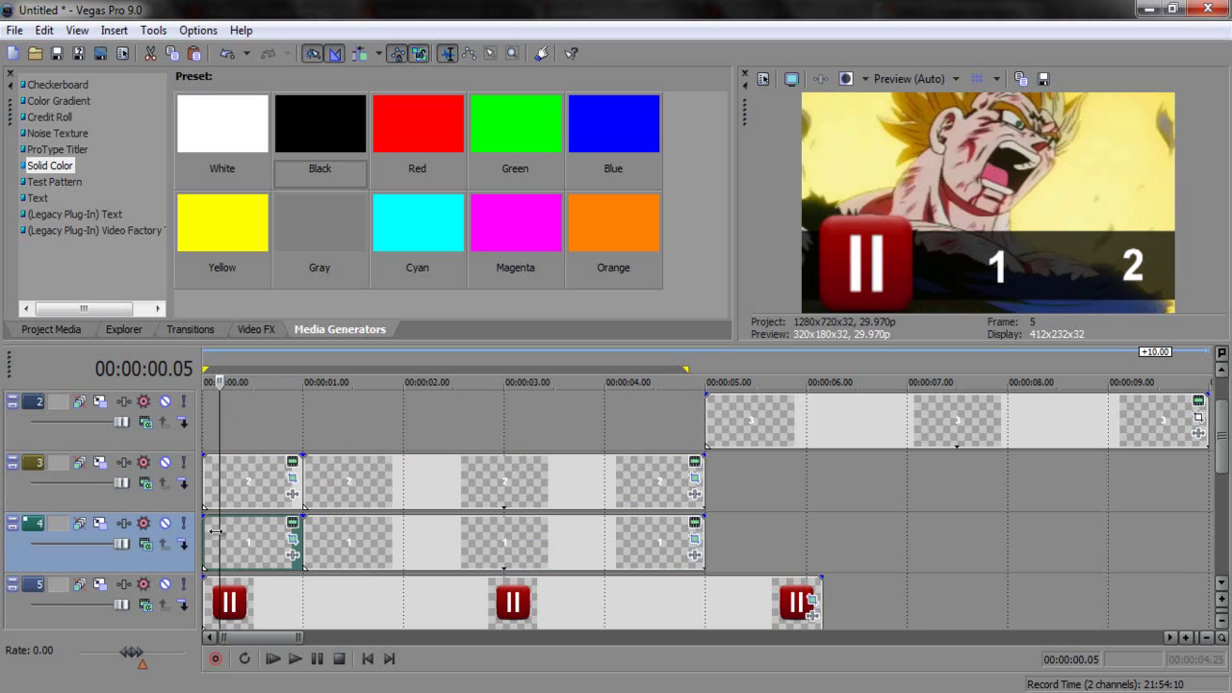
key(Right)
key(Right)
key(Right)
key(Right)
key(Right)
key(Right)
key(Right)
key(Right)
key(Right)
key(Right)
key(Right)
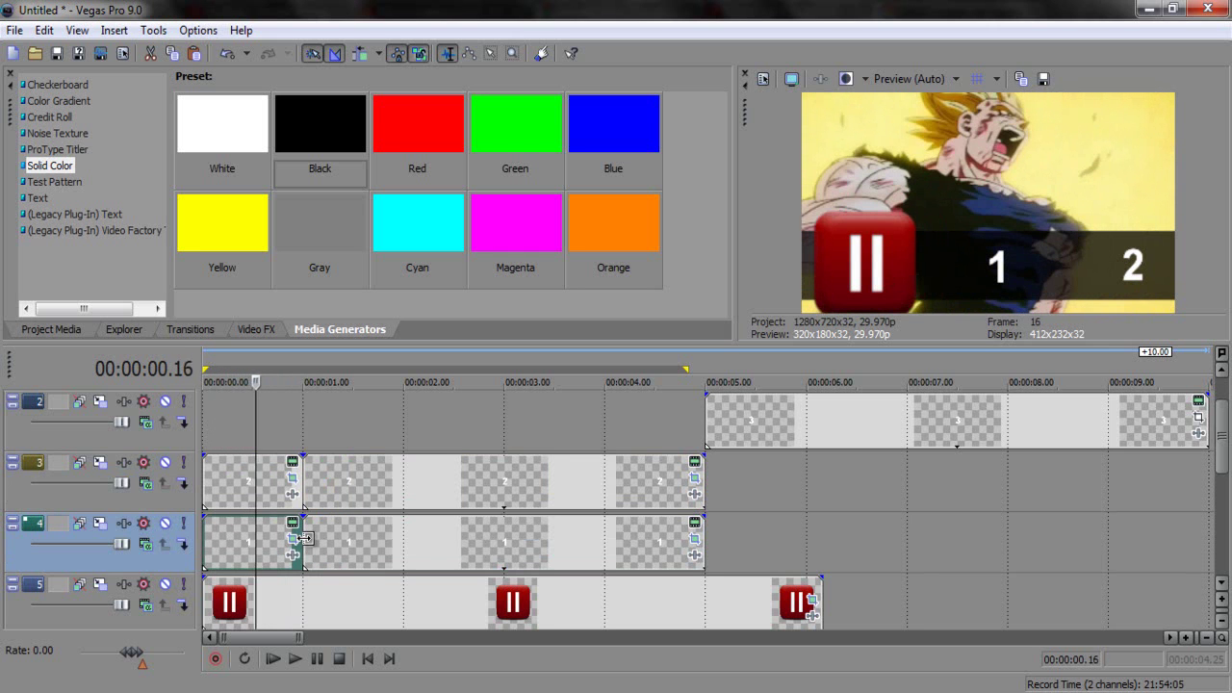
key(Right)
key(Right)
key(Right)
key(Right)
key(Right)
key(Right)
key(Right)
Step: Open Event Pan/Crop for the first piece of text 1 and add a position keyframe at 00:00:00.25
scroll(308, 537, up, 3)
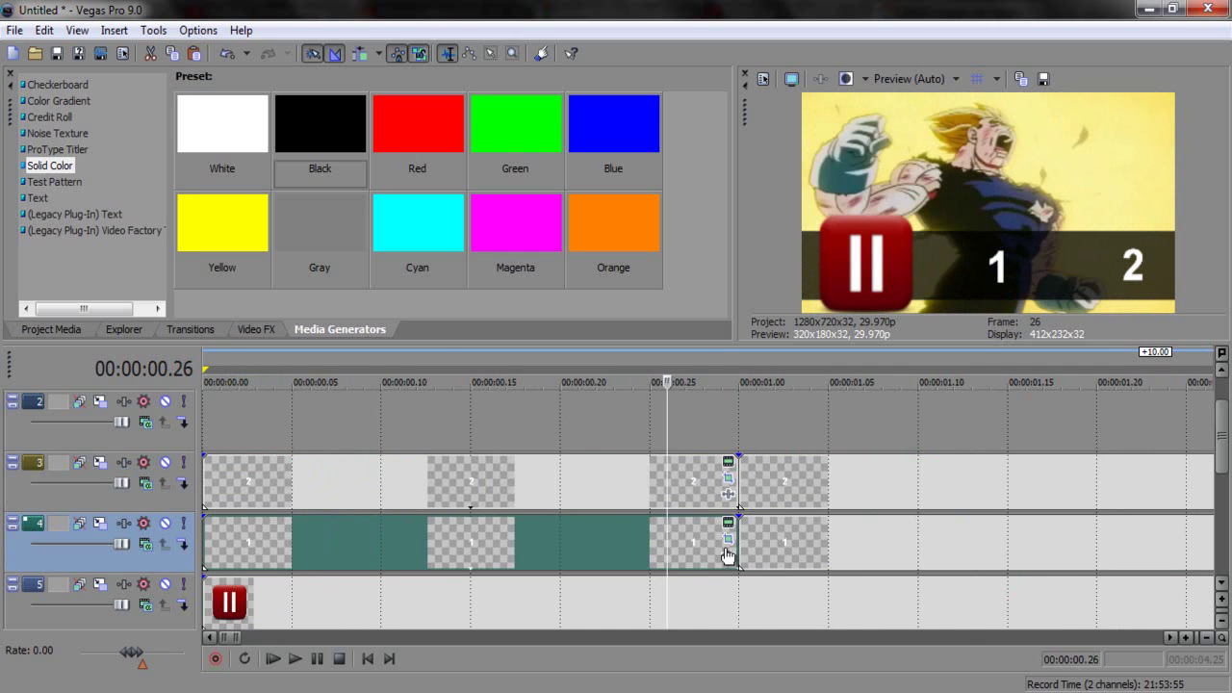
click(728, 554)
key(Escape)
click(730, 540)
click(730, 612)
key(Left)
key(Left)
key(Left)
key(Left)
double_click(633, 621)
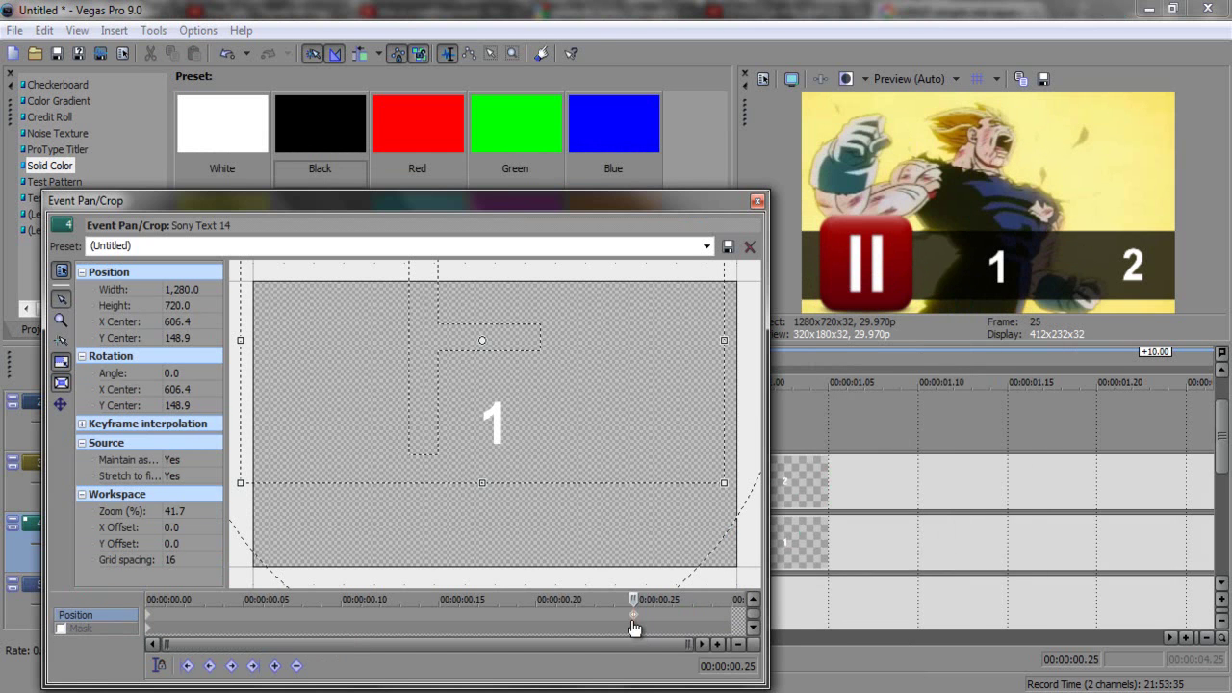
Step: Shift text 1 out of the frame past the pause icon, about X Center 1,386.0, Y Center 122.5, and move the keyframe to 00:00:01.00
drag(396, 427, 552, 425)
drag(552, 431, 678, 415)
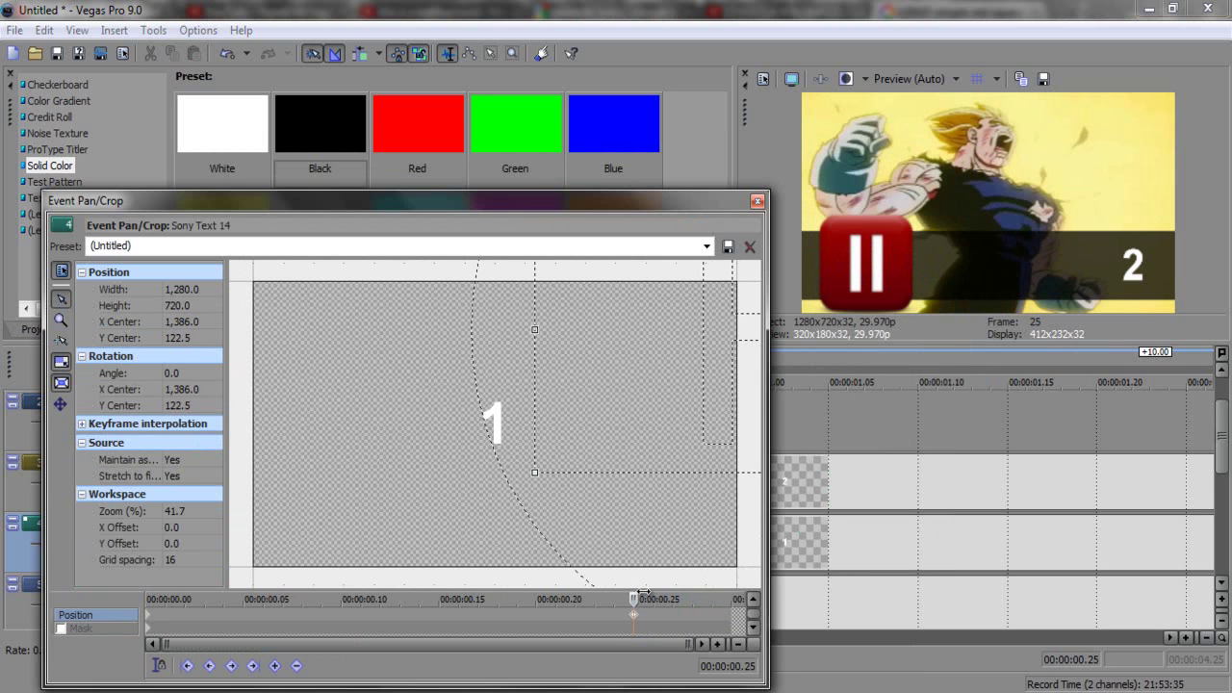
drag(633, 617, 733, 615)
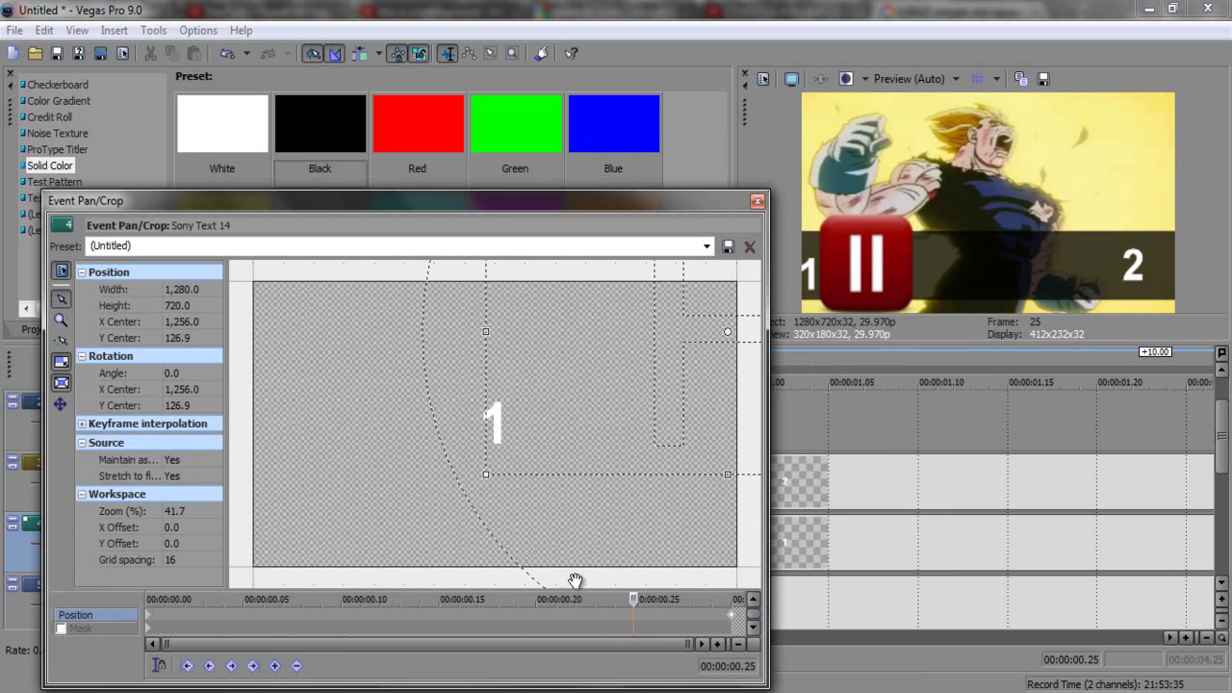
Step: Add a position keyframe at 00:00:00.25 that holds text 1 at its original spot on the strip
click(733, 616)
key(Left)
key(Left)
key(Left)
key(Left)
key(Left)
key(ctrl+z)
key(Right)
key(Right)
key(Right)
key(Right)
key(Right)
key(Left)
key(Right)
key(Left)
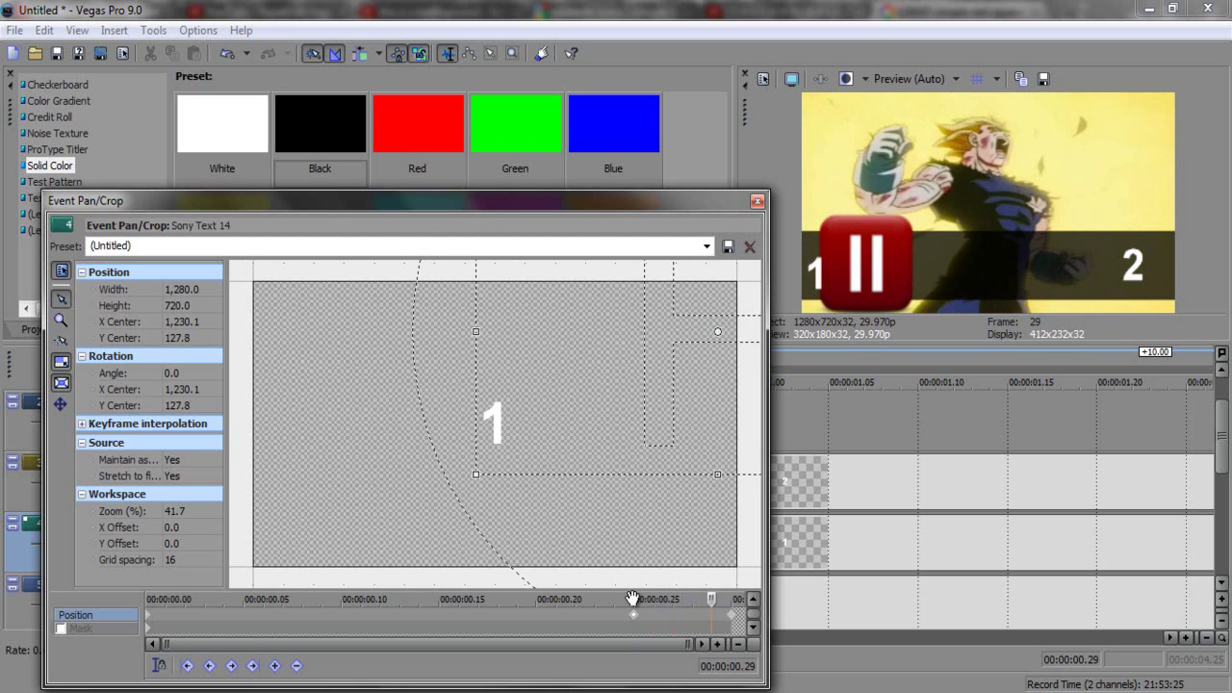
Step: Set text 1's position for the 00:00:01.00 keyframe to about X Center 1,059.8, Y Center 165.7, and close Event Pan/Crop
mouse_move(724, 612)
mouse_down()
mouse_move(691, 627)
mouse_move(717, 623)
mouse_up()
drag(675, 427, 551, 444)
drag(715, 617, 744, 623)
key(Left)
key(Left)
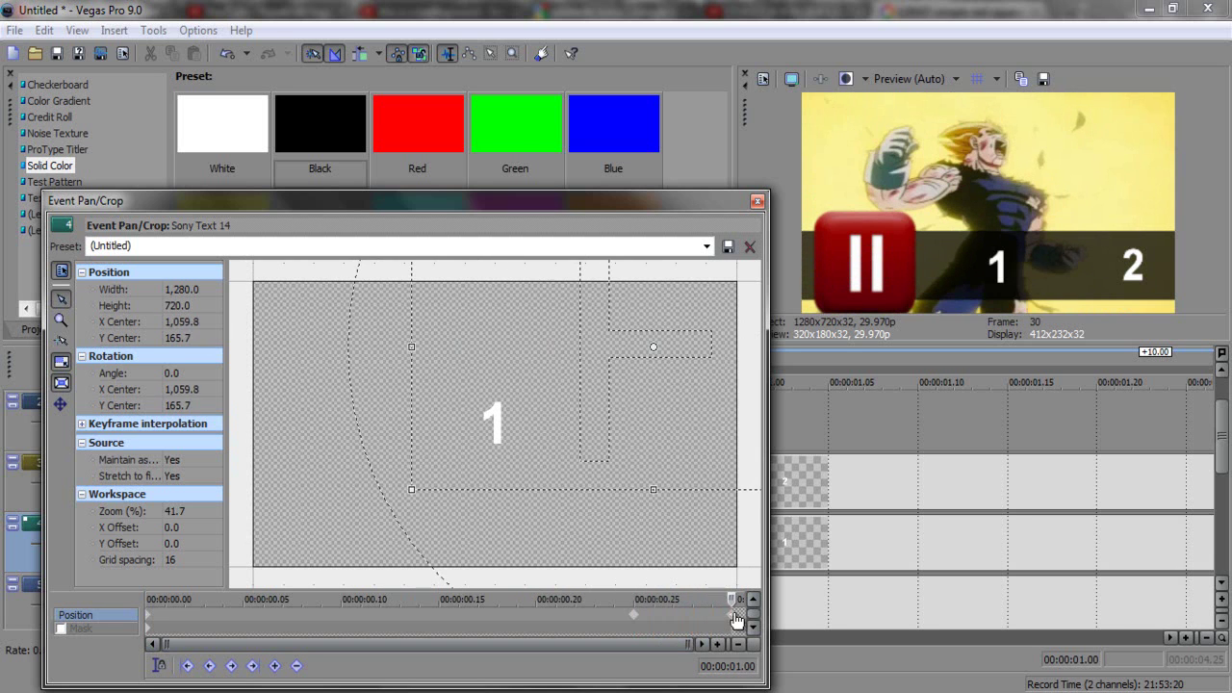
click(758, 201)
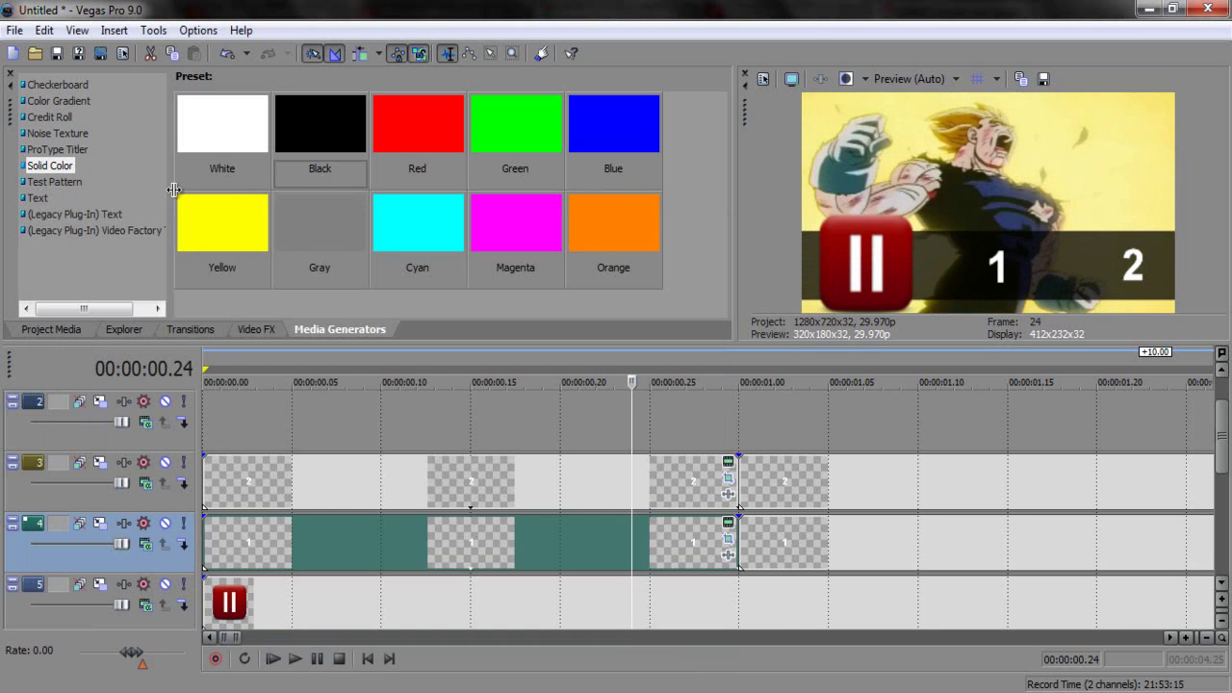
Step: Bring up the Linear Blur presets among the video effects
click(252, 331)
scroll(90, 221, up, 8)
scroll(92, 228, up, 4)
scroll(92, 228, down, 5)
scroll(91, 222, down, 3)
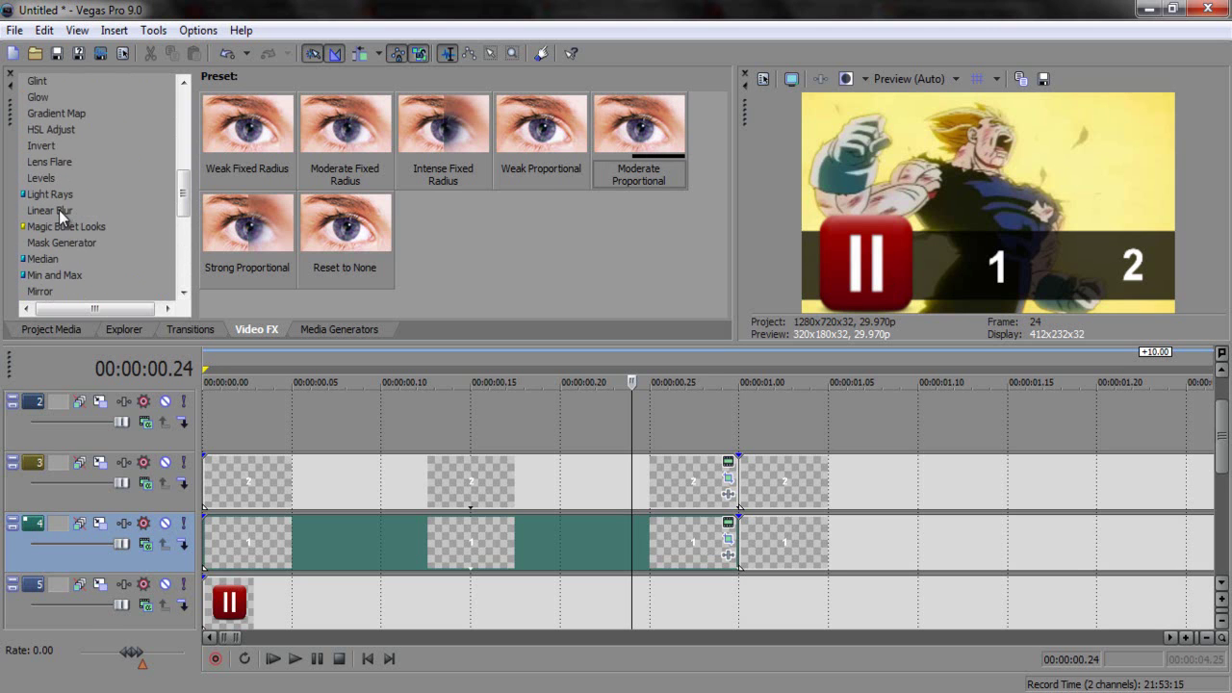
click(59, 210)
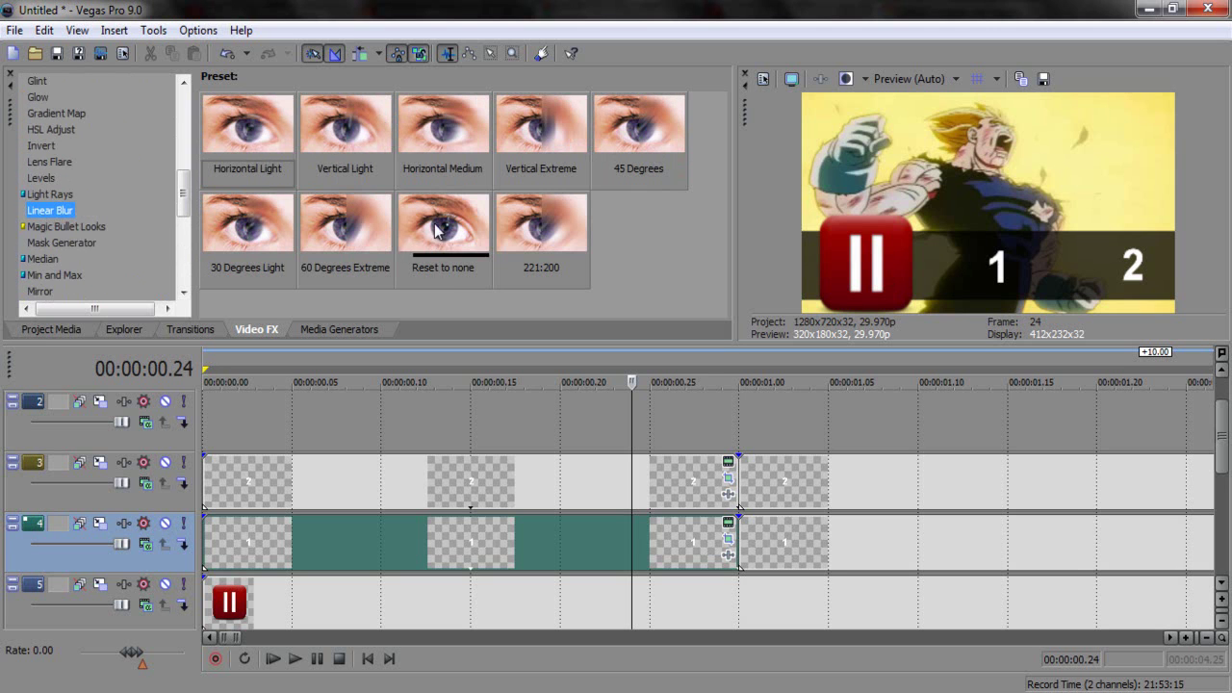
drag(476, 250, 635, 535)
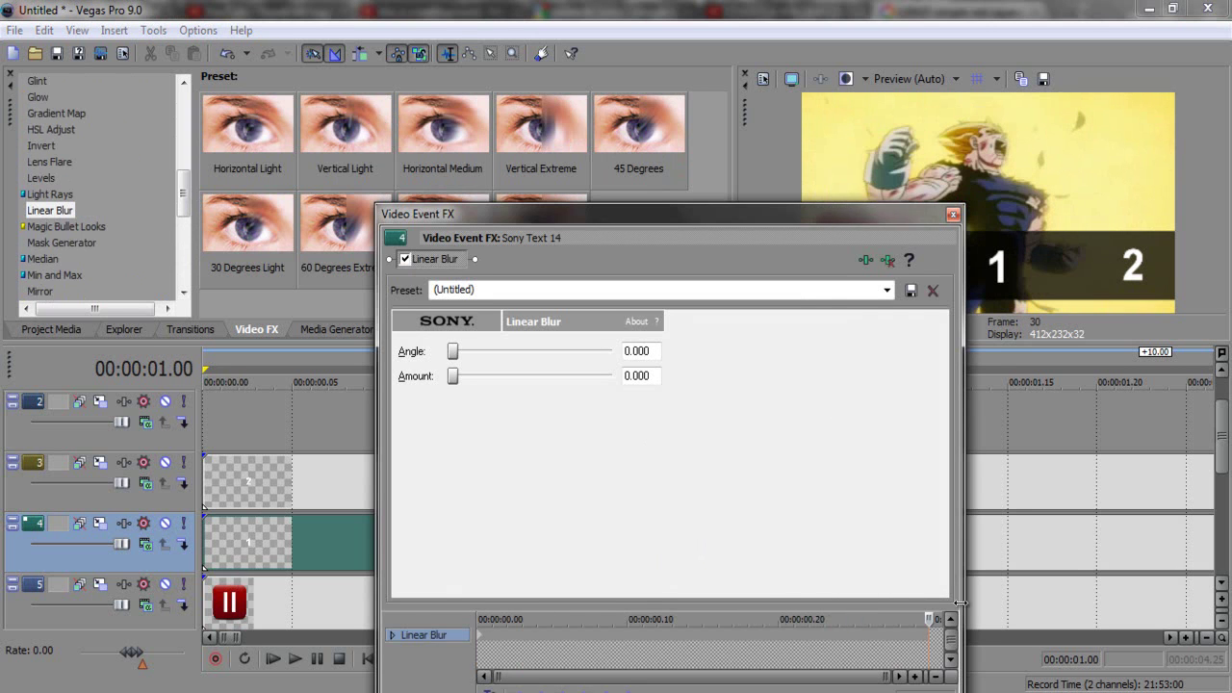
drag(803, 217, 459, 231)
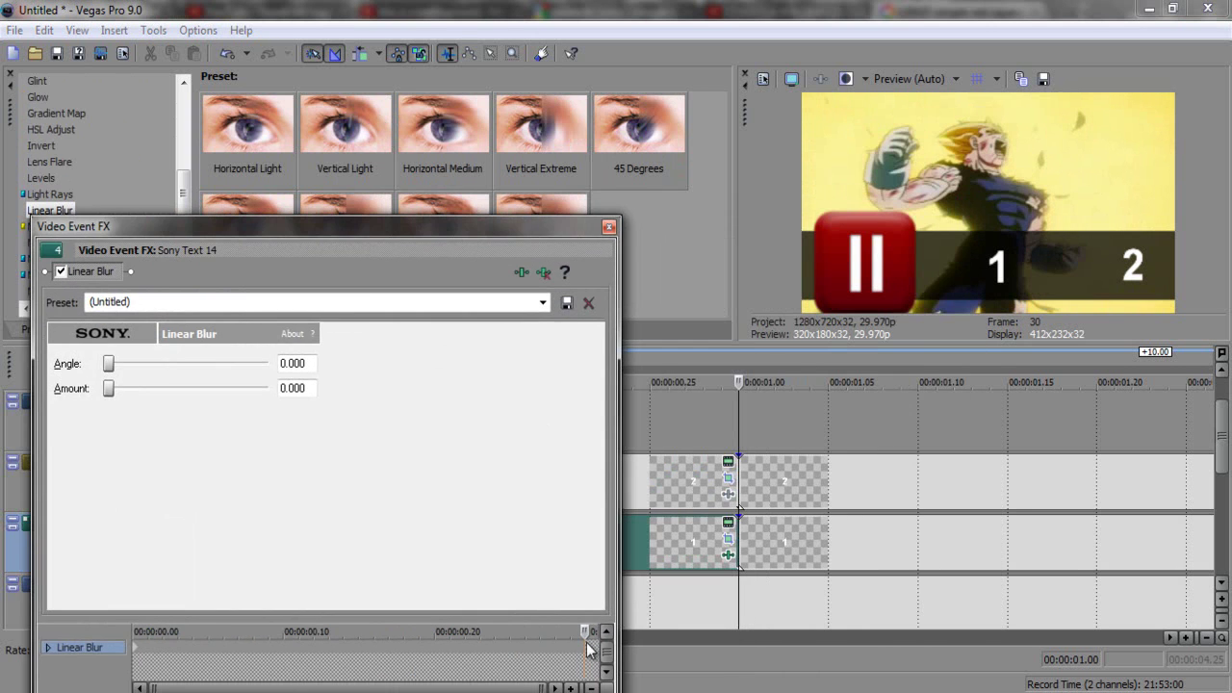
key(Left)
key(Left)
key(Left)
key(Left)
key(Left)
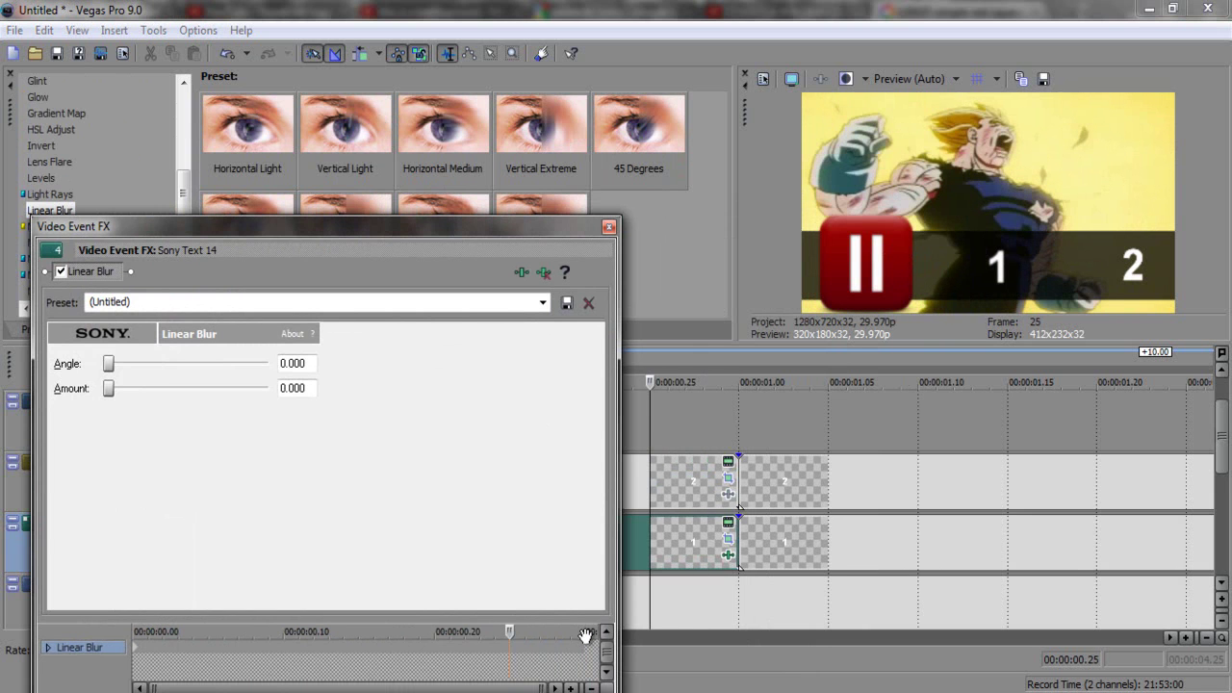
click(608, 227)
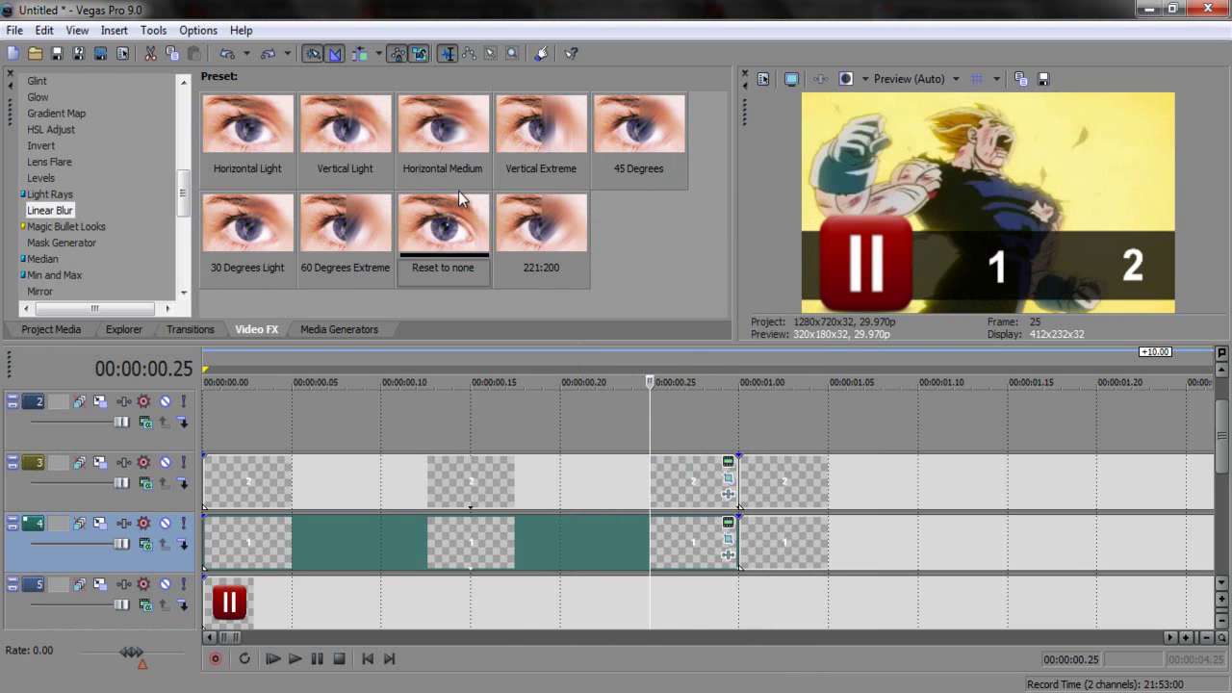
Step: Apply the Horizontal Light Linear Blur to text 1's first piece, keyframing its amount at 0 at 00:00:00.25 and 0.050 at 00:00:01.00
drag(247, 125, 657, 536)
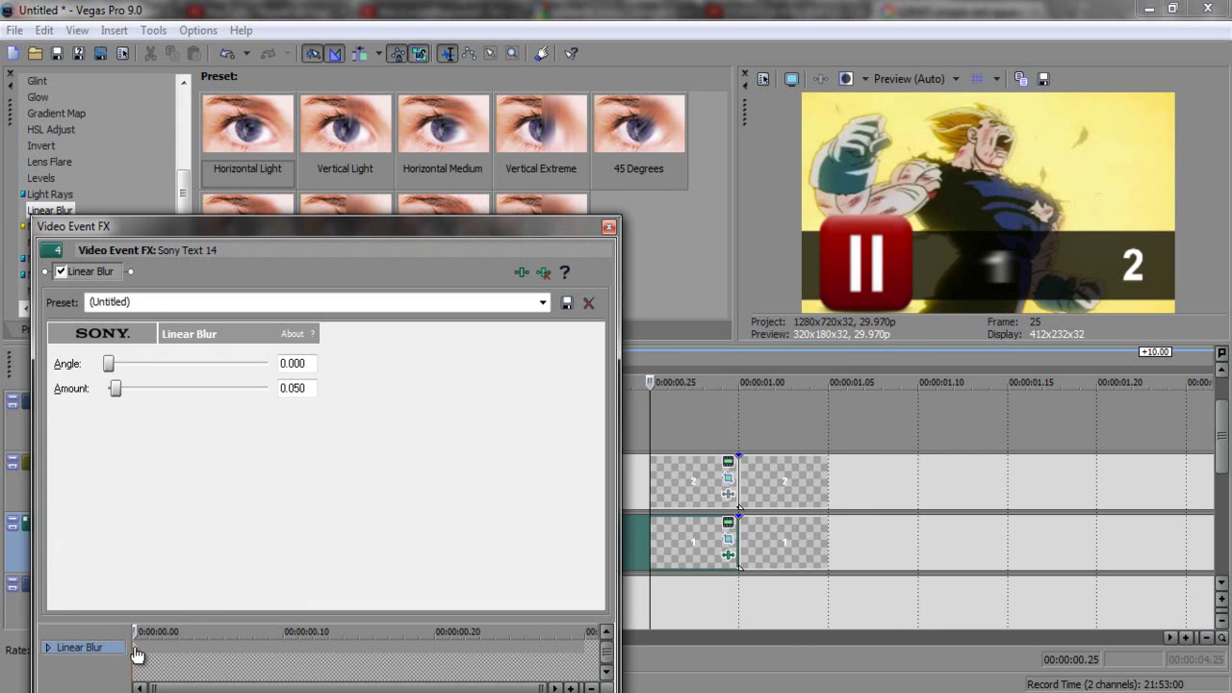
click(590, 653)
key(Left)
key(Left)
key(Left)
key(Left)
text(0)
key(Return)
key(Right)
key(Right)
key(Right)
key(Right)
key(Right)
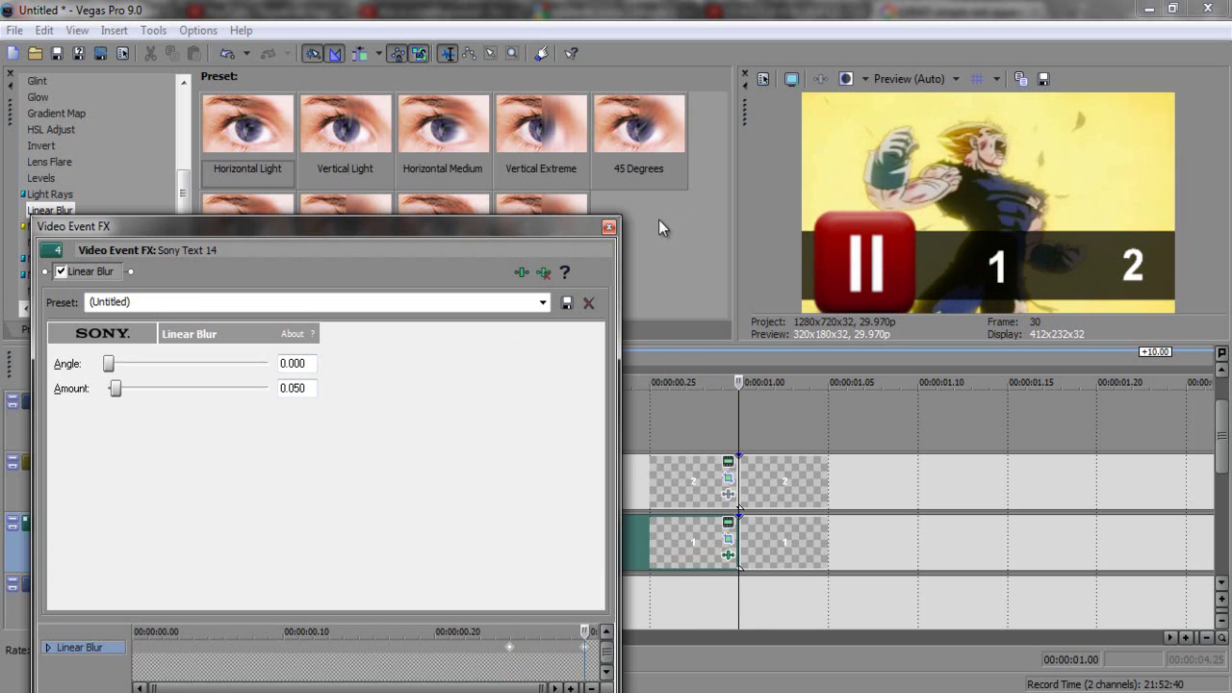
click(609, 228)
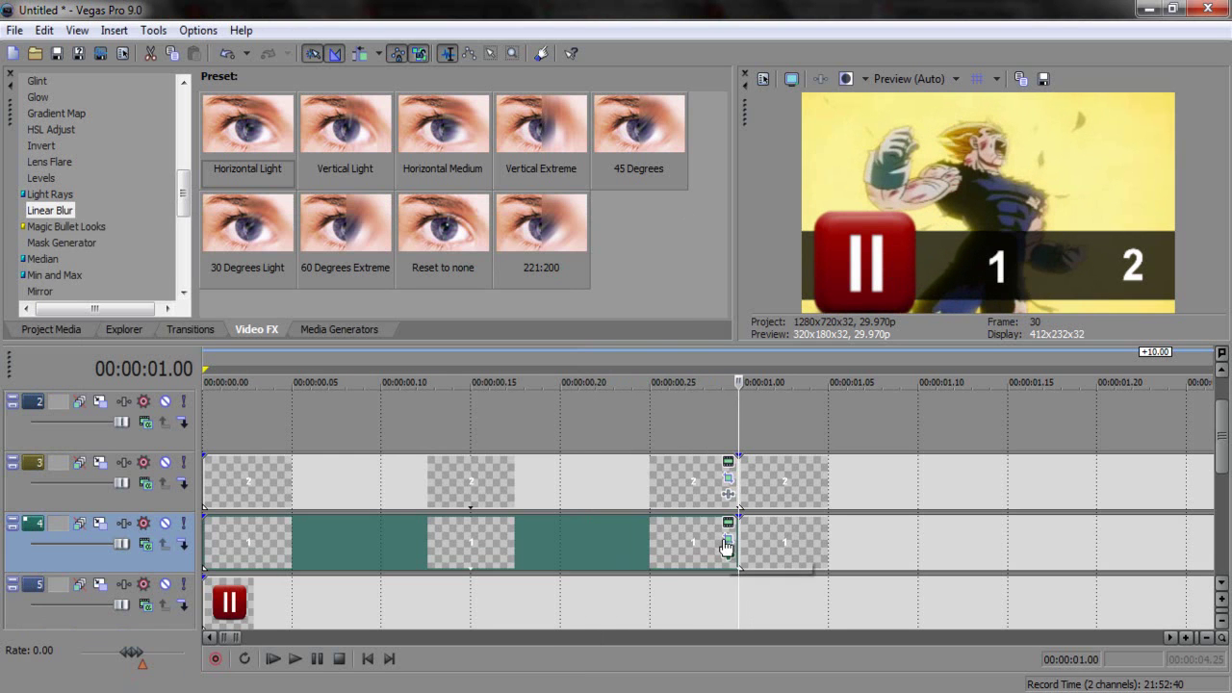
Step: Delete the piece of text 1 that starts at 00:00:01.00
click(793, 541)
key(Delete)
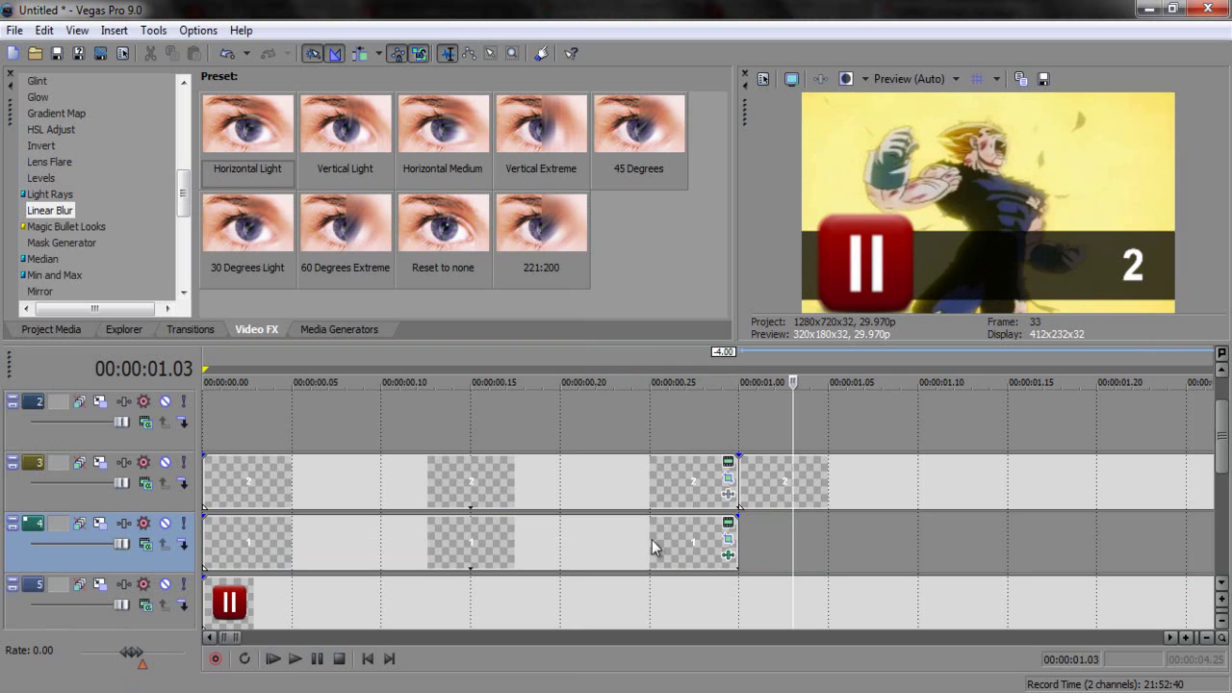
Step: Step through the frames up to 00:00:01.00 to examine how the blurred text 1 slides towards the pause icon
click(612, 543)
key(Right)
key(Right)
key(Right)
scroll(576, 586, down, 1)
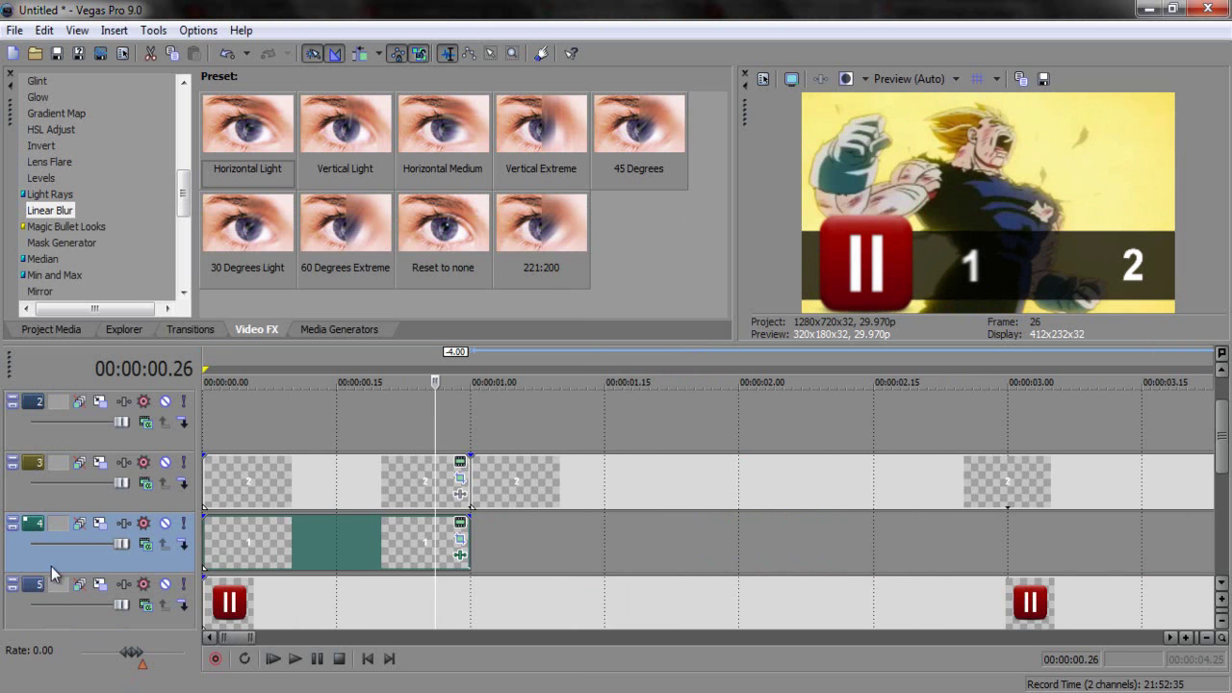
click(23, 608)
scroll(495, 575, up, 2)
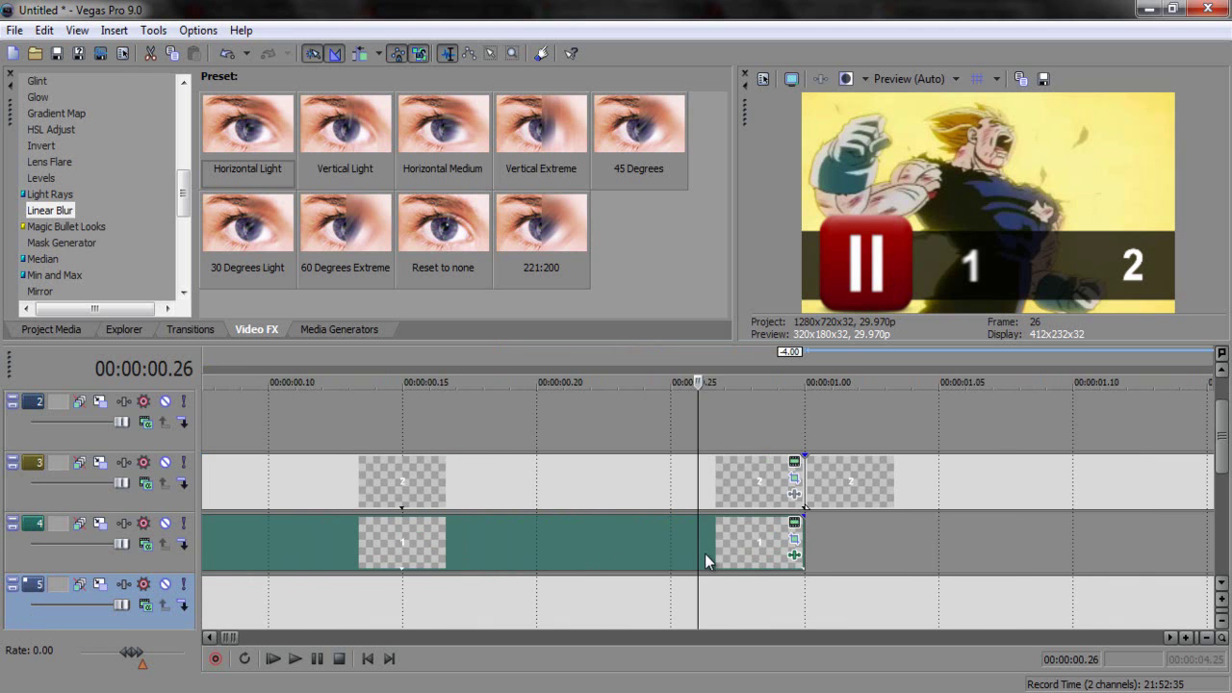
key(Right)
key(Right)
key(Right)
key(Right)
key(Left)
key(Right)
key(Left)
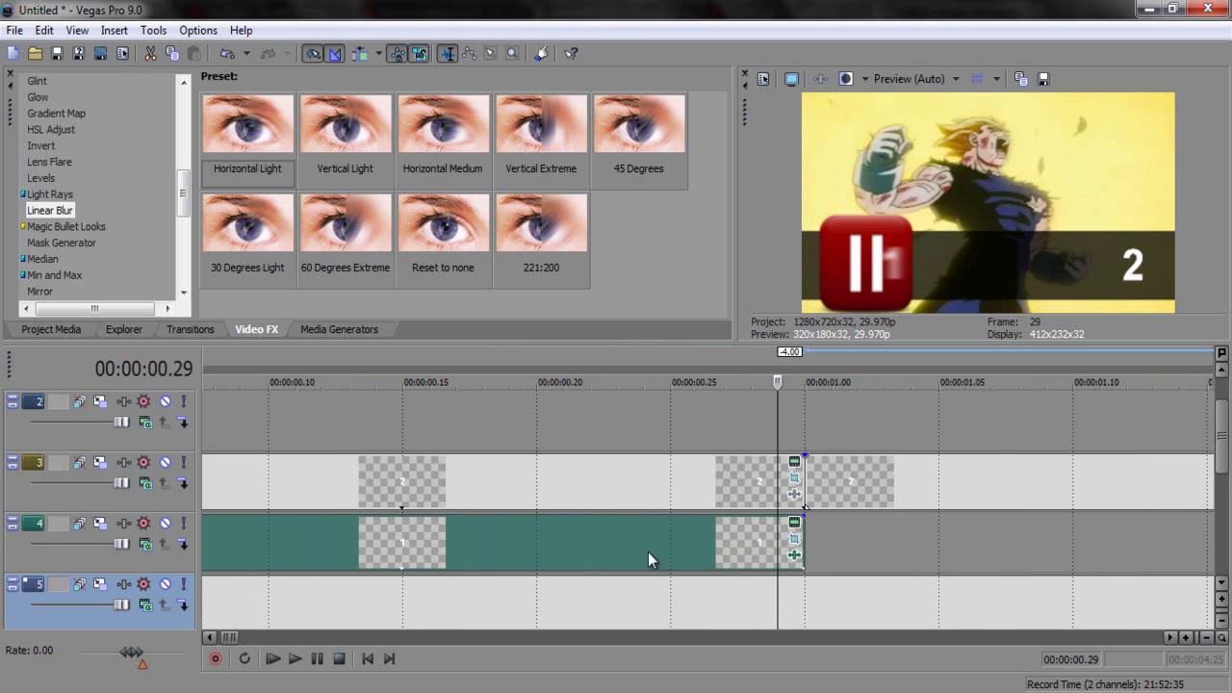
key(Left)
key(Left)
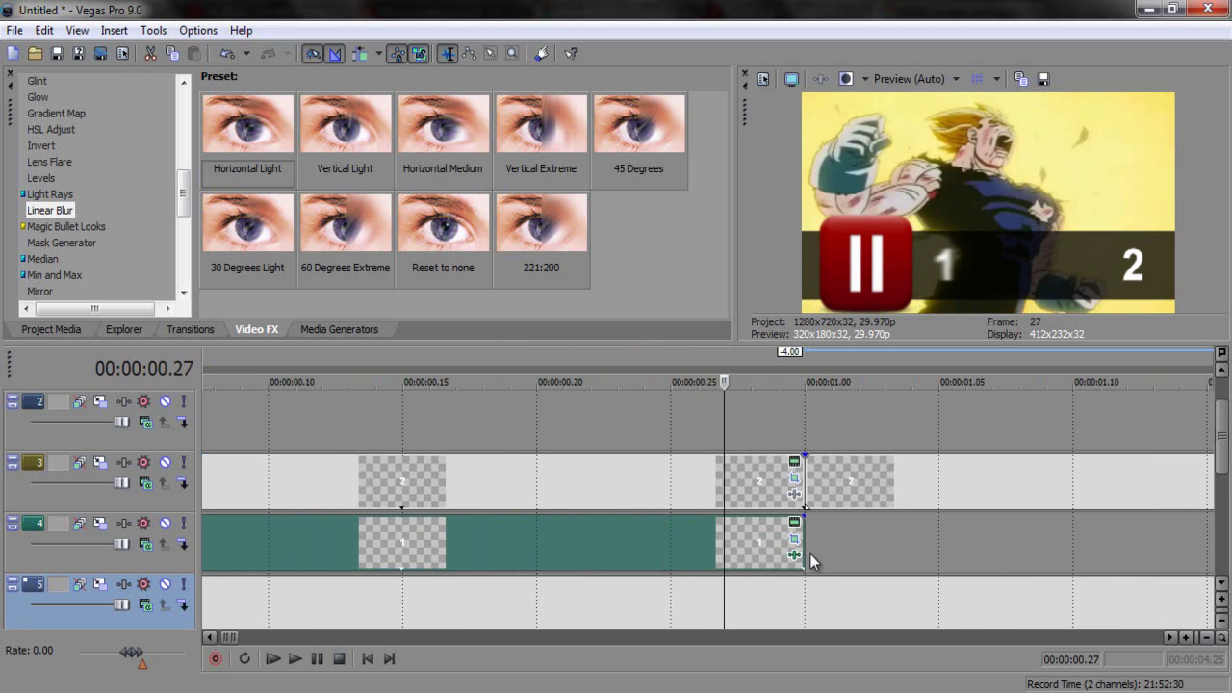
Step: Trim the end of text 1 back to 00:00:00.28
drag(804, 551, 777, 551)
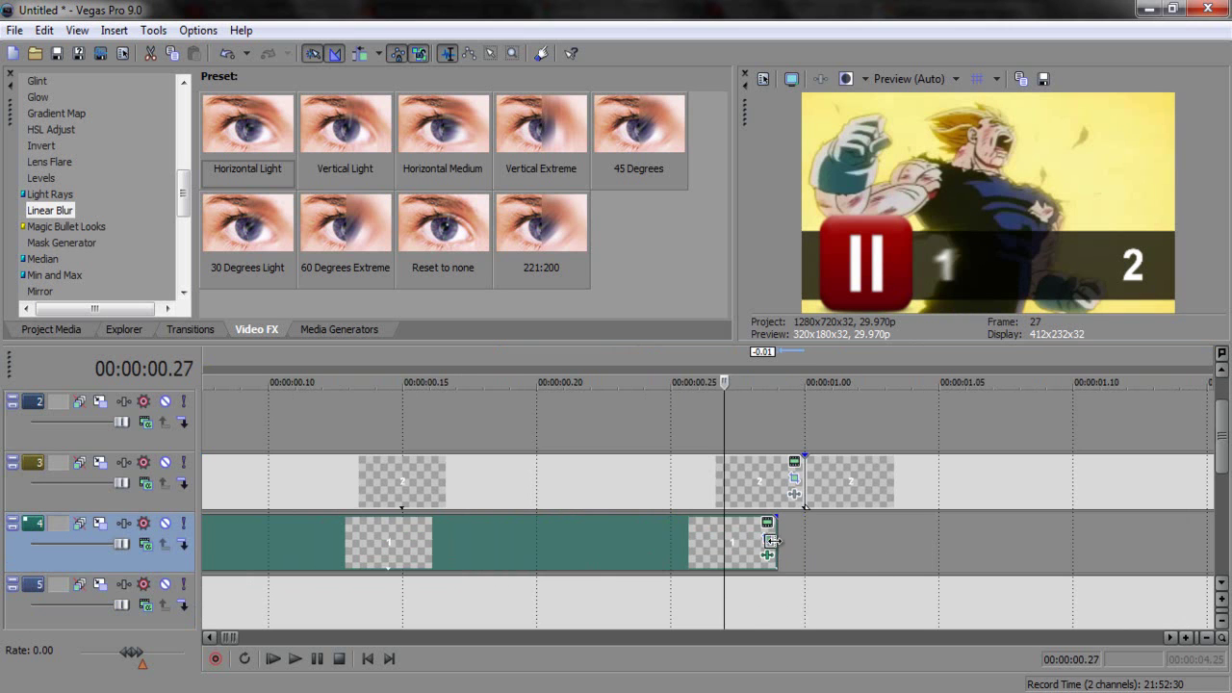
key(Right)
key(Right)
key(Left)
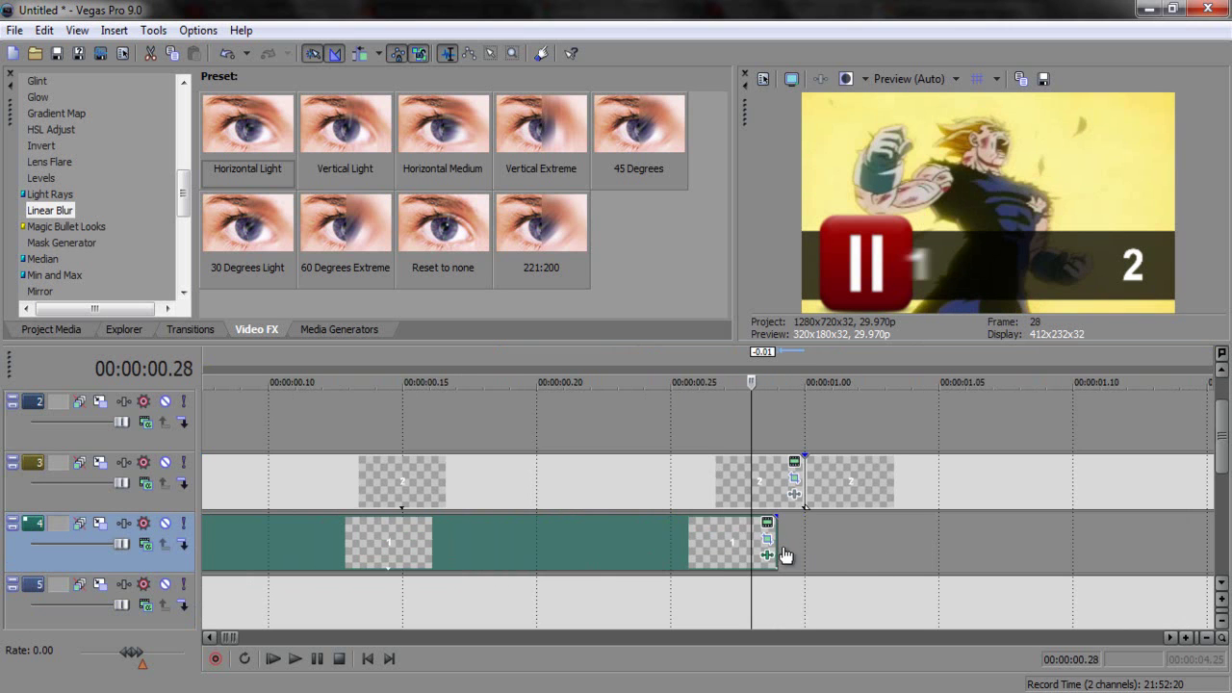
drag(773, 543, 751, 544)
Step: Step frame by frame around 00:00:00.28 to examine how text 1 leaves the strip at its trimmed end
key(Left)
key(Left)
key(Left)
key(Right)
key(Right)
key(Right)
scroll(643, 571, down, 2)
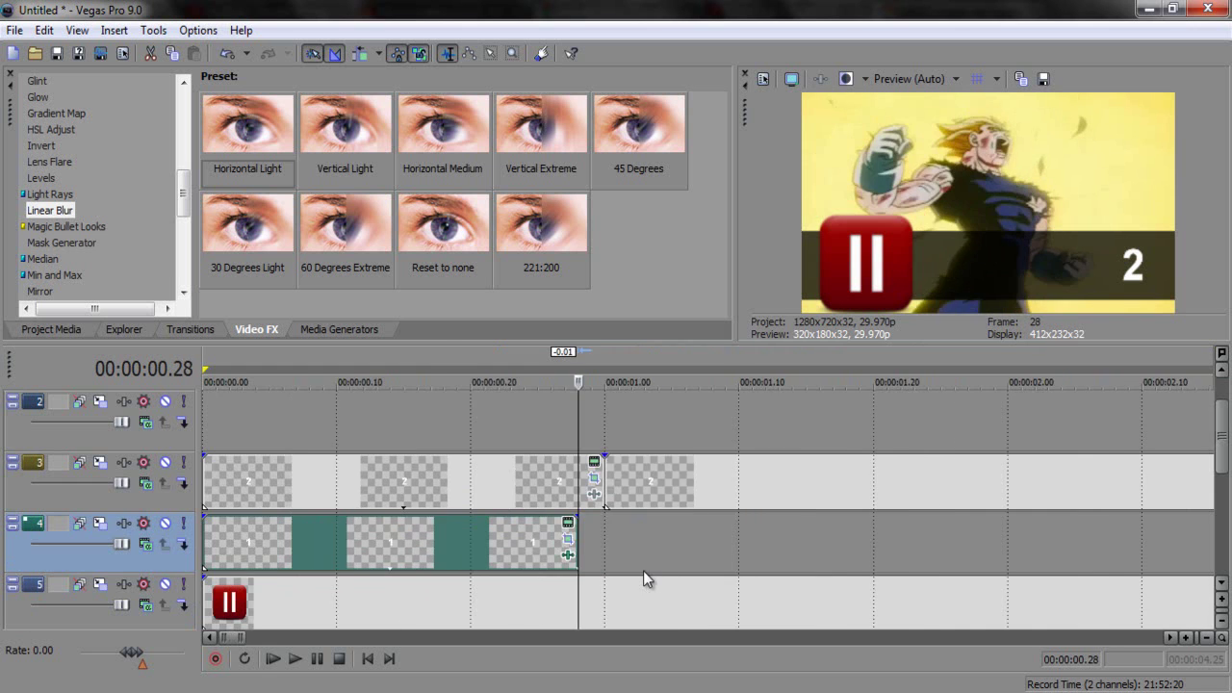
key(Left)
key(Right)
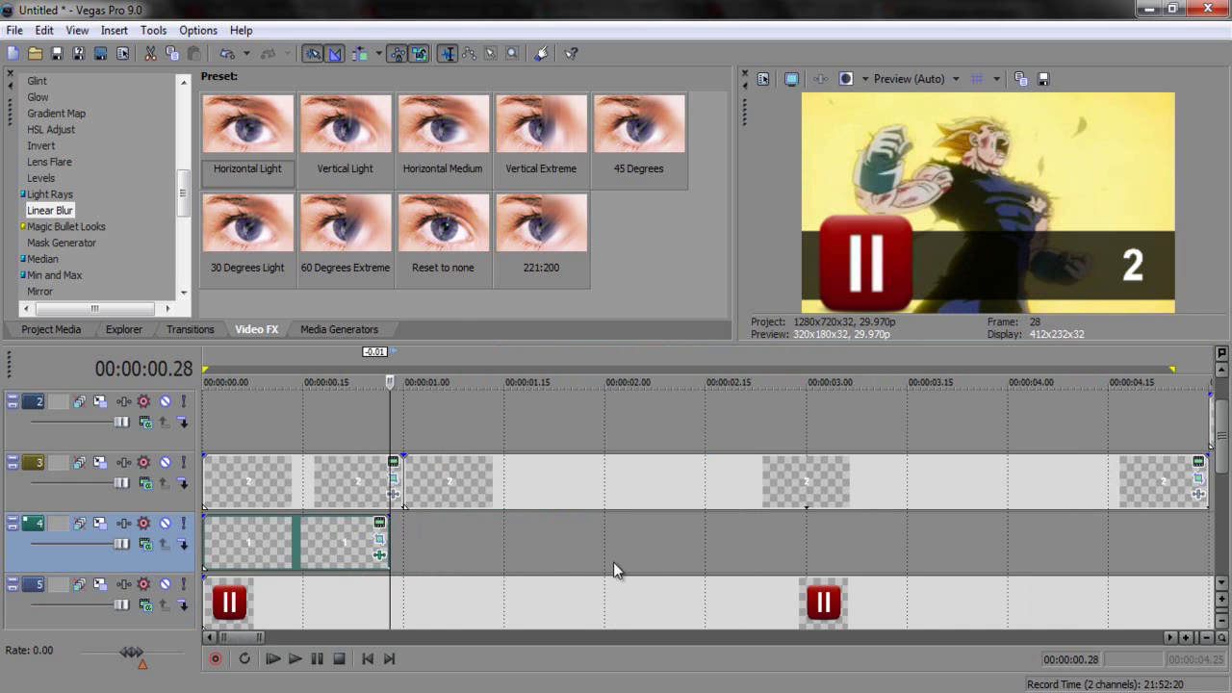
scroll(433, 495, up, 3)
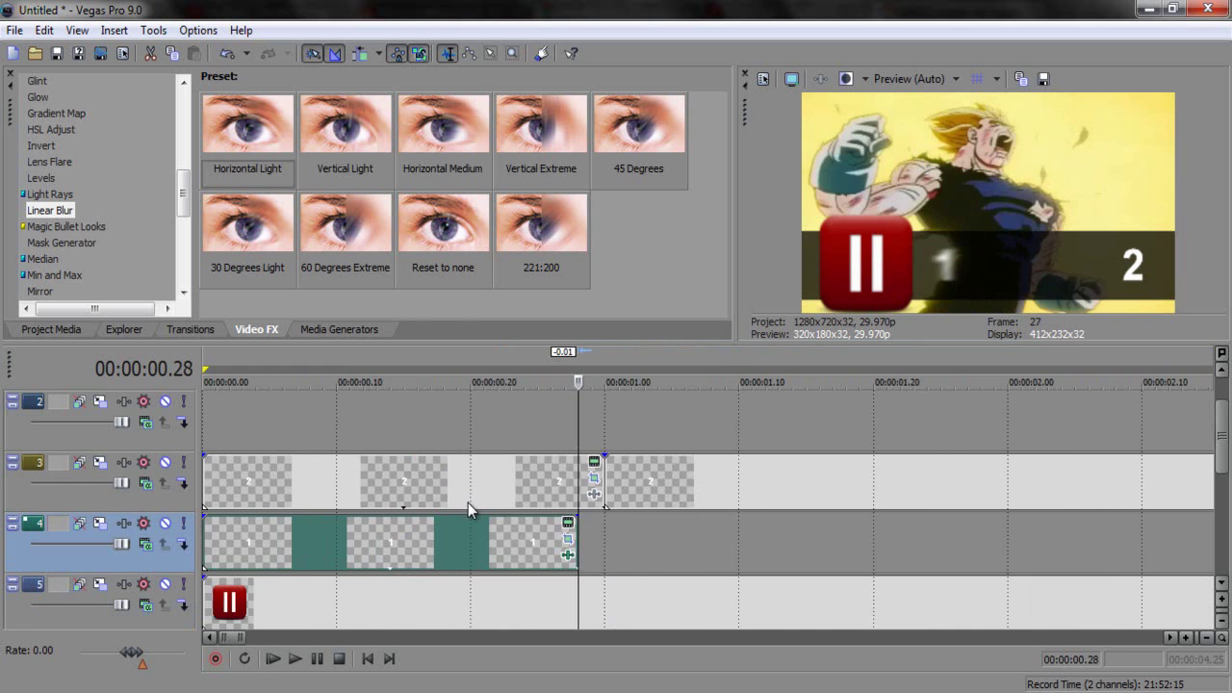
click(595, 478)
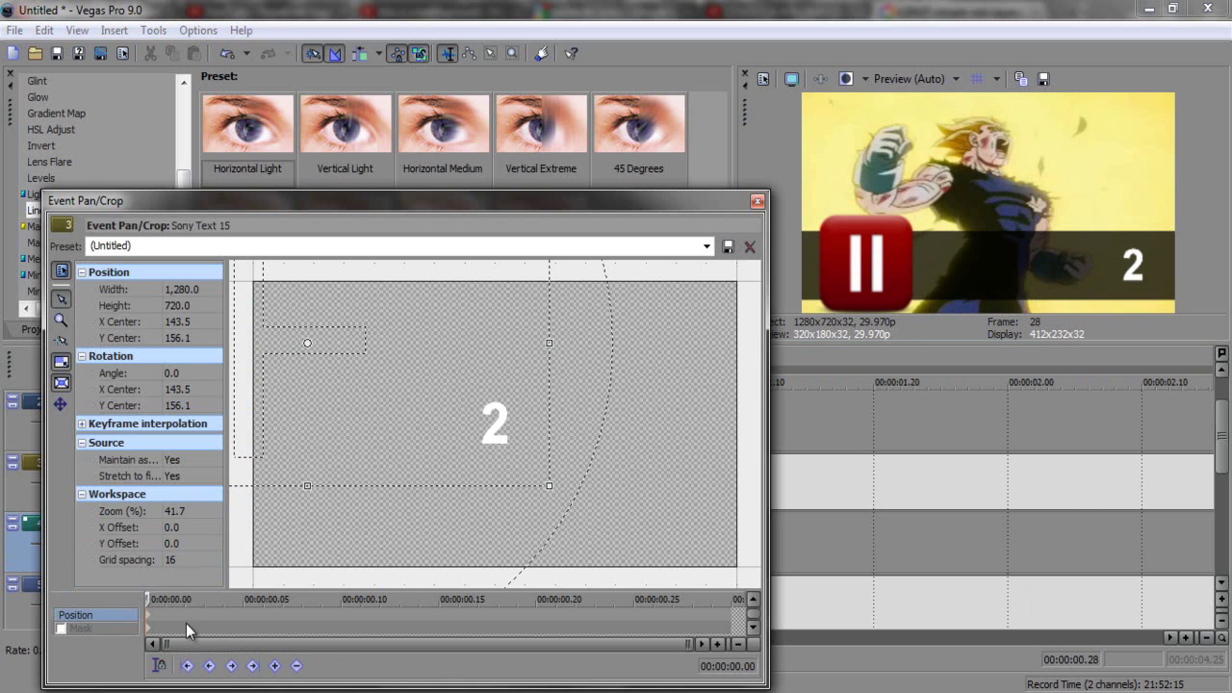
click(147, 604)
drag(146, 603, 220, 556)
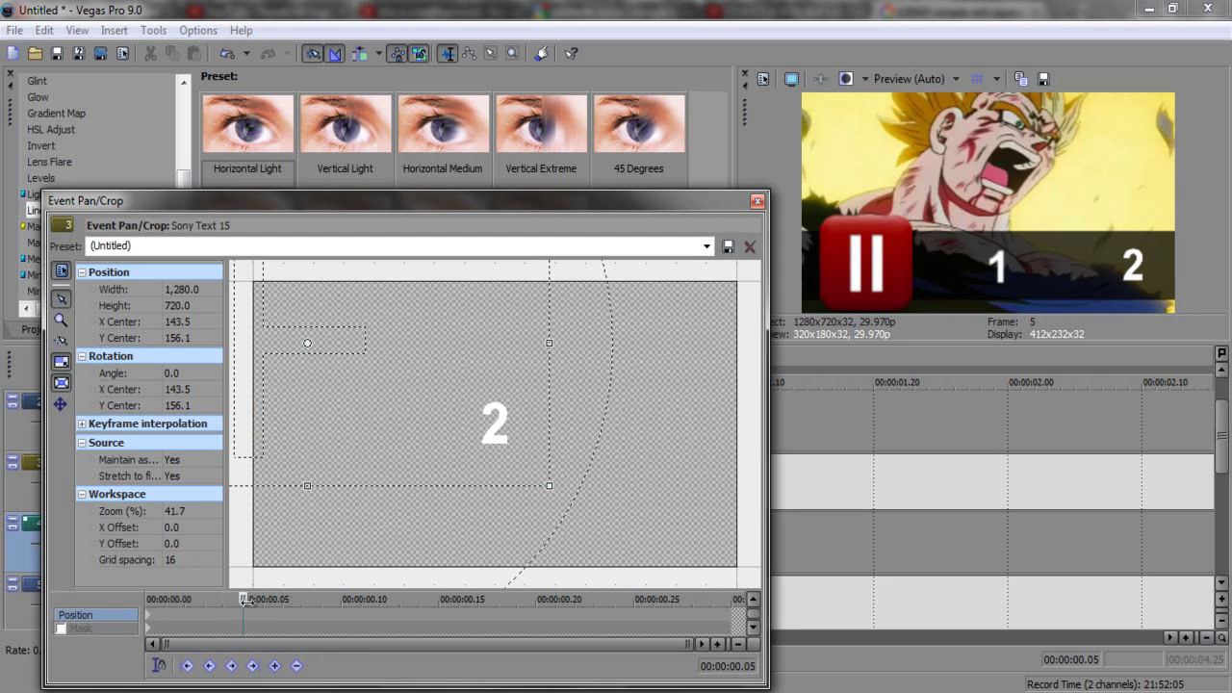
click(756, 203)
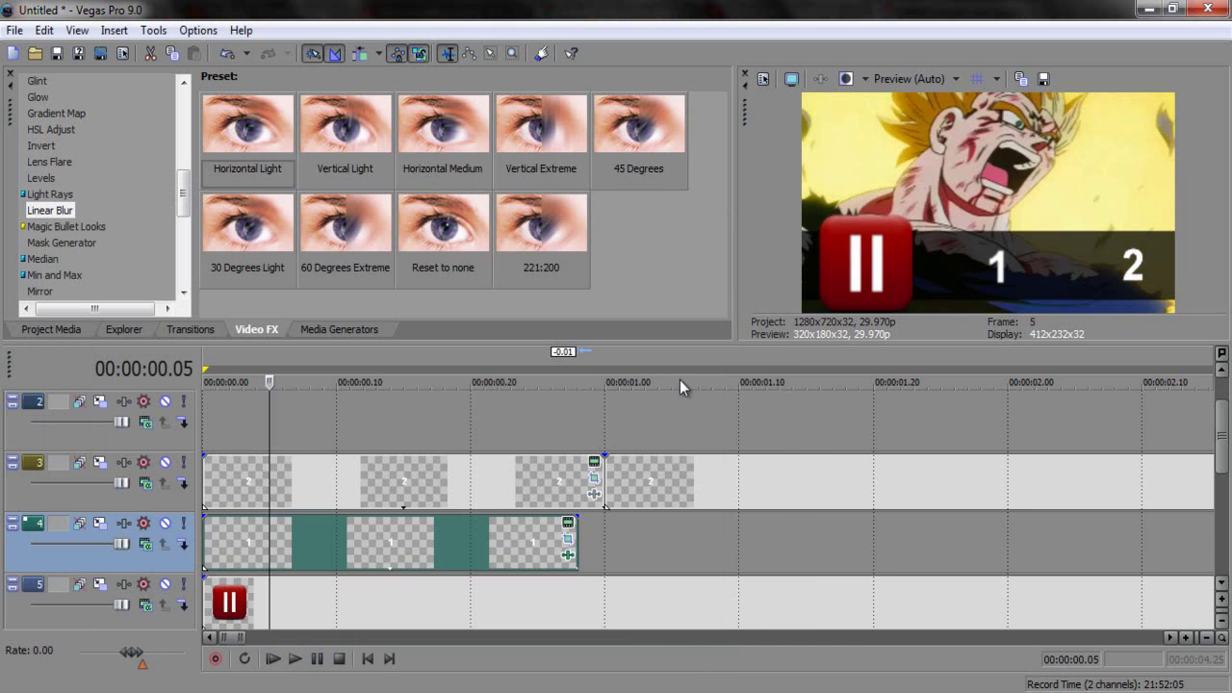
Step: Split the first piece of text 2 at 00:00:00.28
click(574, 480)
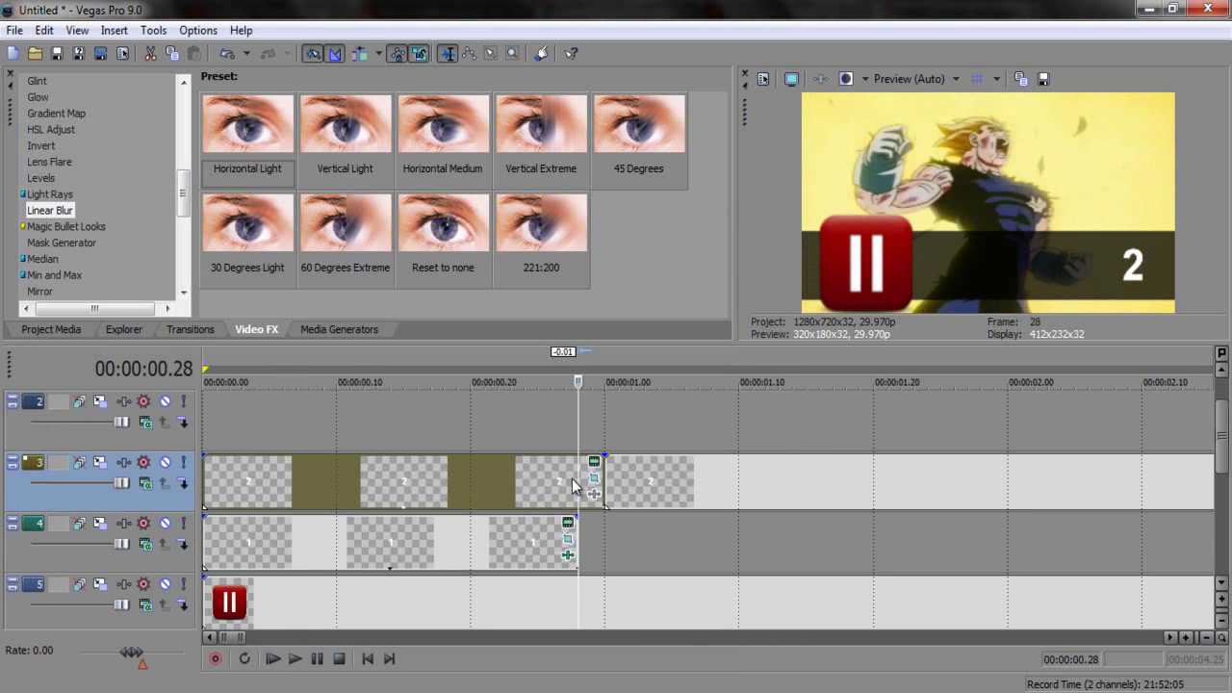
key(s)
Step: Try to slide the short text 2 piece to about X Center 529.7, Y Center 144.1, with the position keyframe at 00:00:00.29
click(594, 485)
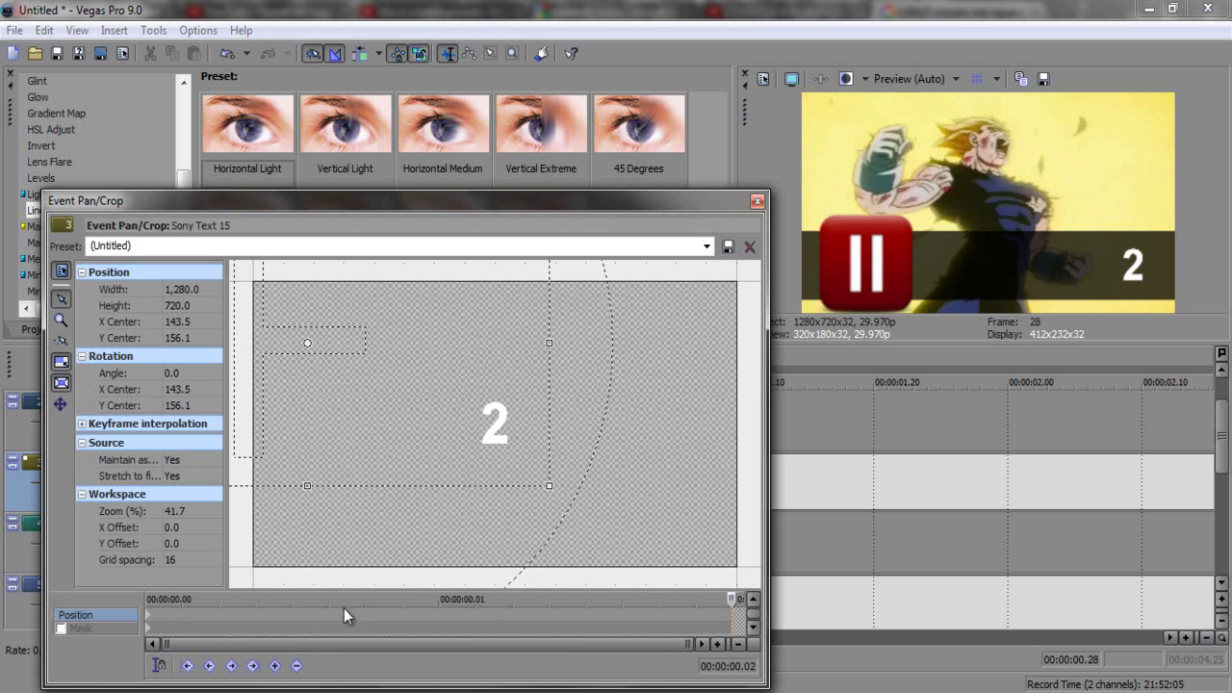
drag(721, 604, 67, 630)
drag(151, 599, 731, 600)
drag(365, 433, 511, 430)
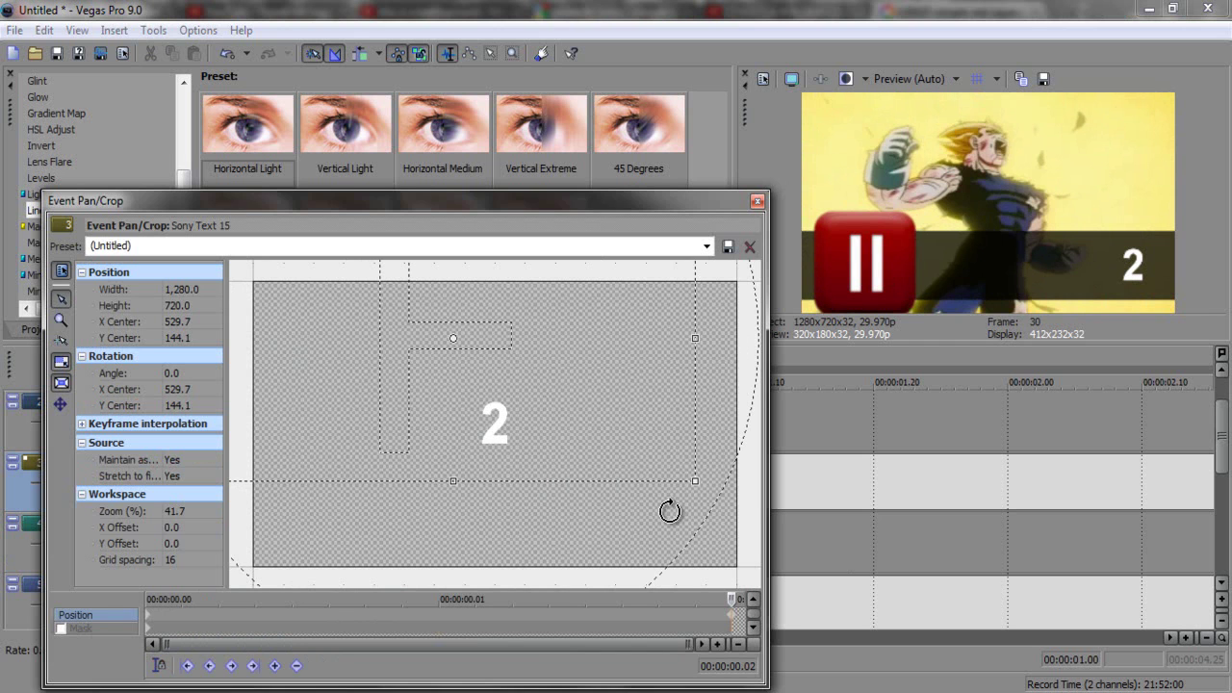
drag(644, 620, 488, 619)
click(435, 620)
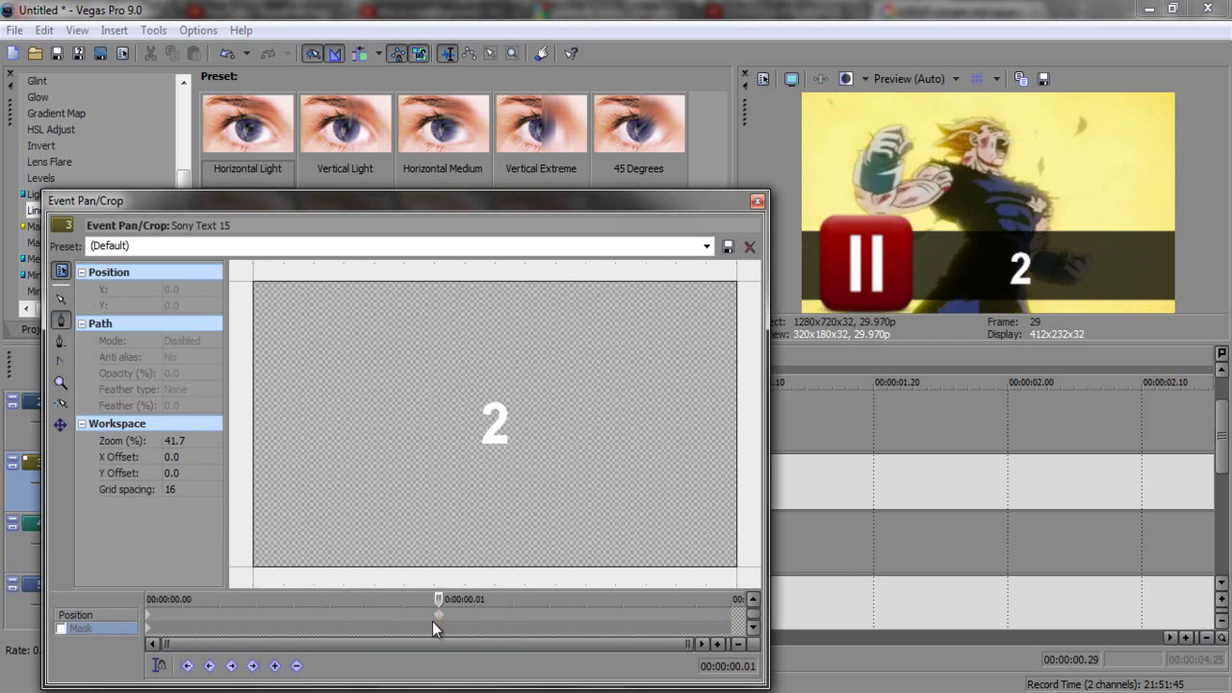
mouse_move(430, 465)
mouse_down()
mouse_move(448, 468)
mouse_move(438, 471)
mouse_up()
click(758, 201)
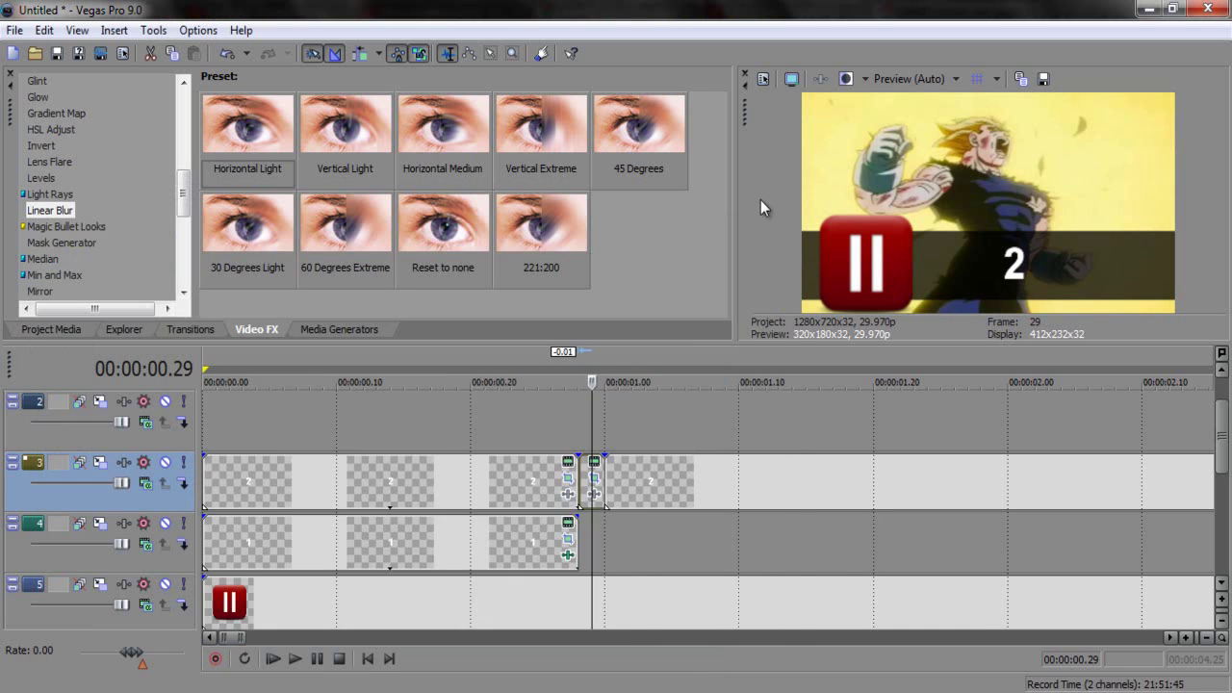
Step: Step through text 2's slide around 00:00:00.28 and undo its position changes
scroll(651, 395, up, 6)
key(Left)
key(Left)
key(Left)
key(Right)
key(Right)
key(Right)
key(Right)
key(Left)
key(Left)
key(Left)
key(Right)
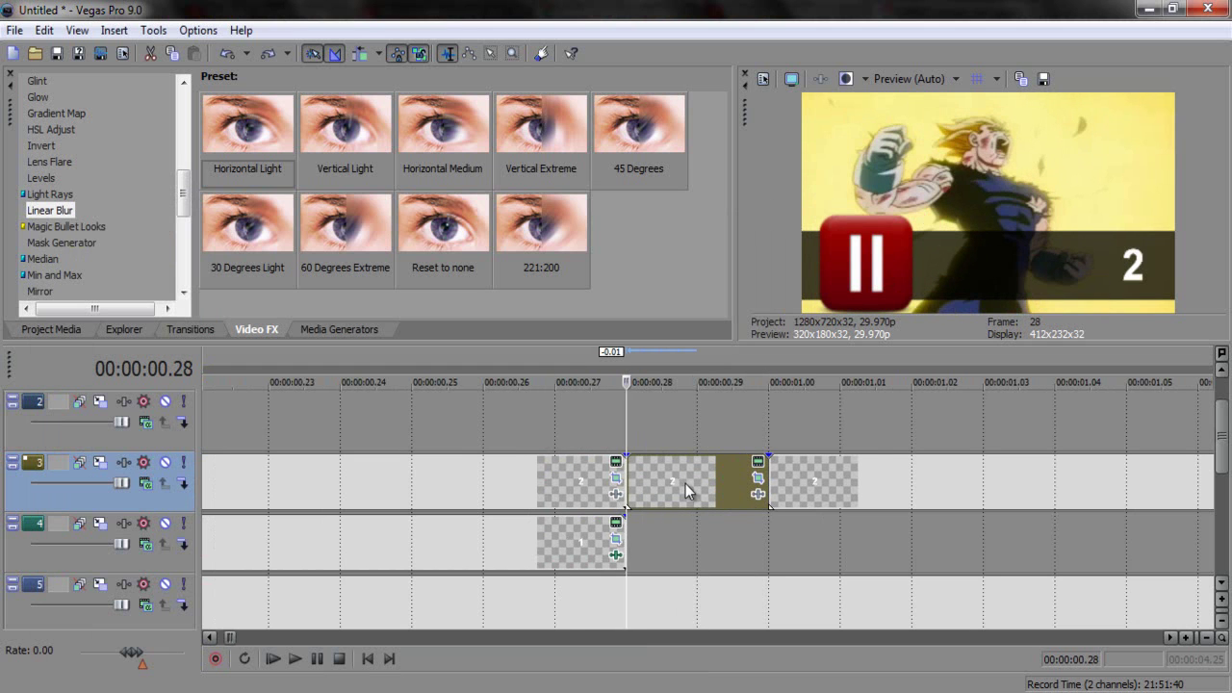
Step: Remove the short piece of text 2 between 00:00:00.28 and 00:00:01.00
key(Right)
key(ctrl+z)
Step: Split the first piece of text 2 at 00:00:00.25
click(537, 503)
key(Left)
key(Left)
key(Left)
key(Right)
key(Right)
key(Left)
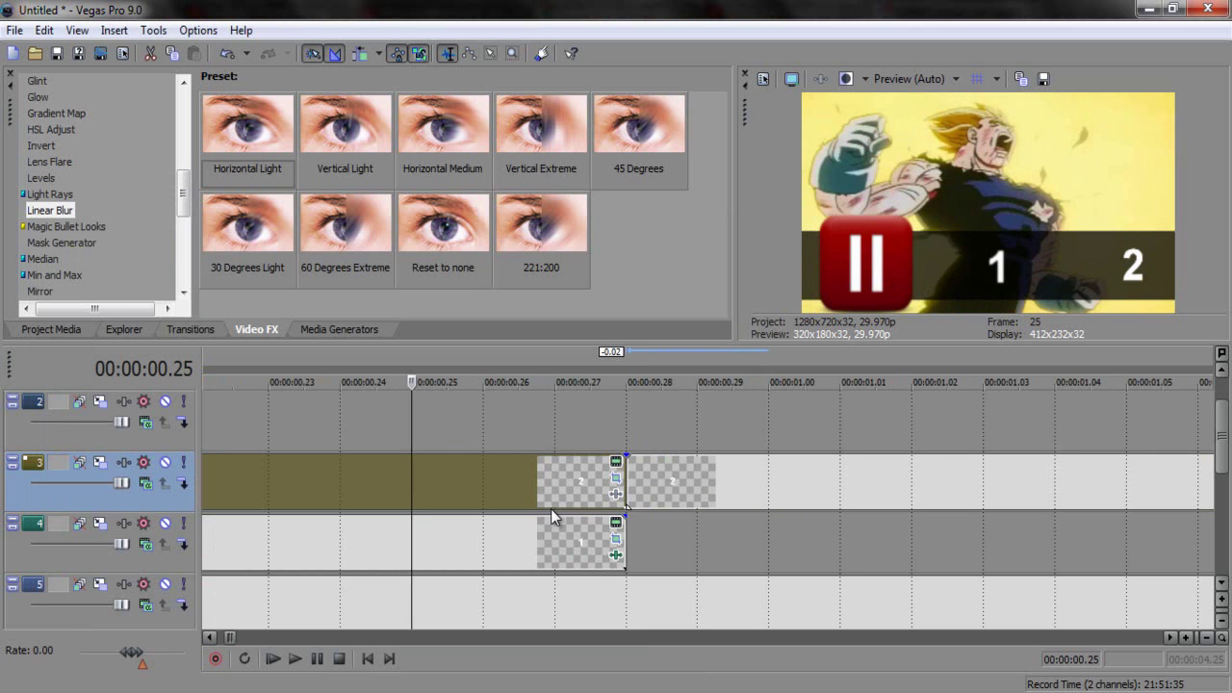
key(s)
Step: In Event Pan/Crop for the short text 2 piece, keyframe its position at 00:00:00.28 to about X Center 460.1, Y Center 156.1
key(Right)
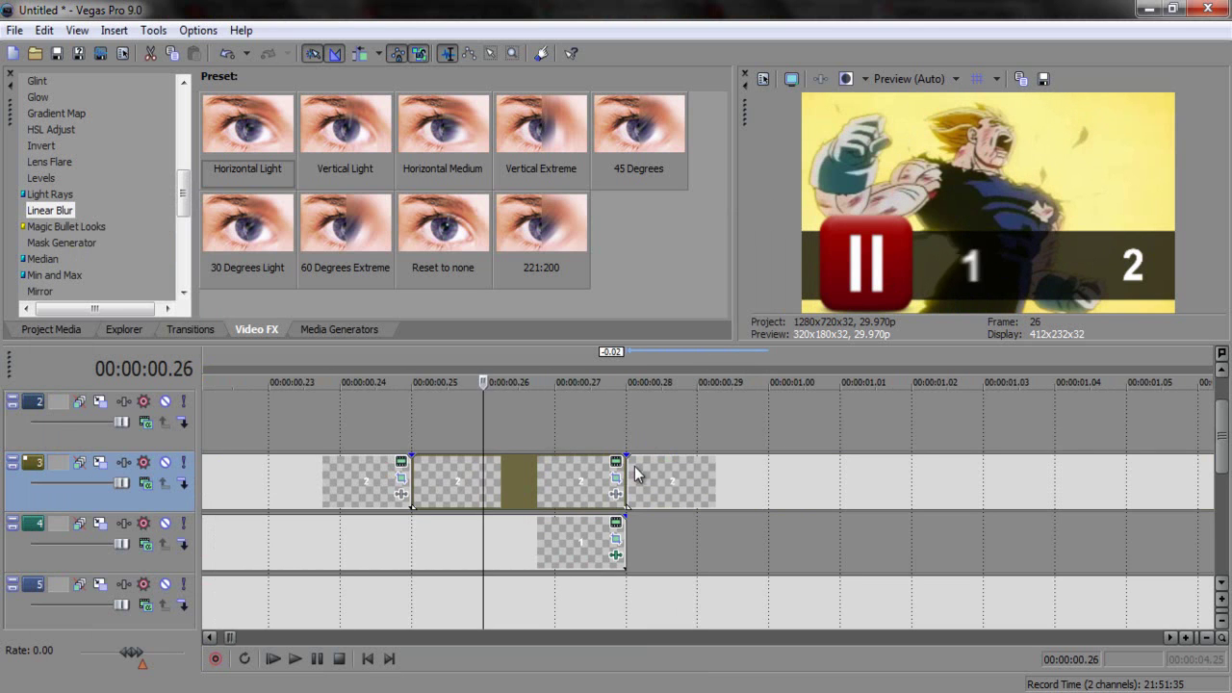
click(616, 479)
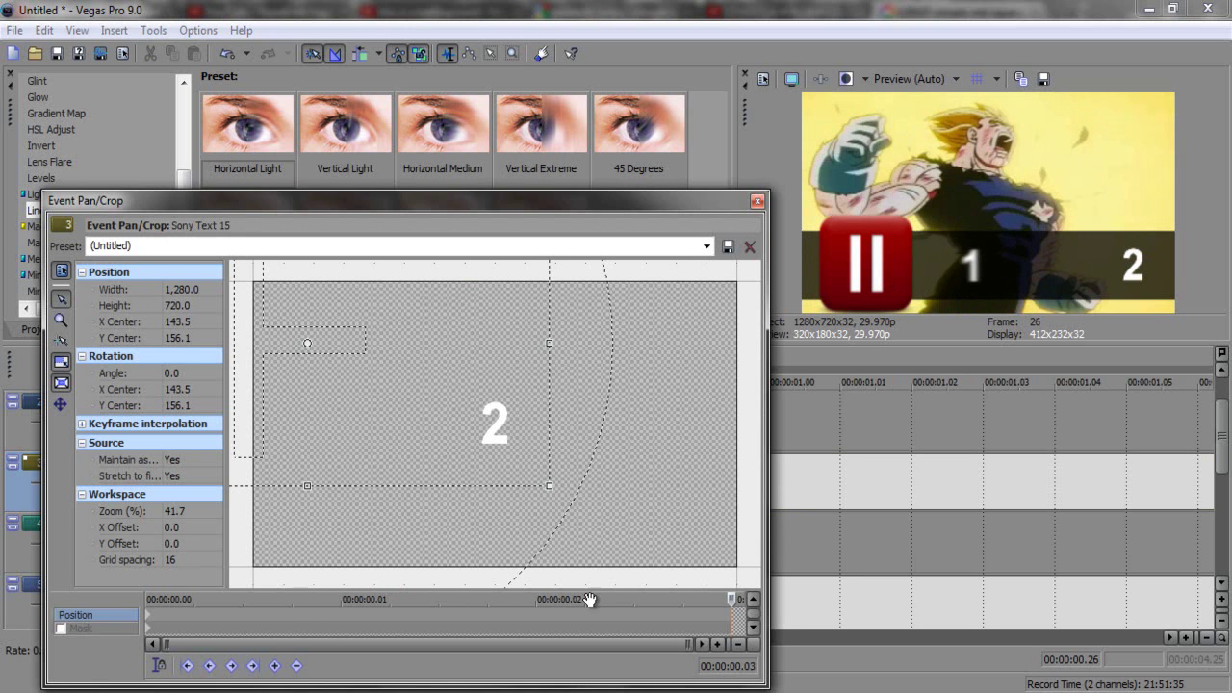
drag(733, 598, 340, 600)
key(Left)
drag(183, 614, 321, 604)
drag(3, 643, 813, 575)
drag(456, 443, 555, 442)
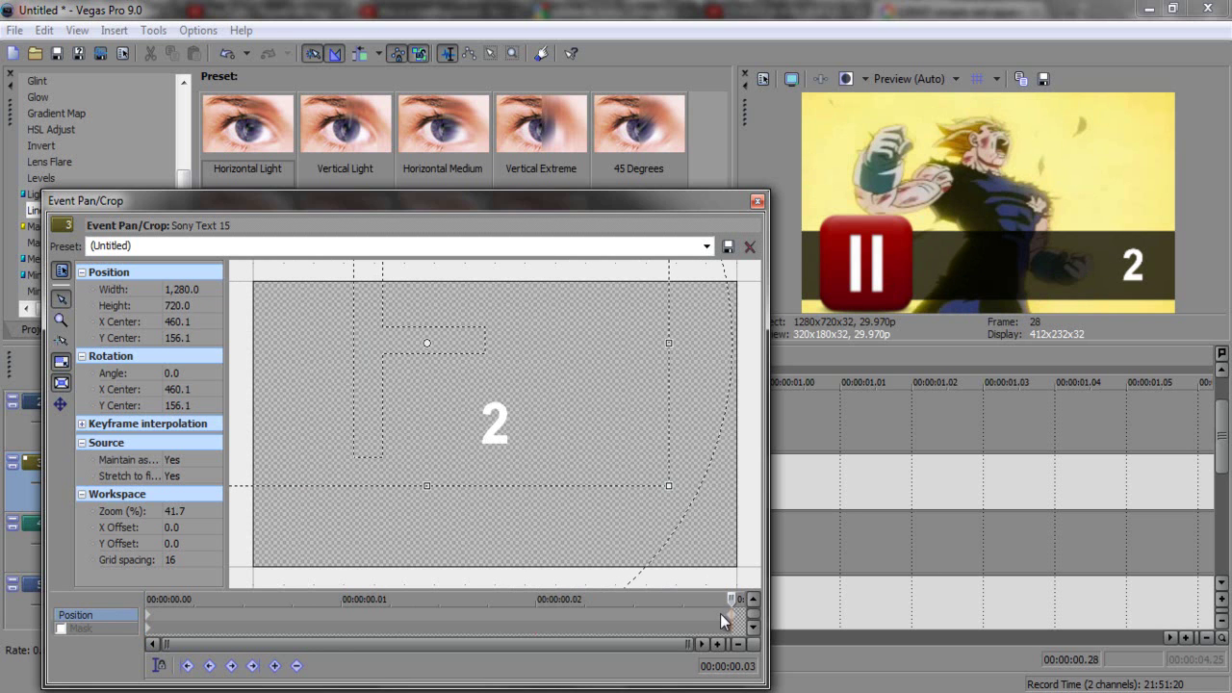
Step: Refine text 2's end position to about X Center 522.5, Y Center 158.5 with the keyframe at 00:00:00.28, and close Event Pan/Crop
drag(732, 615, 579, 631)
click(534, 617)
mouse_move(511, 410)
mouse_down()
mouse_move(545, 407)
mouse_move(534, 410)
mouse_up()
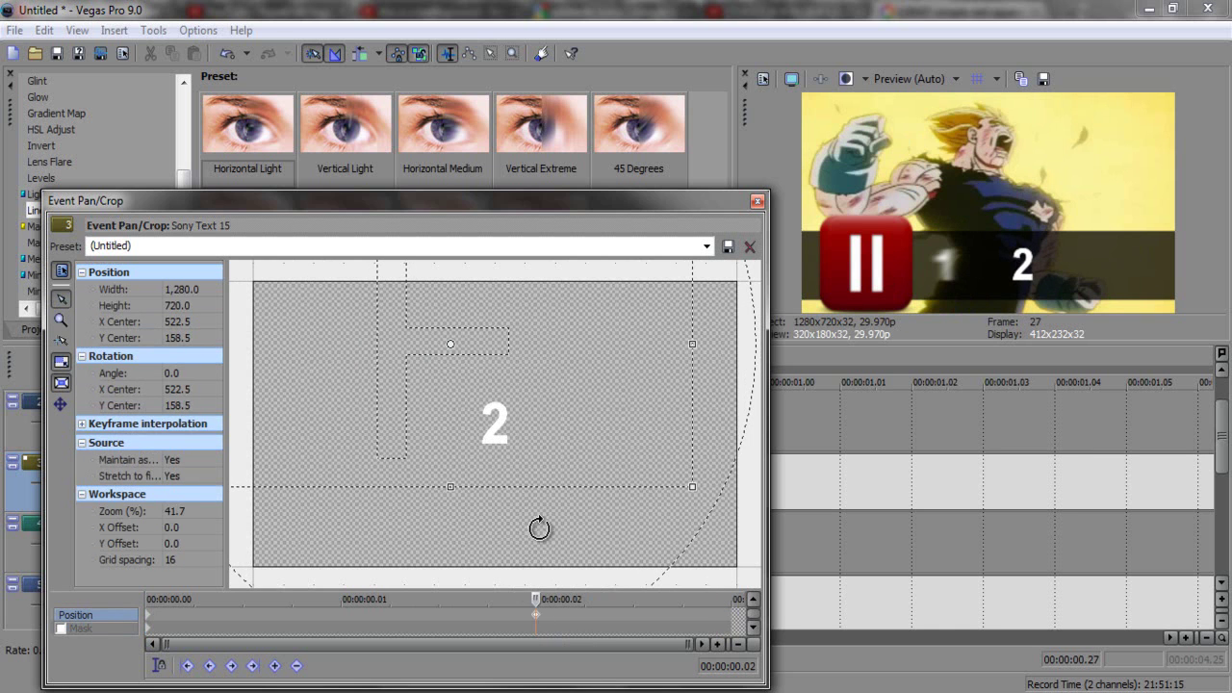
drag(541, 626, 739, 614)
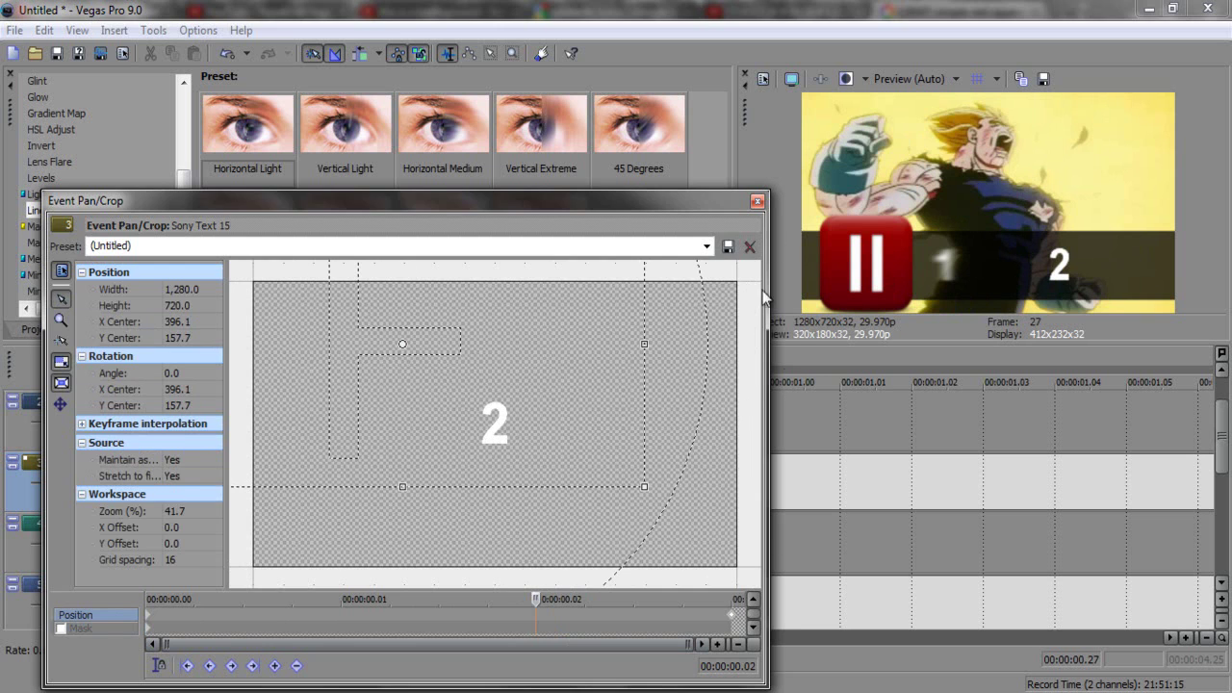
click(757, 201)
Step: Apply the Horizontal Light preset of Linear Blur to the short text 2 piece and shift its blur keyframe to the piece's end
drag(279, 133, 273, 139)
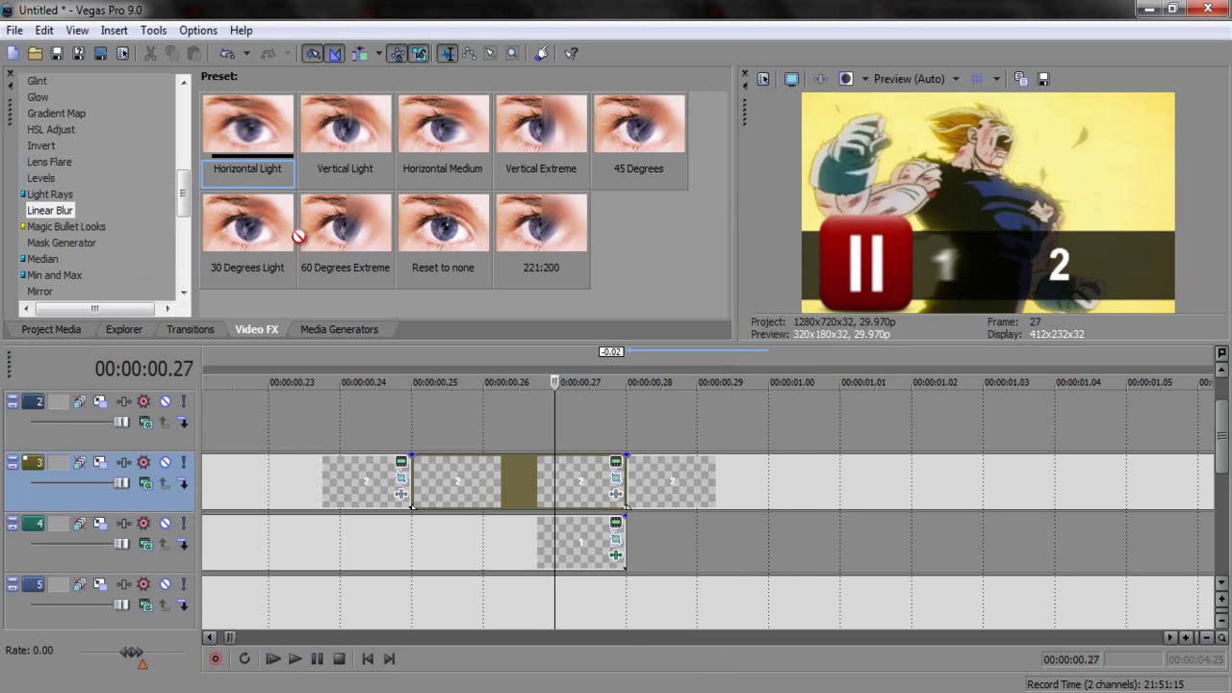
drag(544, 492, 547, 494)
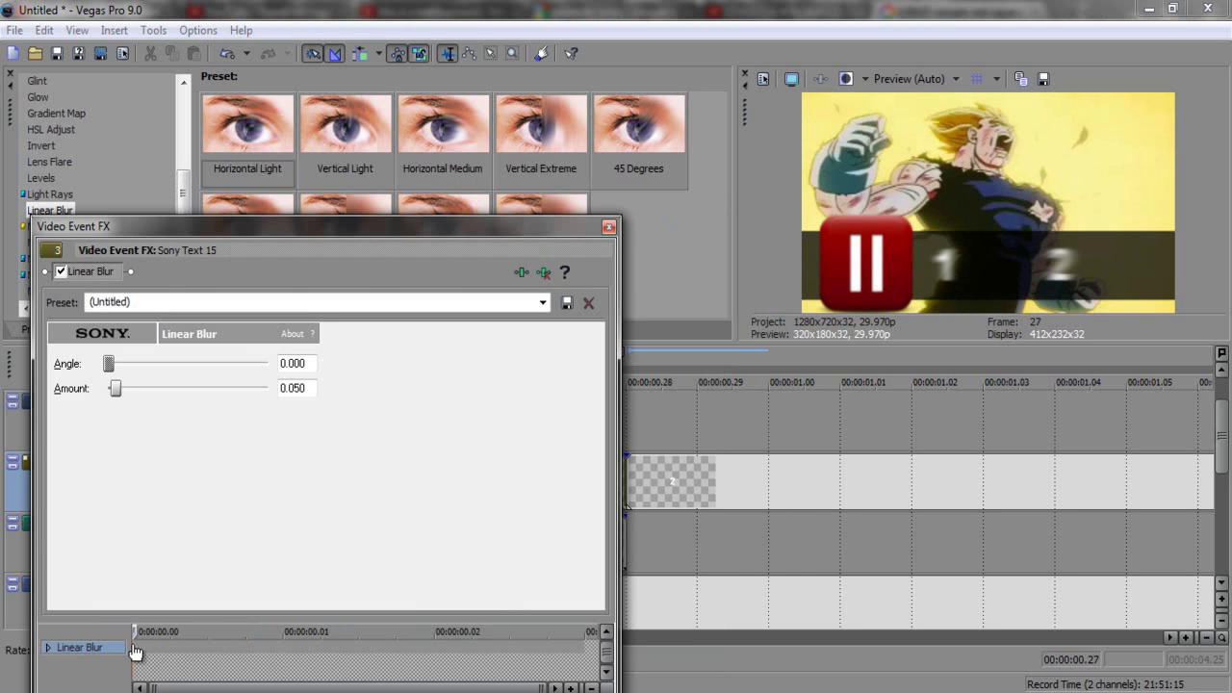
drag(137, 649, 517, 637)
Step: Keyframe the Linear Blur amount at 0.000 at 00:00:00.25, the start of the short text 2 piece, and close the effect settings
key(Right)
key(Left)
key(Left)
key(Left)
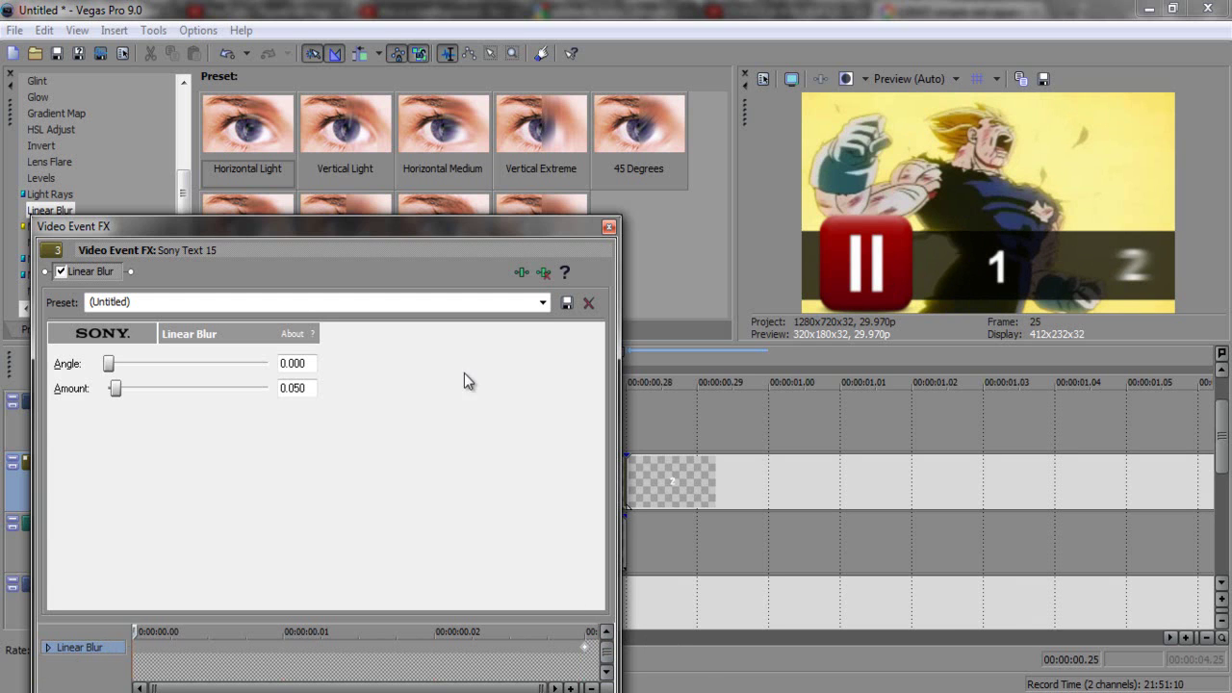
drag(312, 389, 263, 393)
text(0)
key(Return)
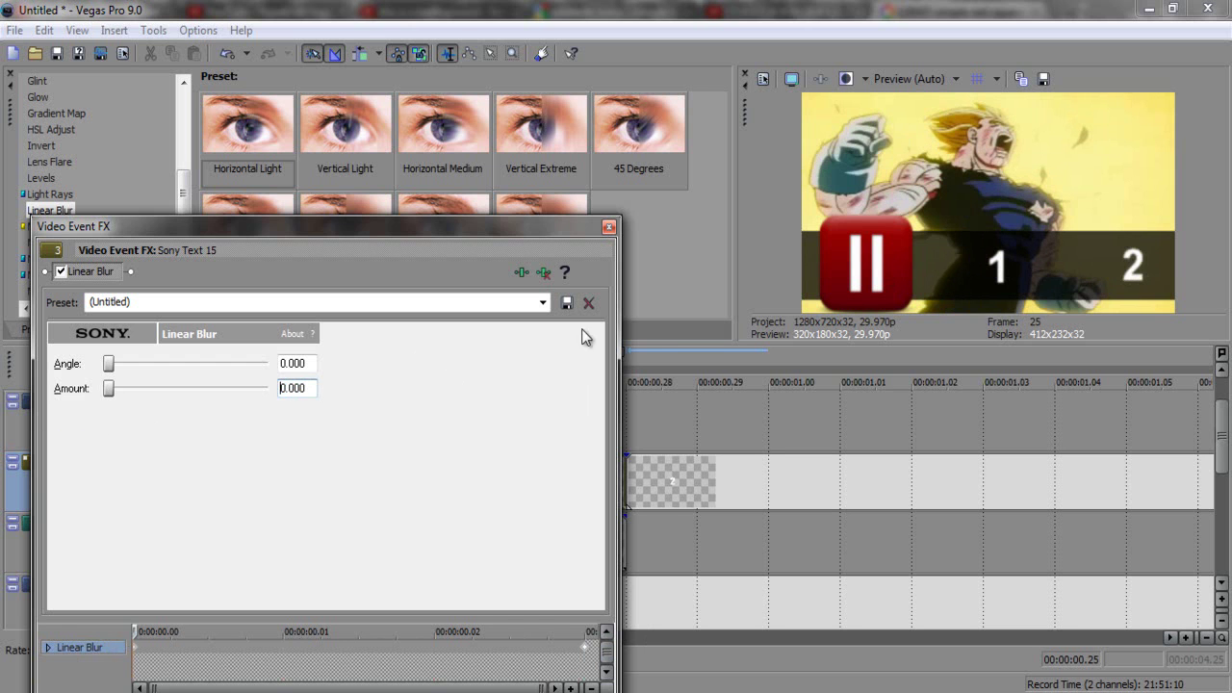
click(607, 231)
Step: In Event Pan/Crop, give the long text 2 piece the short piece's end position, X Center 522.5 and Y Center 158.5
click(616, 489)
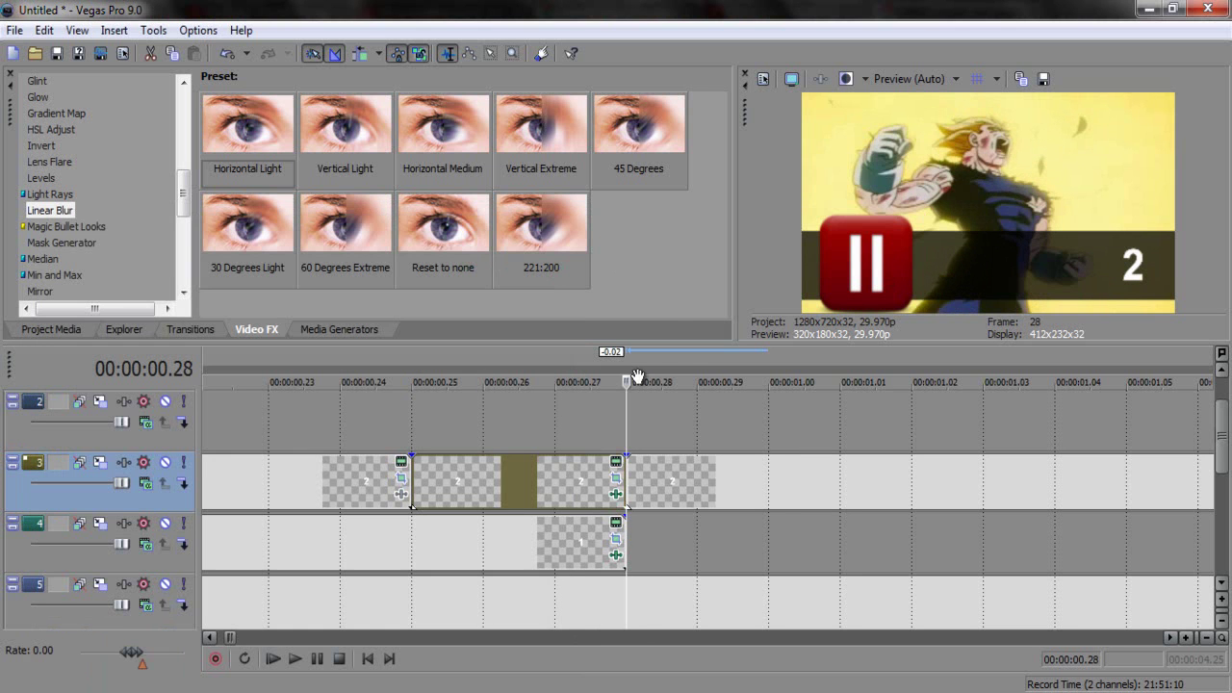
click(616, 480)
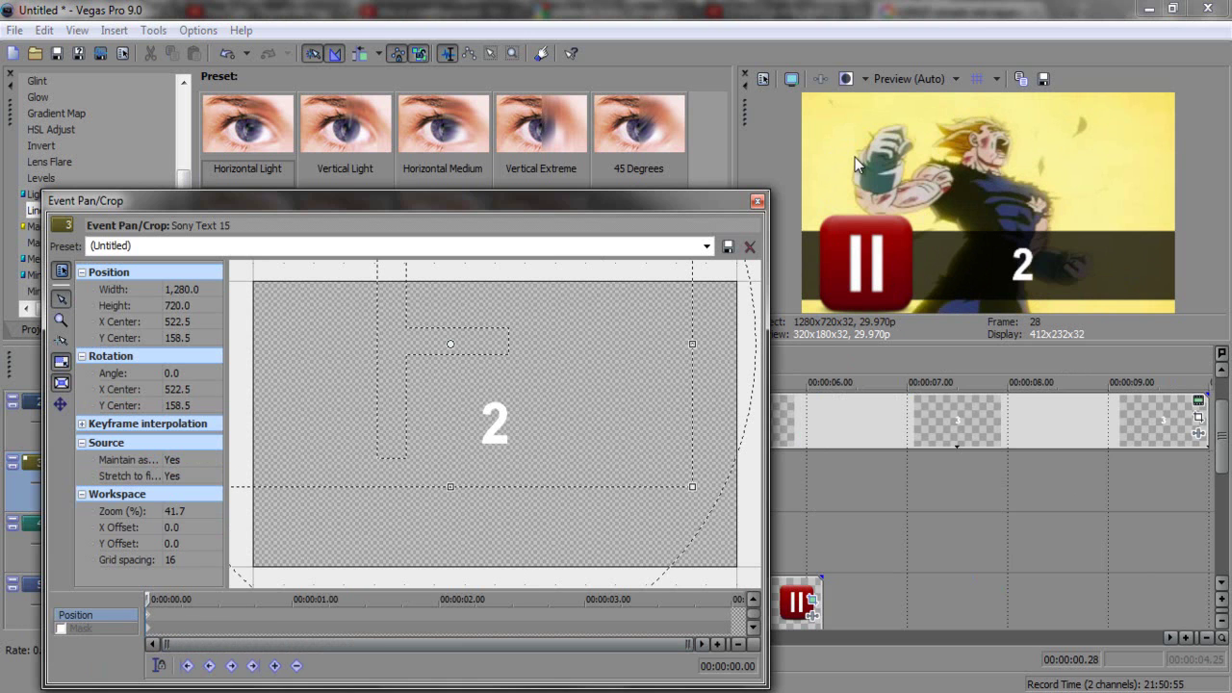
click(756, 202)
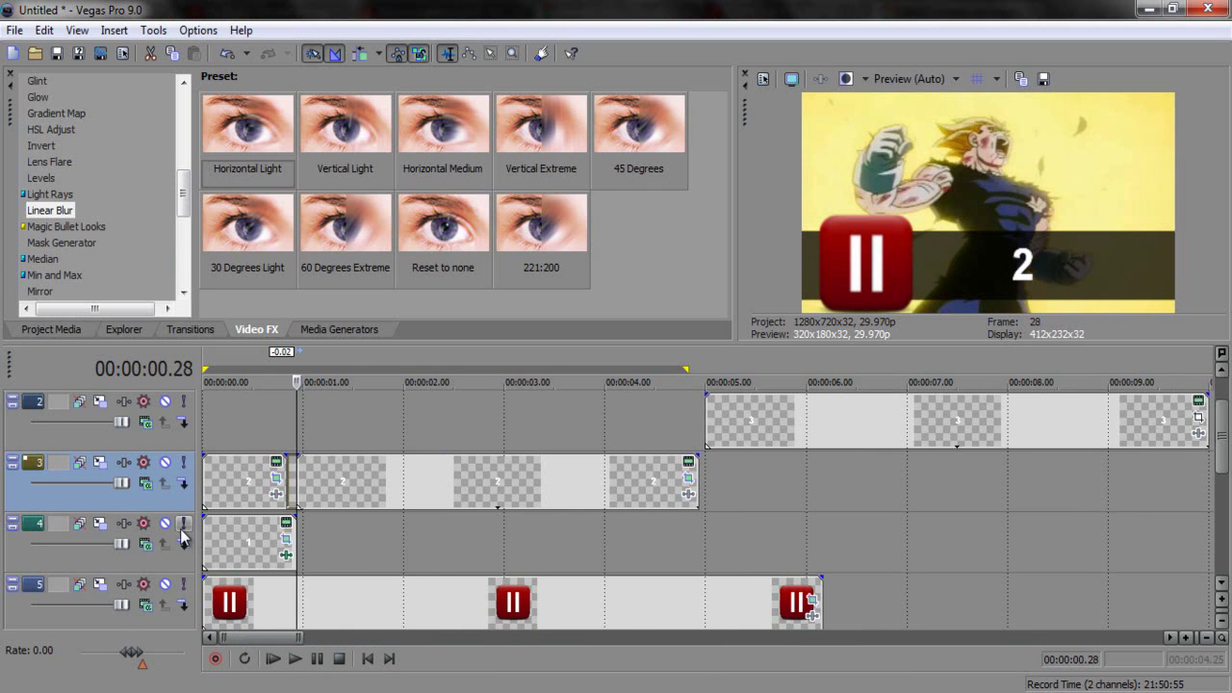
Step: Play the sequence from the start to check how texts 1 and 2 slide
click(183, 537)
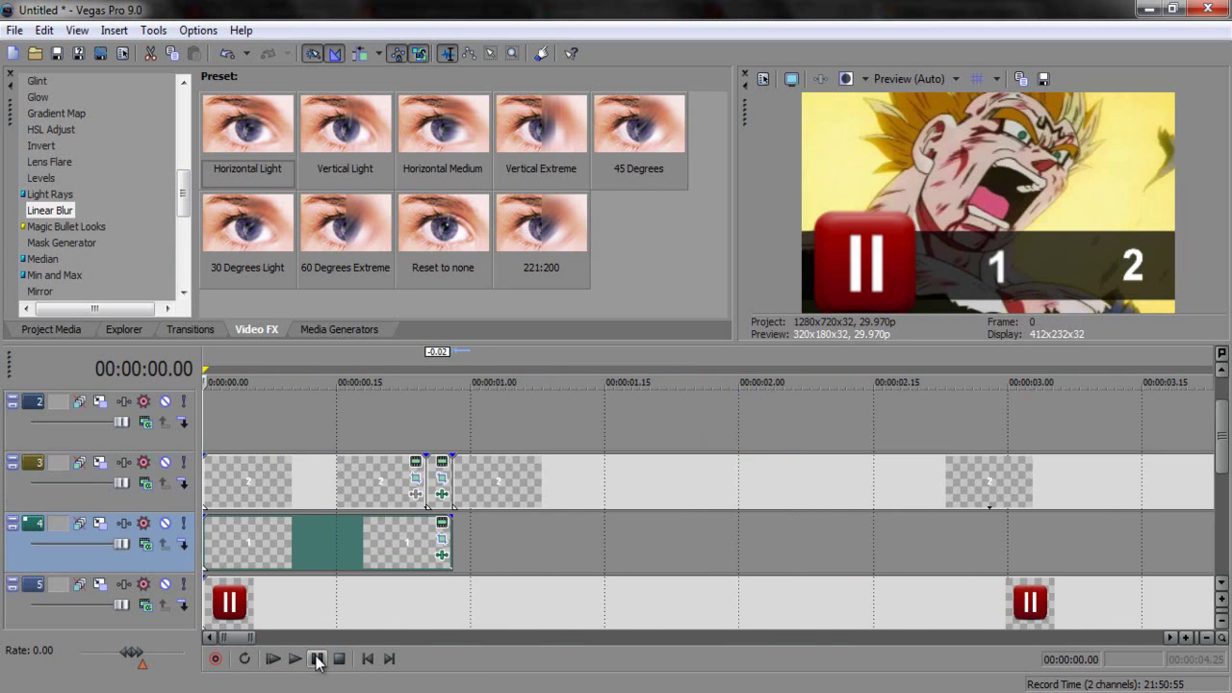
click(294, 658)
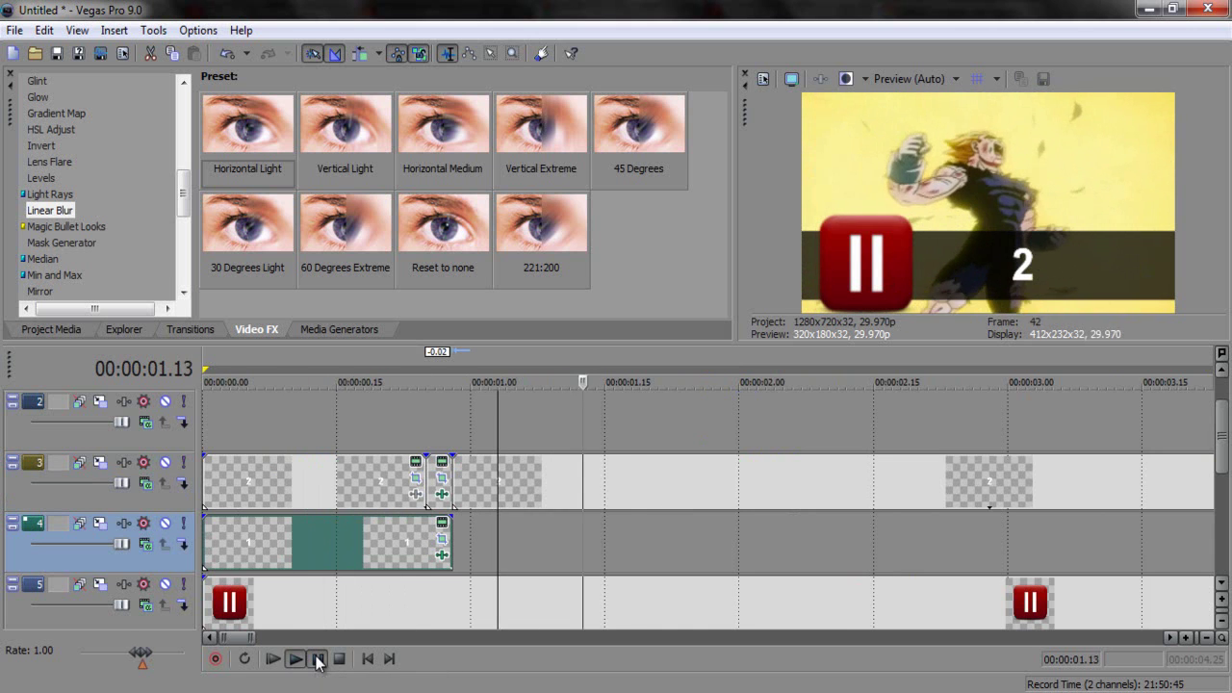
click(318, 658)
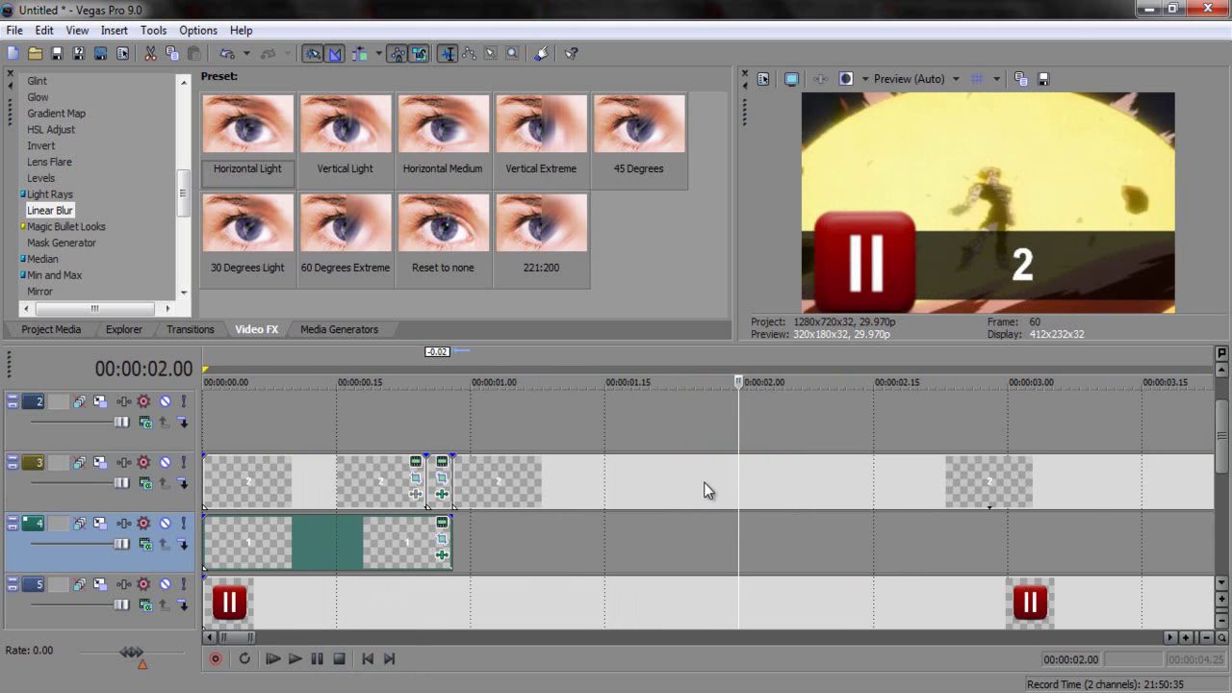
Step: Split the long text 2 piece at 00:00:02.00 and delete the part after it
click(739, 483)
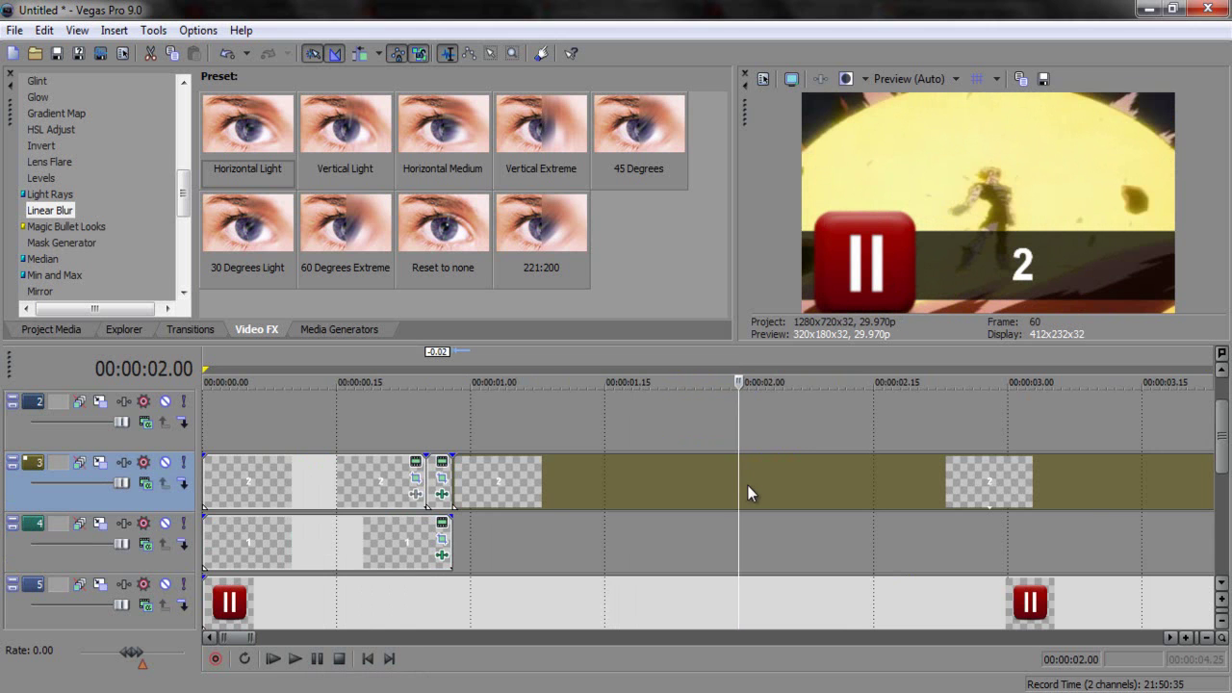
key(ctrl+v)
click(755, 487)
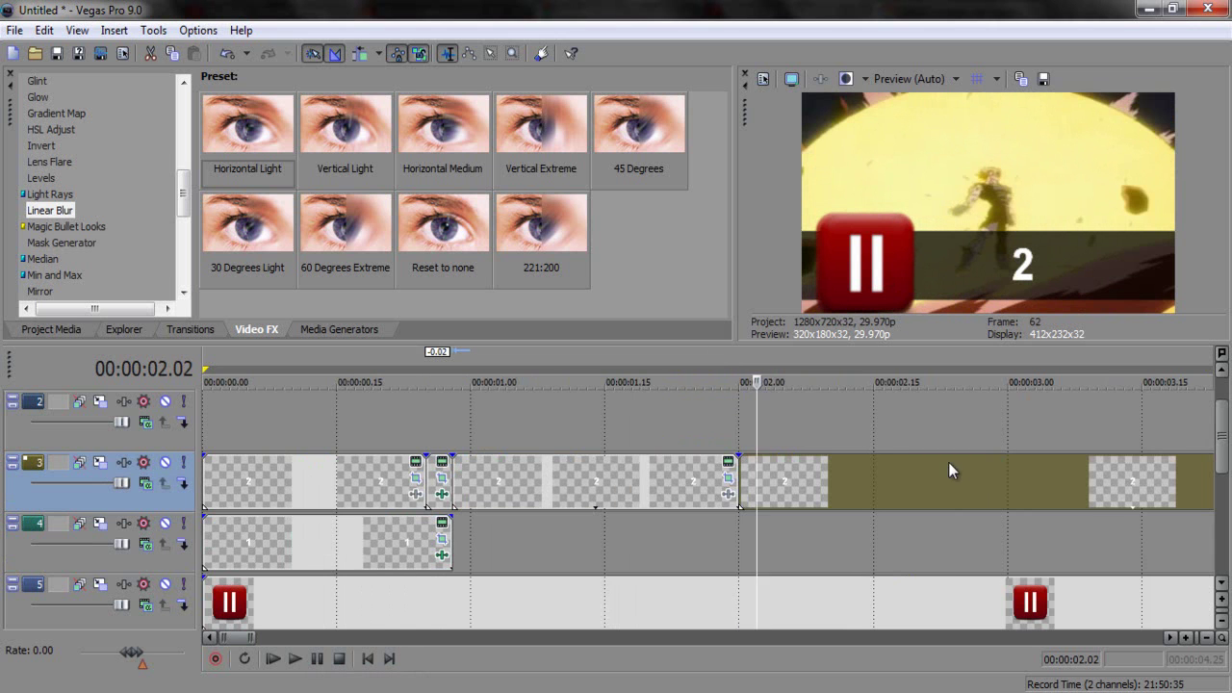
key(Delete)
Step: Move text 3 to track 4 so that it starts directly after text 1 at 00:00:00.28
scroll(948, 464, down, 5)
drag(489, 435, 330, 534)
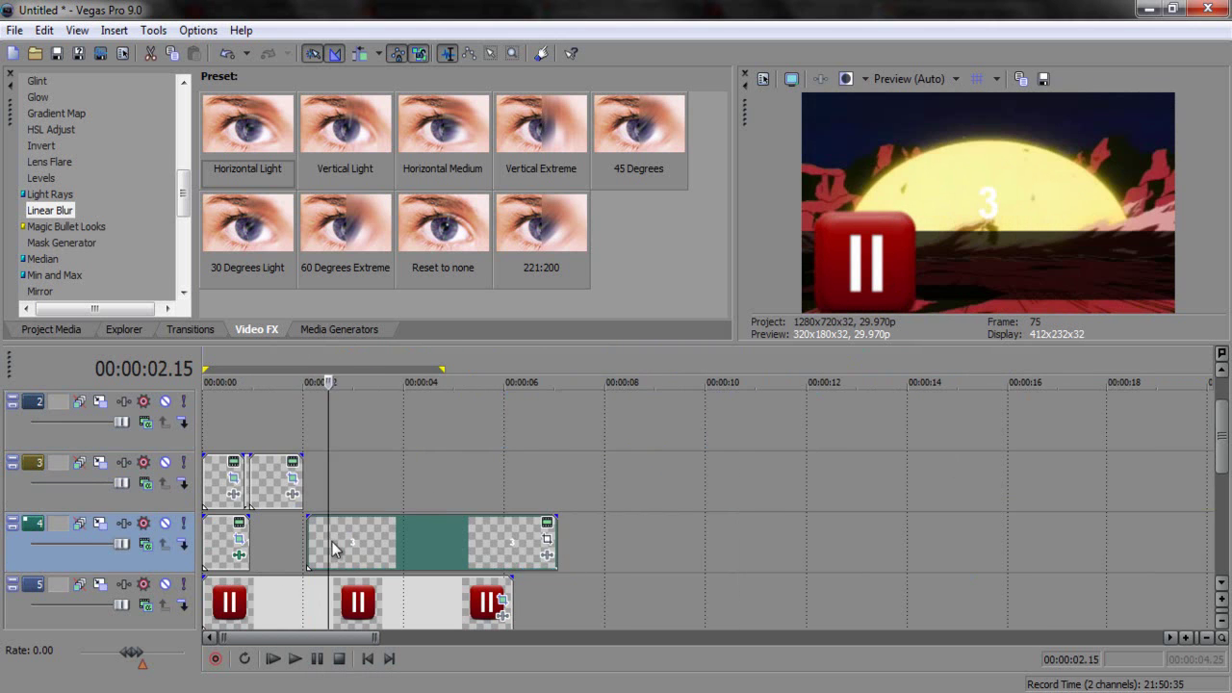
scroll(665, 566, up, 5)
drag(643, 560, 416, 523)
Step: Copy the starting position keyframe of the short text 2 piece in Event Pan/Crop and close it
click(422, 486)
scroll(375, 488, up, 3)
click(569, 477)
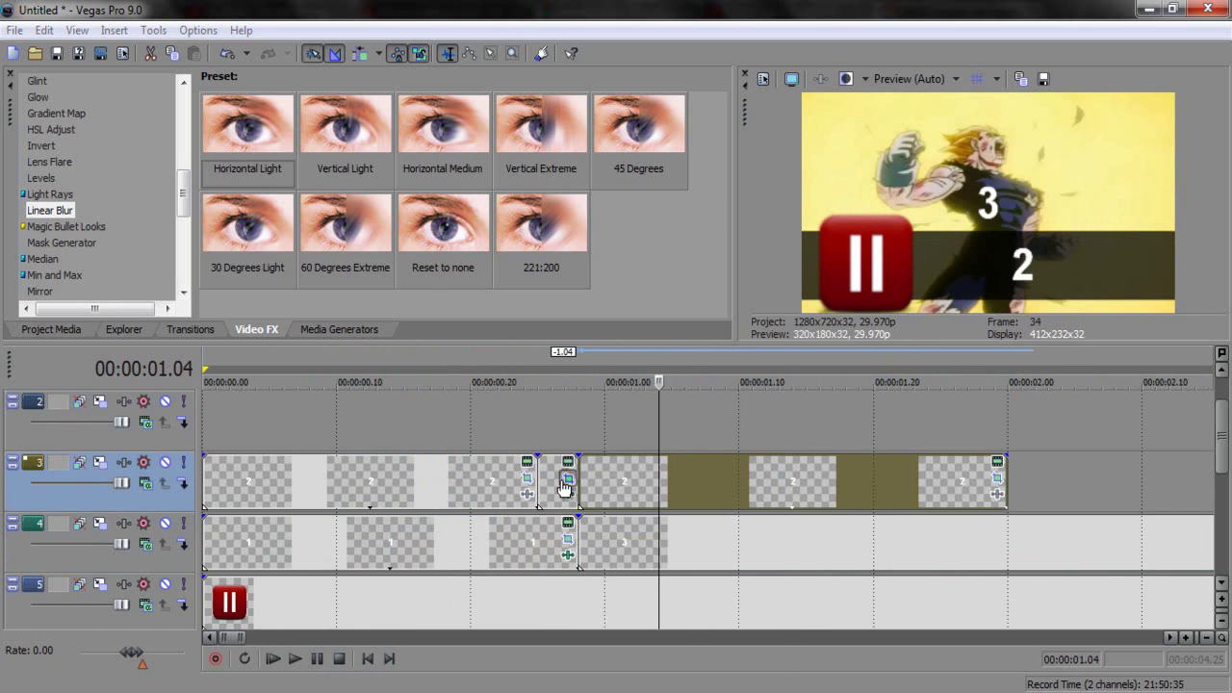
click(152, 624)
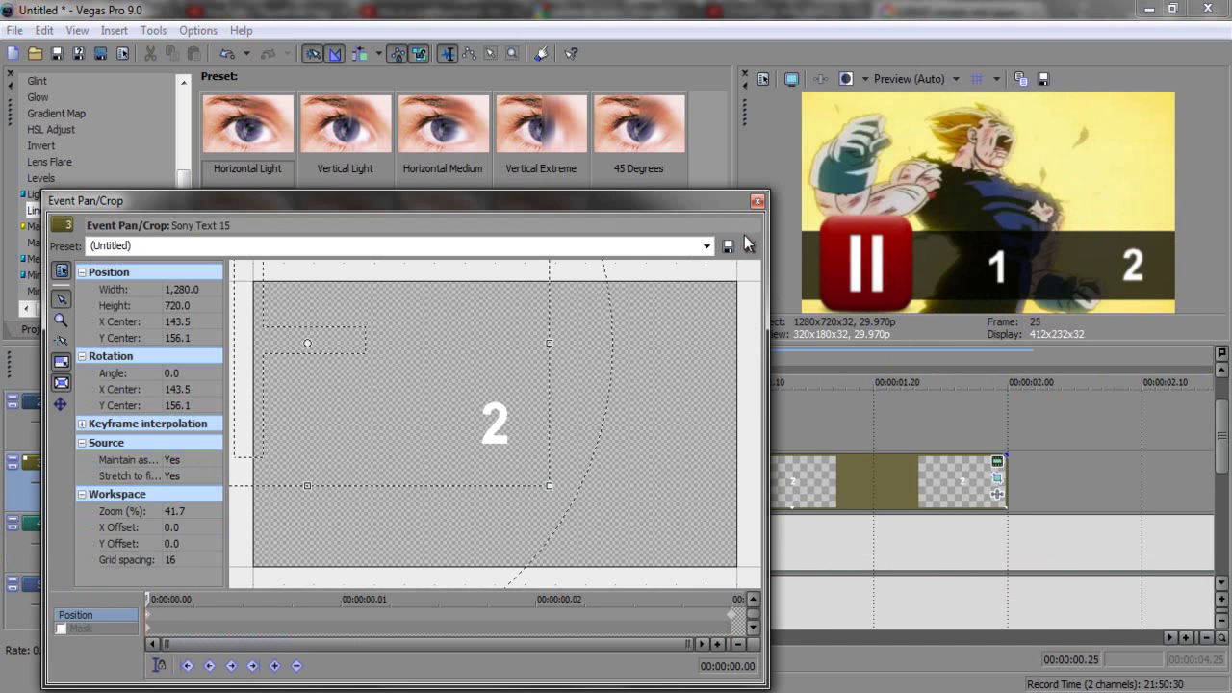
click(757, 201)
Step: Paste the copied position keyframe onto text 3 in Event Pan/Crop, placing it at X Center 143.5, Y Center 156.1
scroll(809, 437, down, 2)
scroll(809, 438, down, 2)
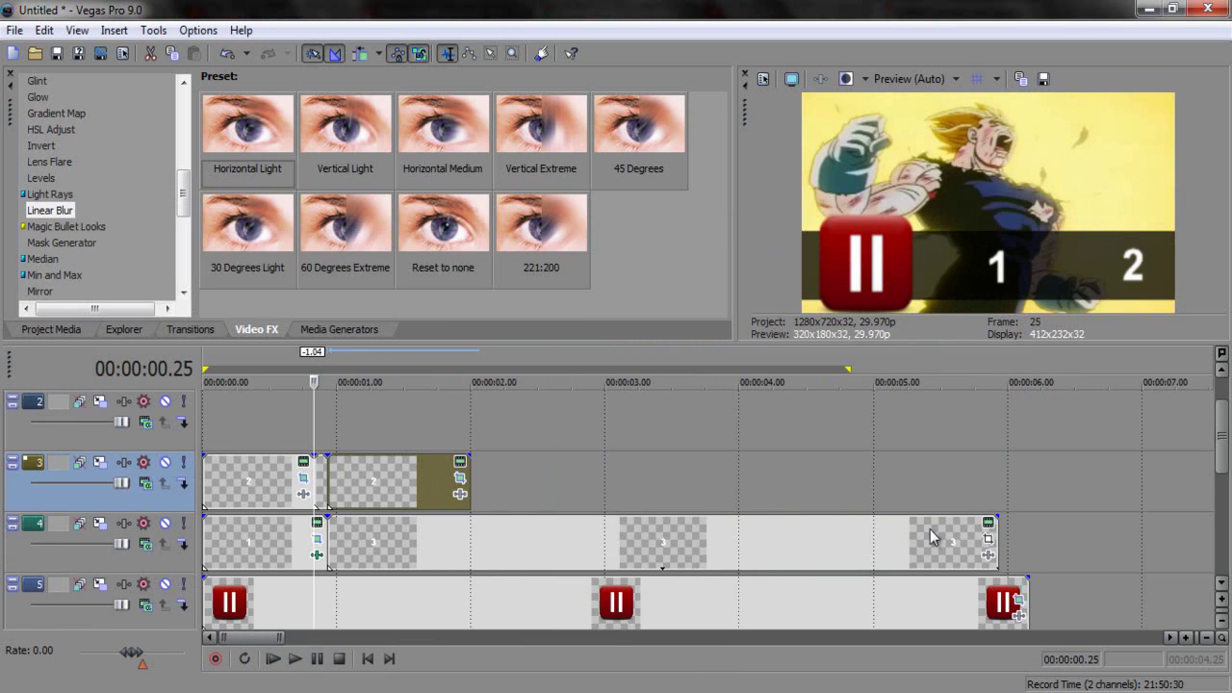
click(987, 539)
click(152, 618)
key(ctrl+v)
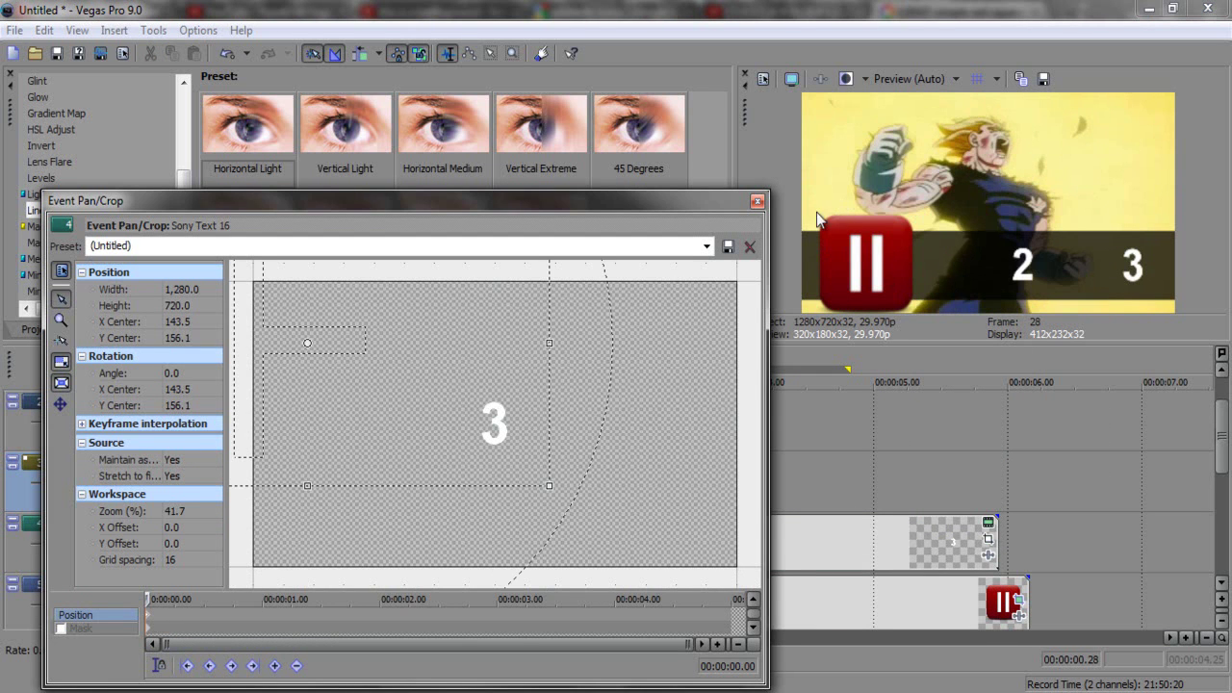
click(757, 200)
Step: Step frame by frame through the transition between 00:00:00.25 and 00:00:00.29 to examine the blurred slide of the texts
scroll(731, 452, up, 5)
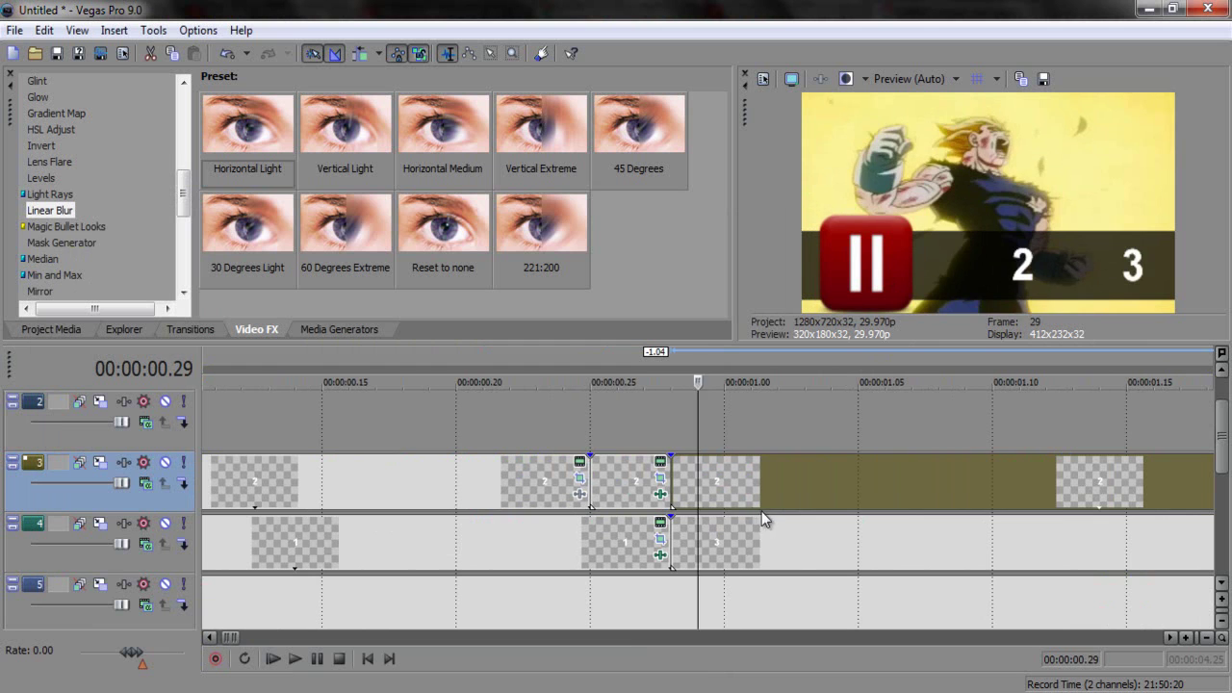
key(Left)
key(Left)
key(Right)
key(Left)
key(Right)
key(Left)
key(Right)
key(Left)
key(Right)
key(Right)
key(Left)
key(Left)
key(Left)
key(Right)
key(Right)
key(Right)
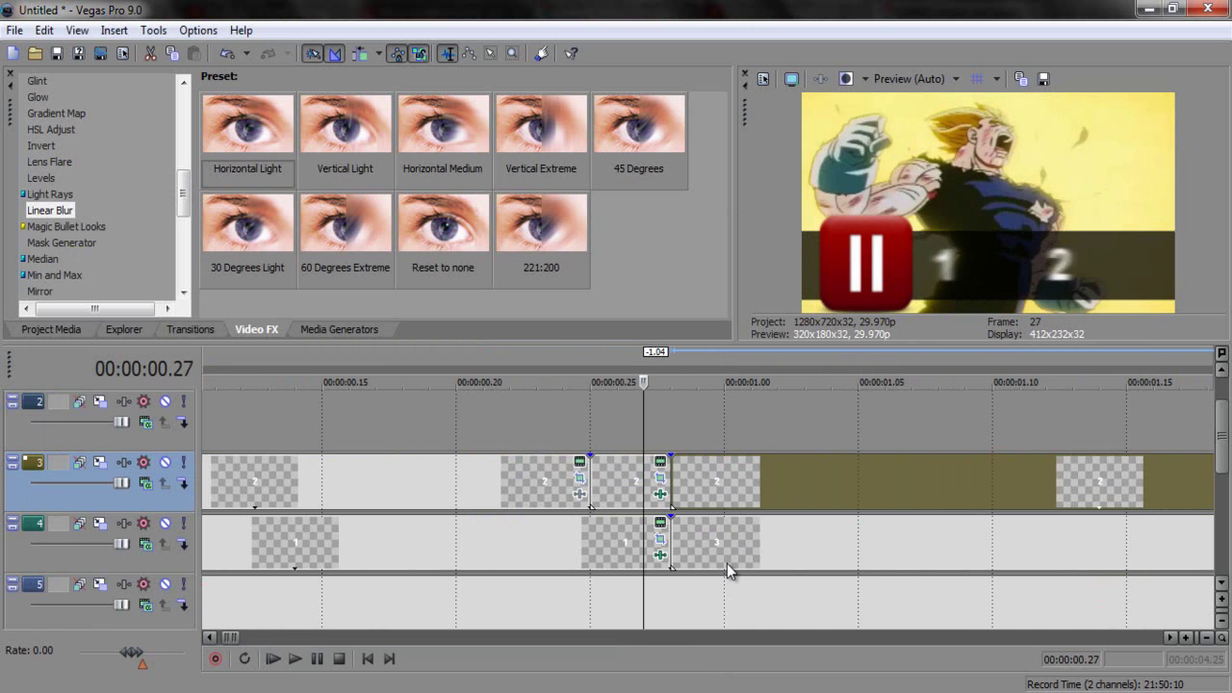
key(Left)
Step: Split text 3 at 00:00:02.00, in line with the end of text 2
scroll(727, 563, down, 2)
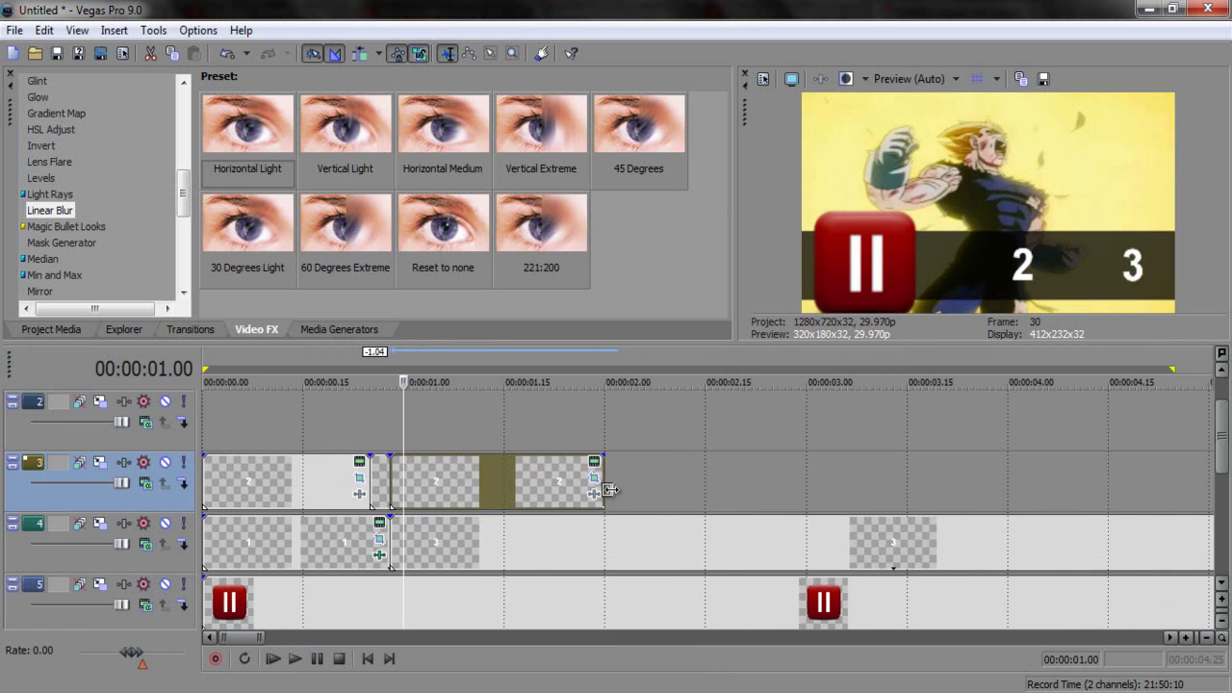
click(602, 501)
click(998, 160)
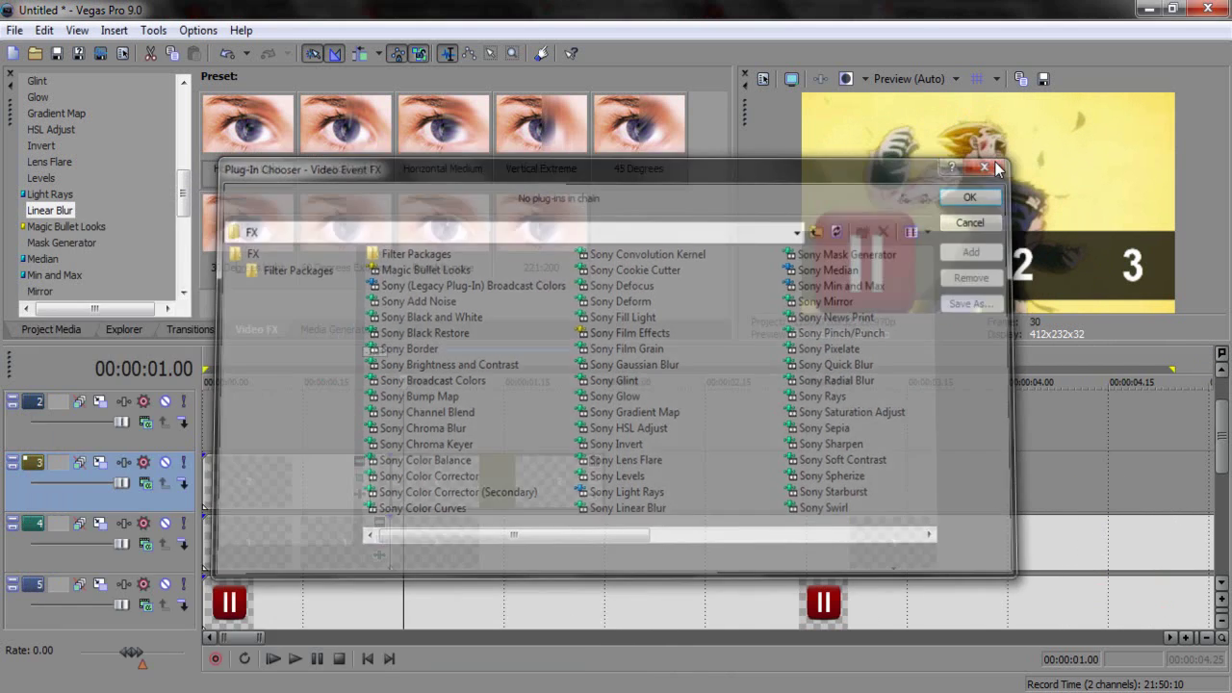
click(602, 539)
key(s)
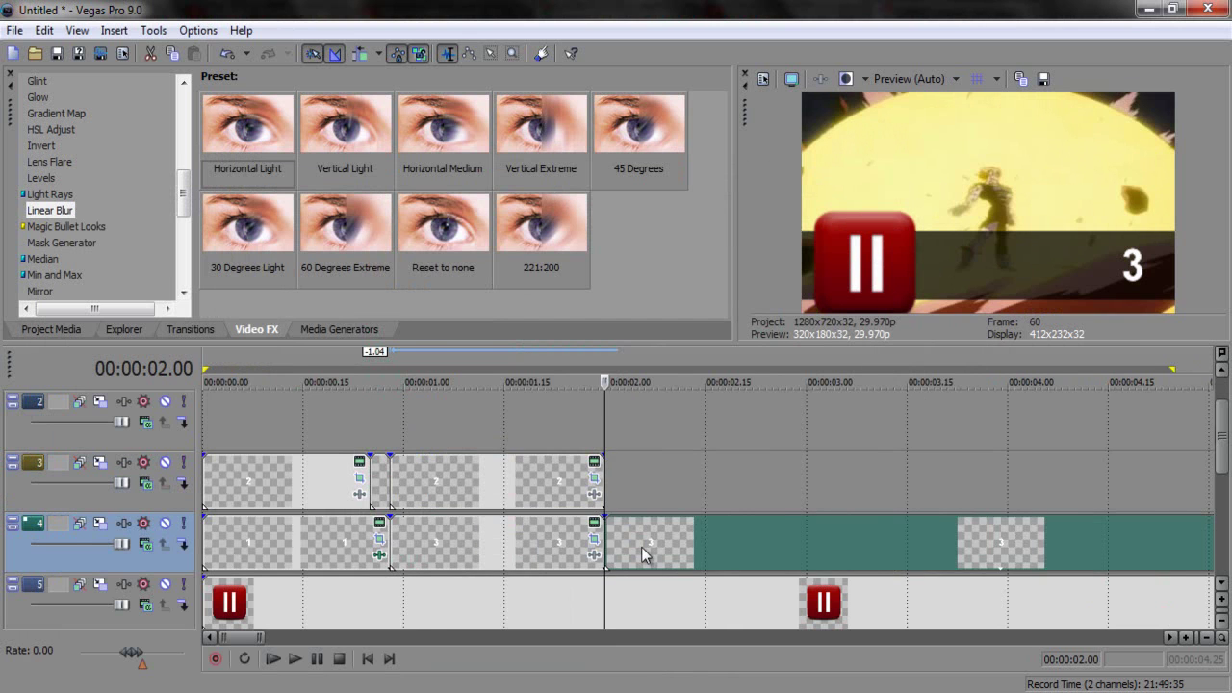
Step: Split the last text 2 piece at 00:00:01.25, five frames before its end
scroll(638, 541, up, 4)
click(696, 437)
key(Left)
key(Left)
key(Left)
key(Left)
key(Left)
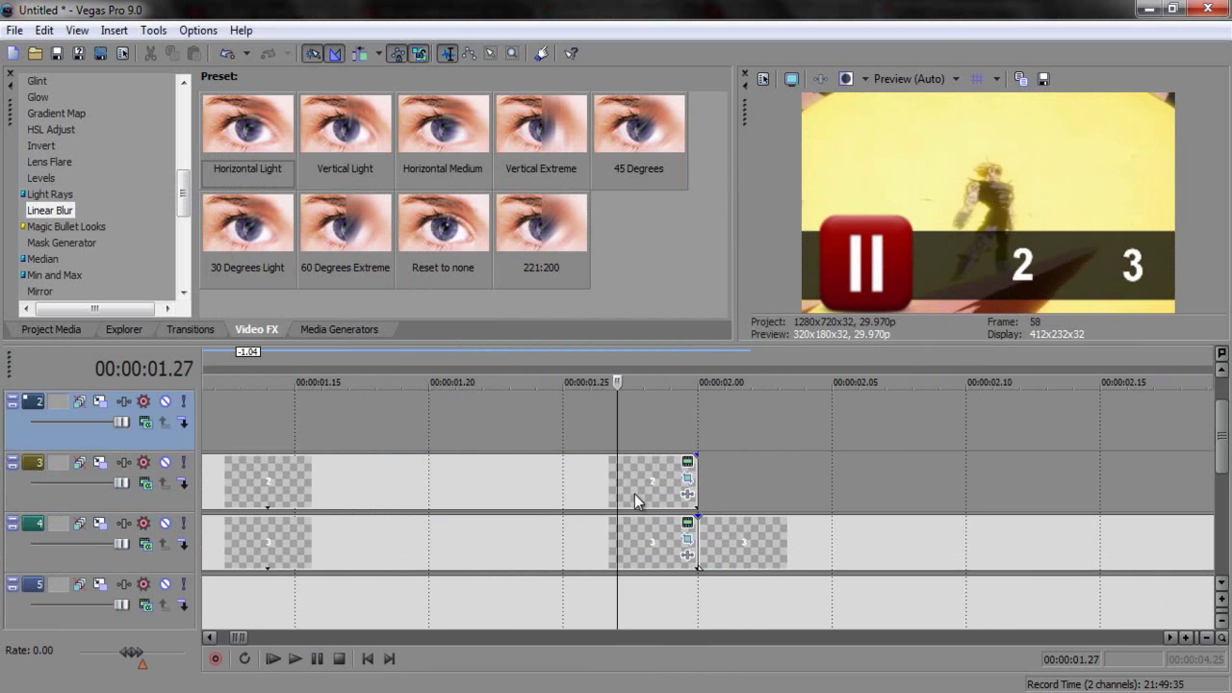
click(561, 486)
key(s)
scroll(720, 484, down, 1)
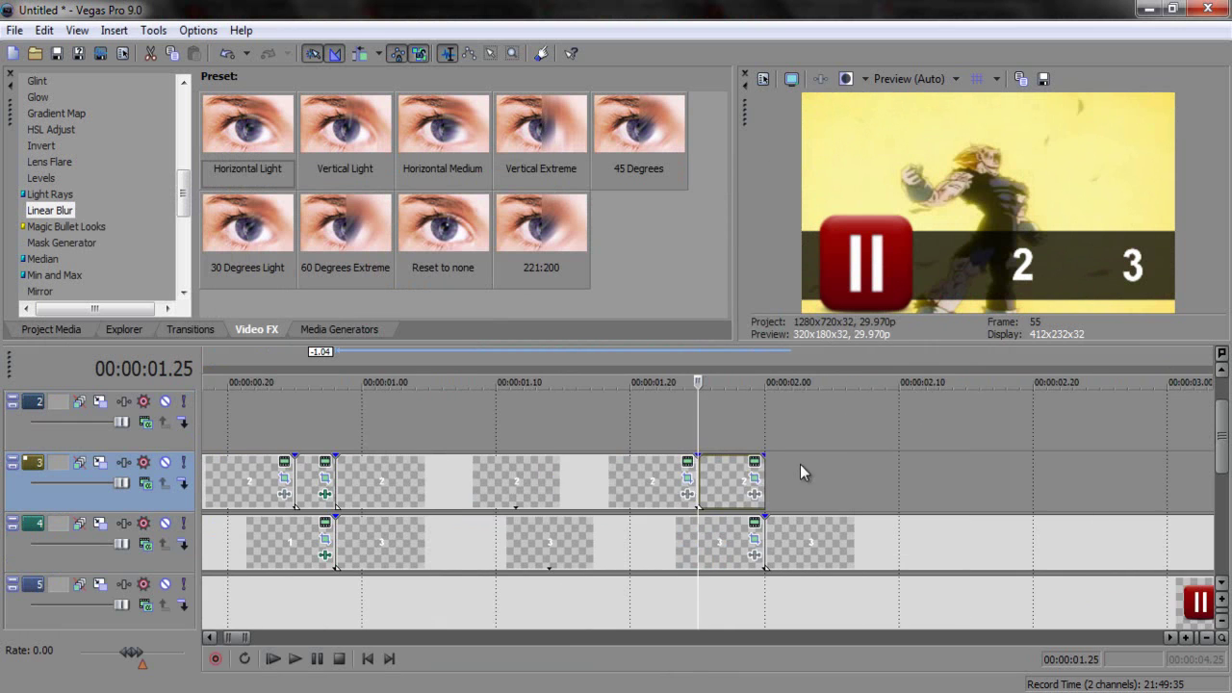
Step: Split text 1 at 00:00:00.25 and copy the resulting short piece
scroll(703, 492, down, 2)
click(320, 477)
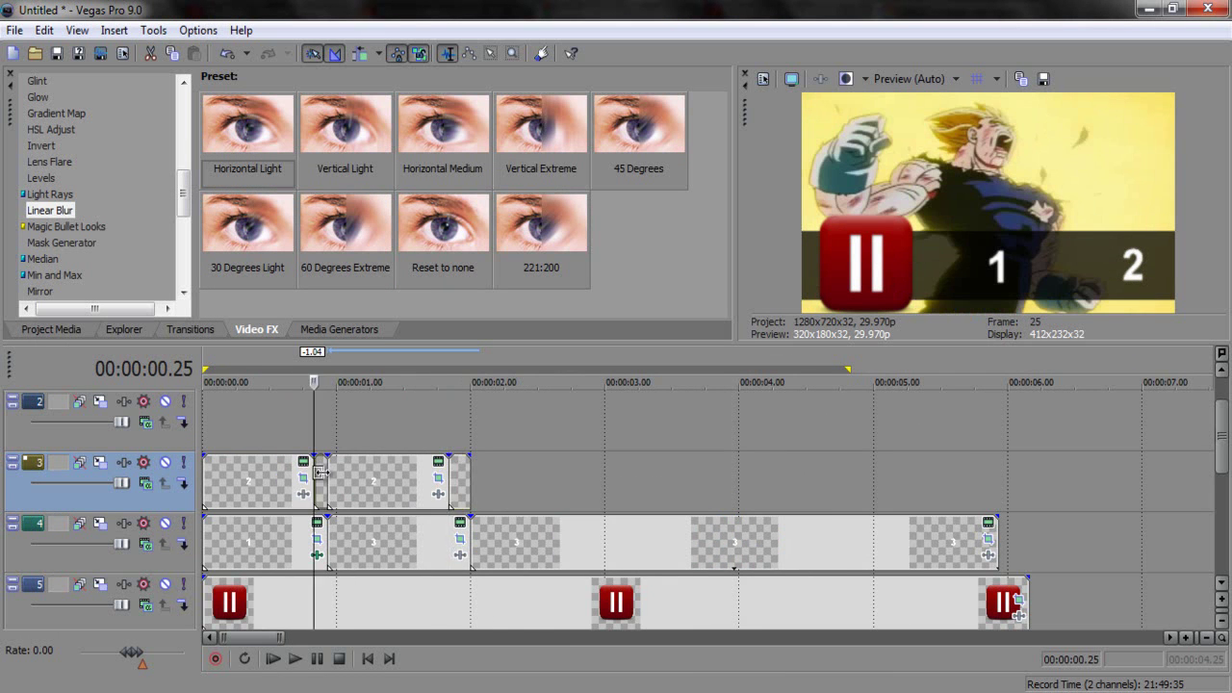
scroll(337, 474, up, 3)
click(723, 553)
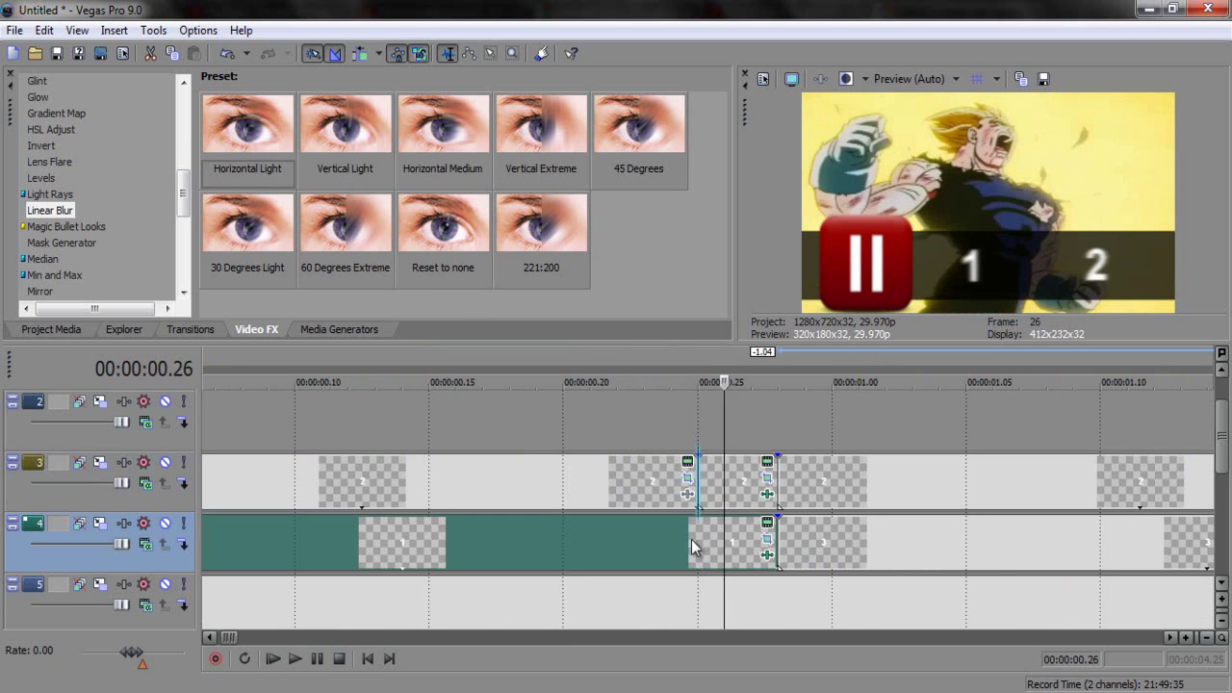
click(697, 546)
key(s)
right_click(714, 543)
click(780, 300)
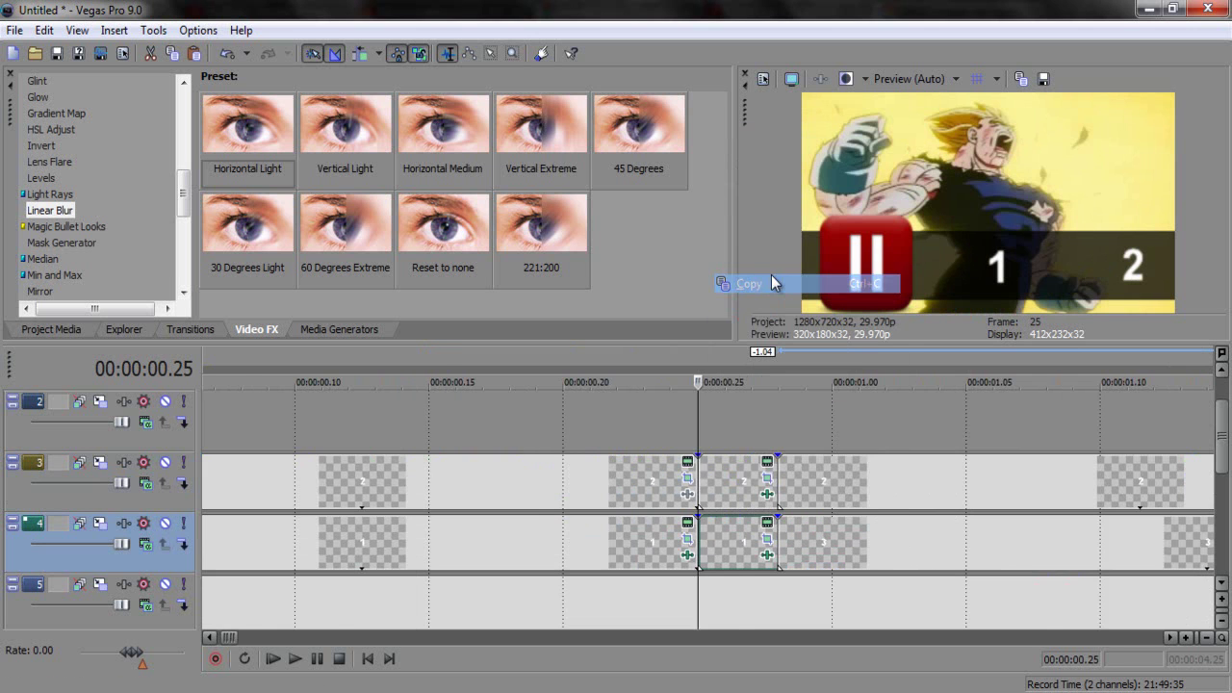
Step: Paste the copied event attributes onto the short text 2 piece starting at 00:00:01.25
scroll(926, 460, down, 3)
click(701, 495)
right_click(700, 496)
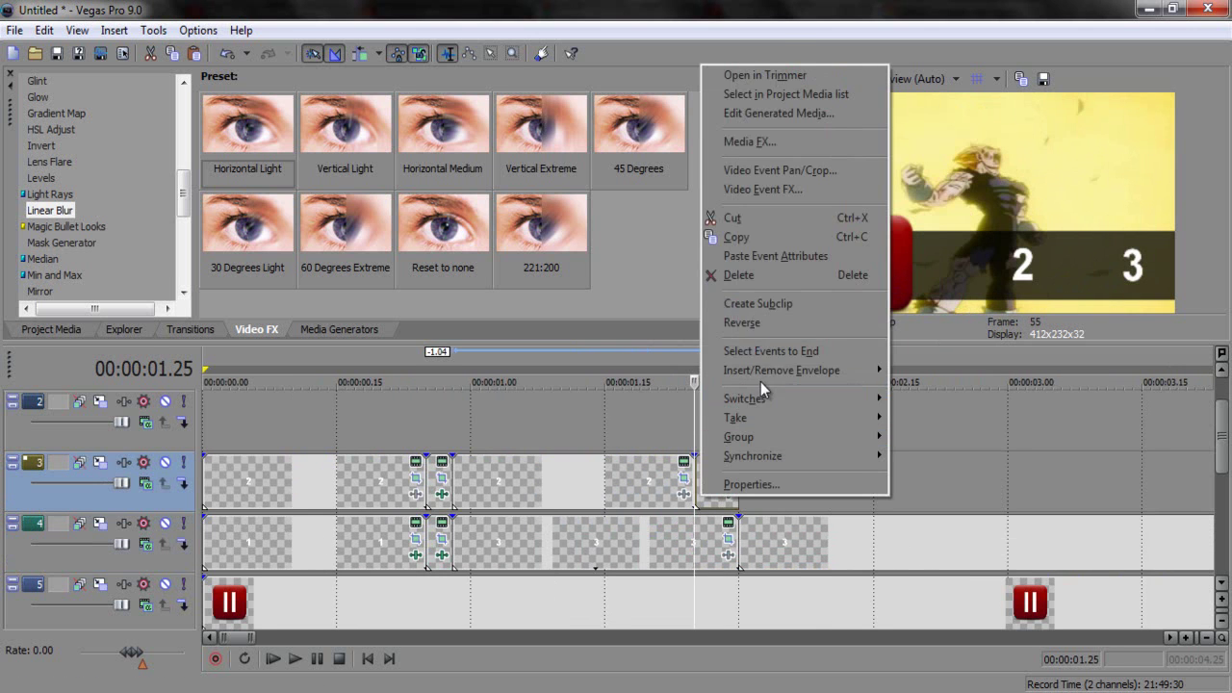
click(761, 256)
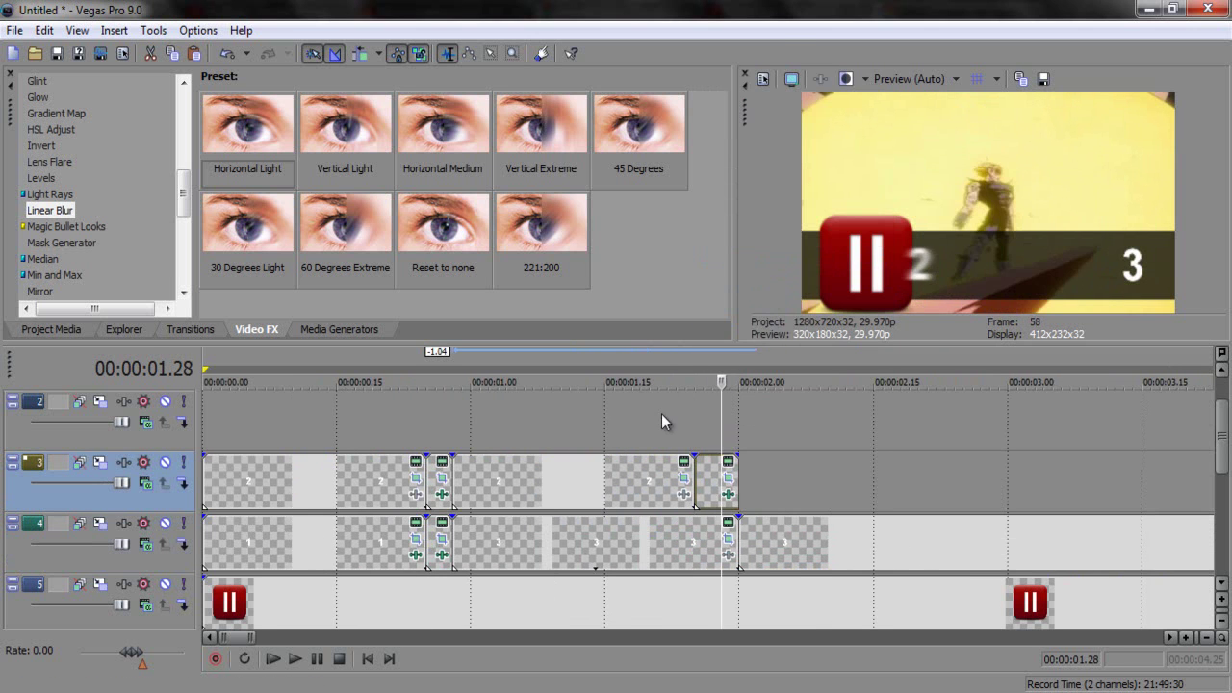
Step: Trim the end of the last short text 2 piece back to 00:00:01.27
key(Left)
scroll(778, 462, up, 2)
key(Left)
key(Left)
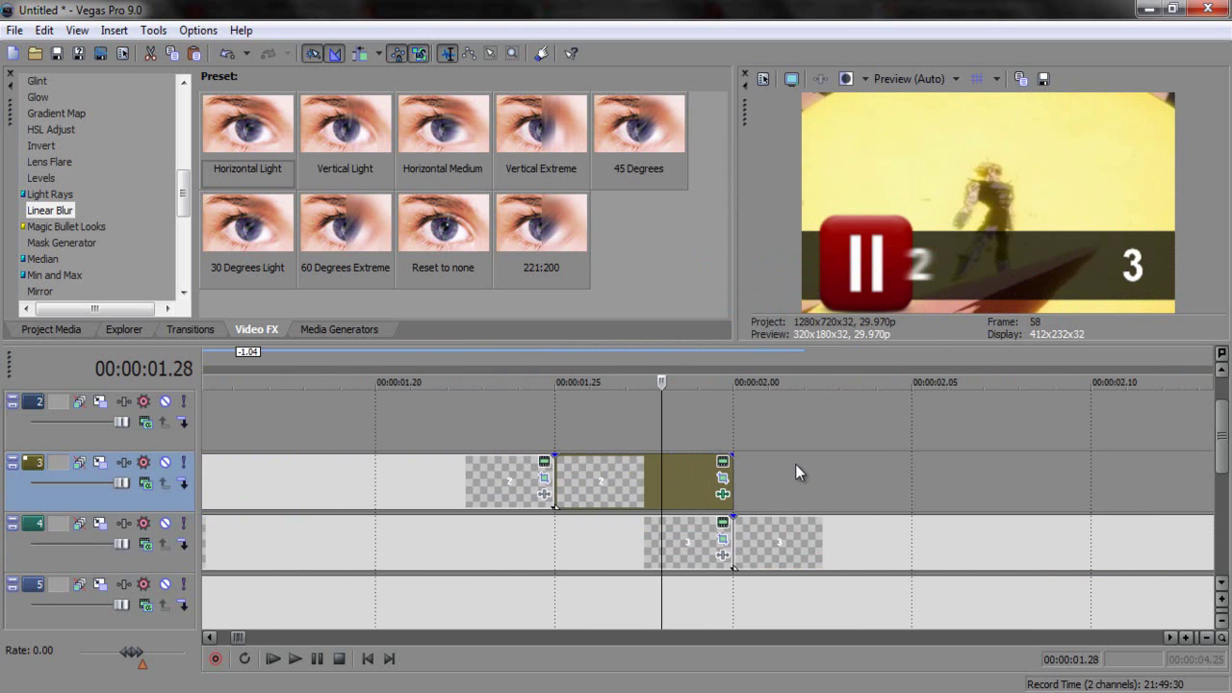
drag(732, 481, 625, 481)
Step: Split text 3 at 00:00:01.25, in line with the start of the last short text 2 piece
click(556, 557)
key(Right)
key(Right)
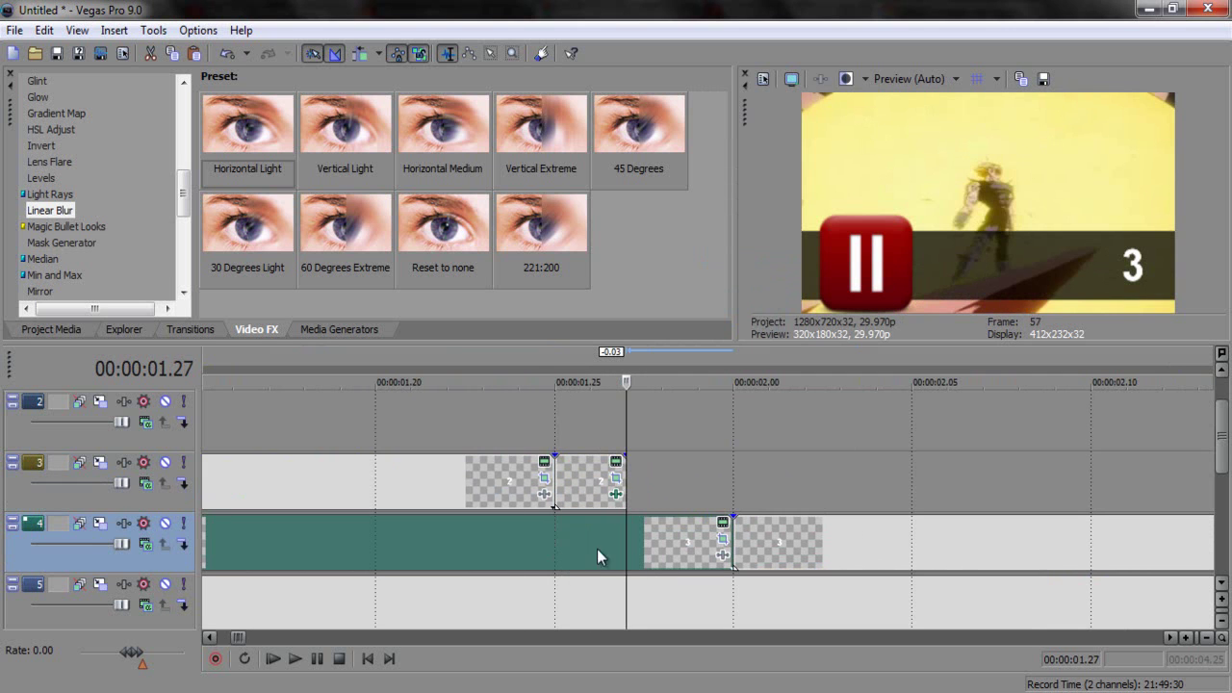
click(551, 538)
key(s)
click(579, 543)
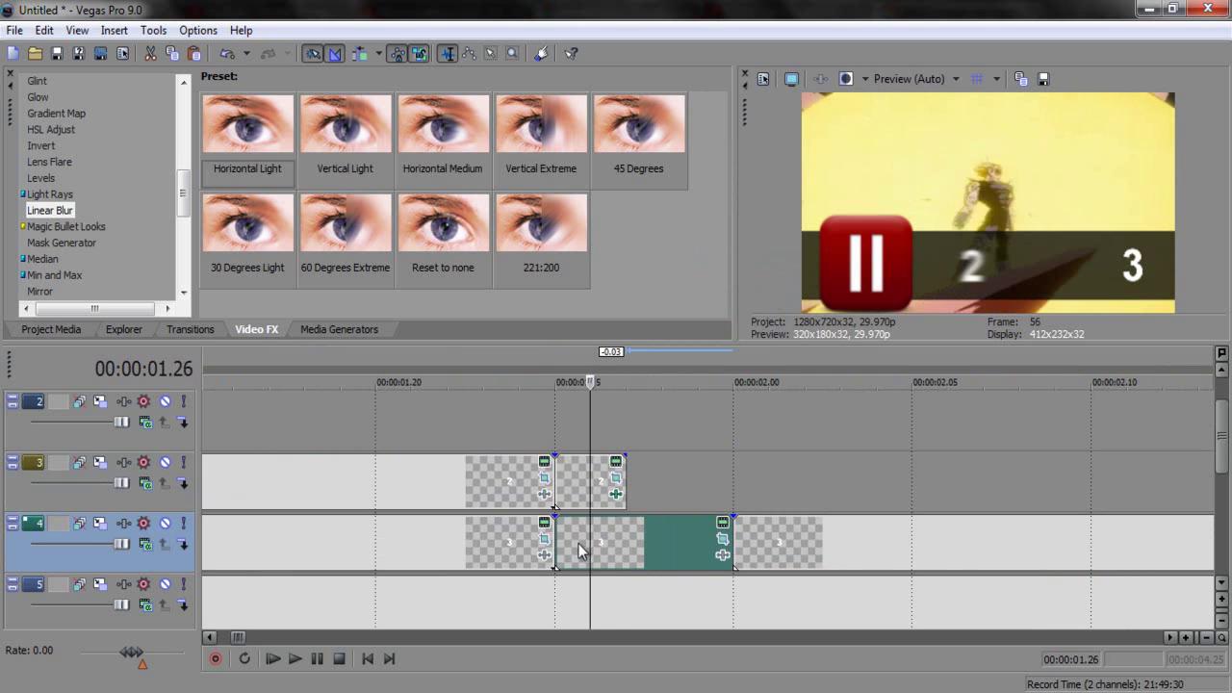
Step: Copy the short text 2 piece at 00:00:00.25 and paste its event attributes onto the text 3 piece starting at 00:00:01.25
scroll(404, 498, down, 4)
scroll(437, 521, up, 3)
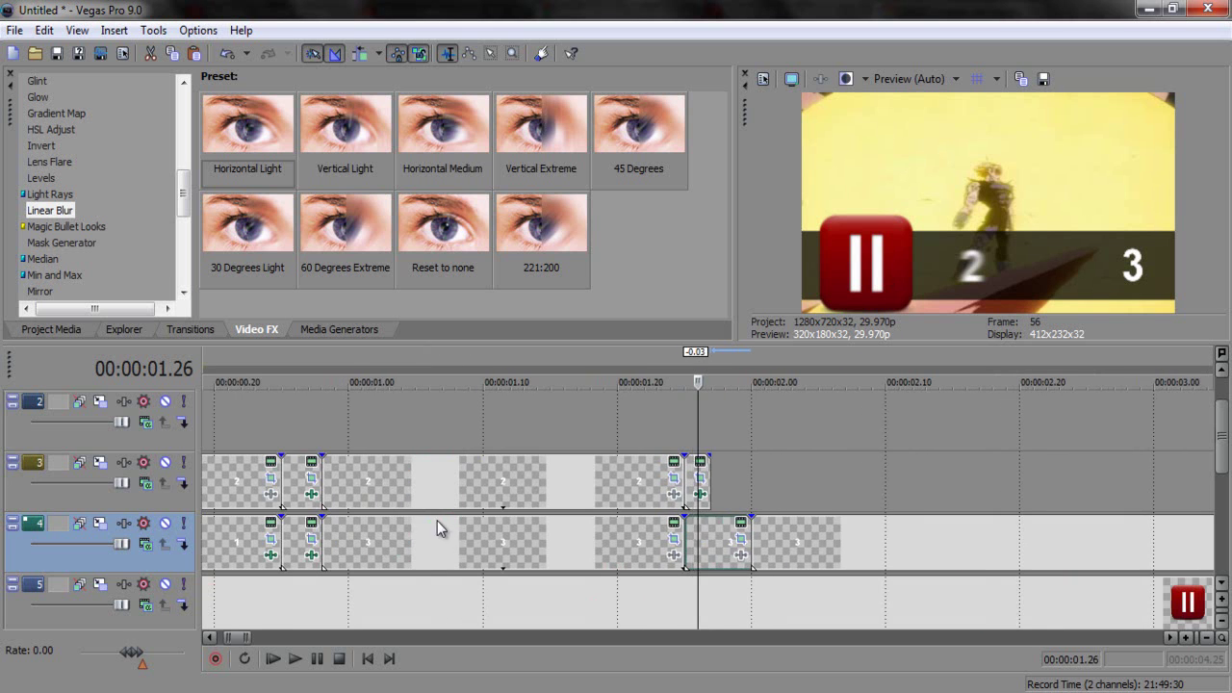
right_click(294, 496)
click(360, 231)
scroll(769, 569, up, 3)
right_click(767, 556)
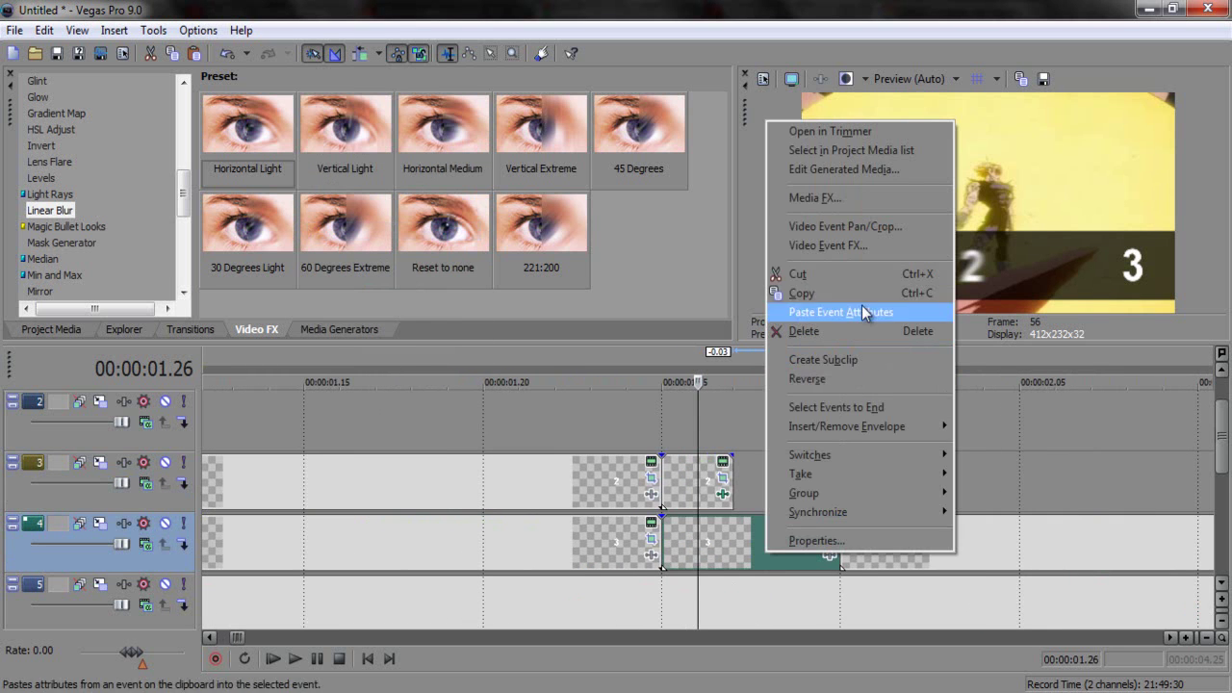
click(857, 312)
key(Right)
click(652, 555)
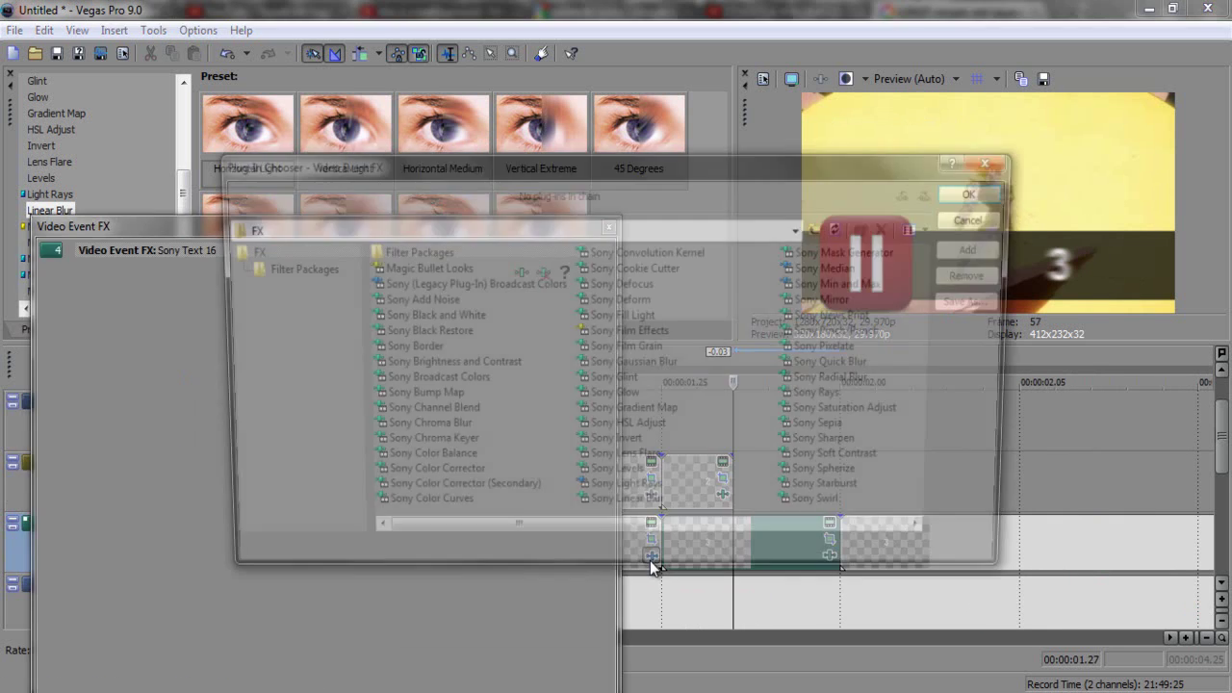
Step: Trim the short text 3 piece's end back to 00:00:01.27 and move the remaining text 3 event up against it
click(997, 158)
click(623, 566)
key(Right)
key(Right)
key(Right)
key(Right)
key(Left)
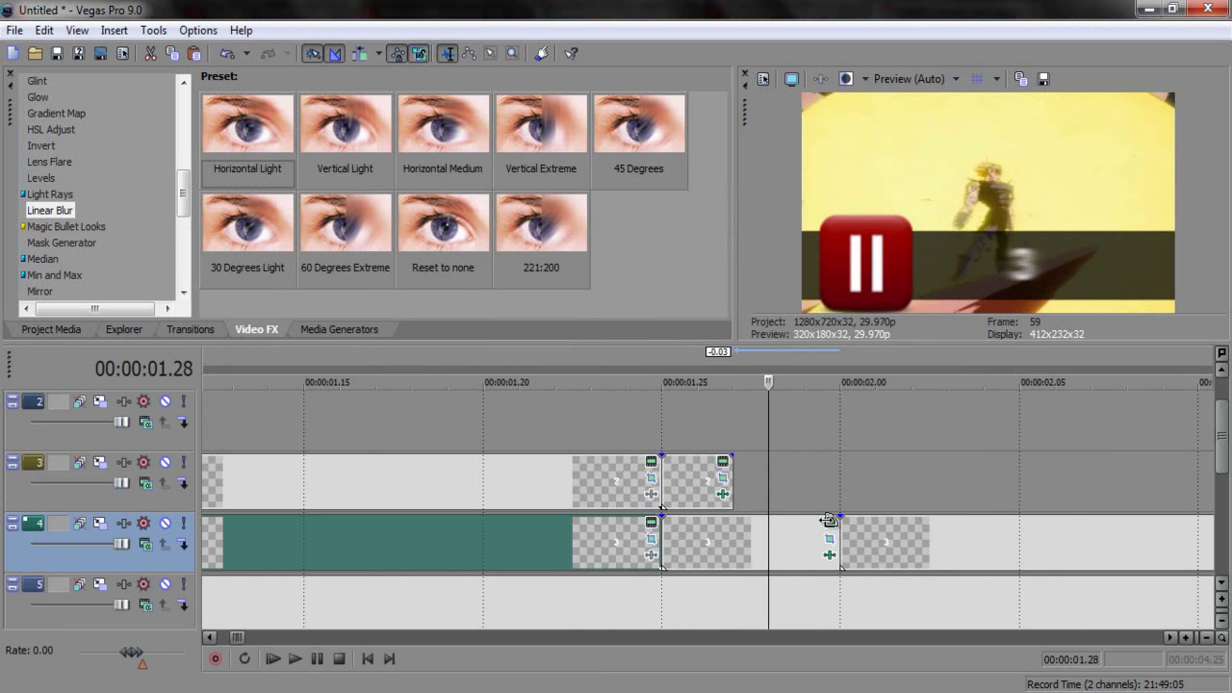
key(Left)
drag(836, 547, 738, 550)
click(874, 532)
drag(874, 531, 765, 539)
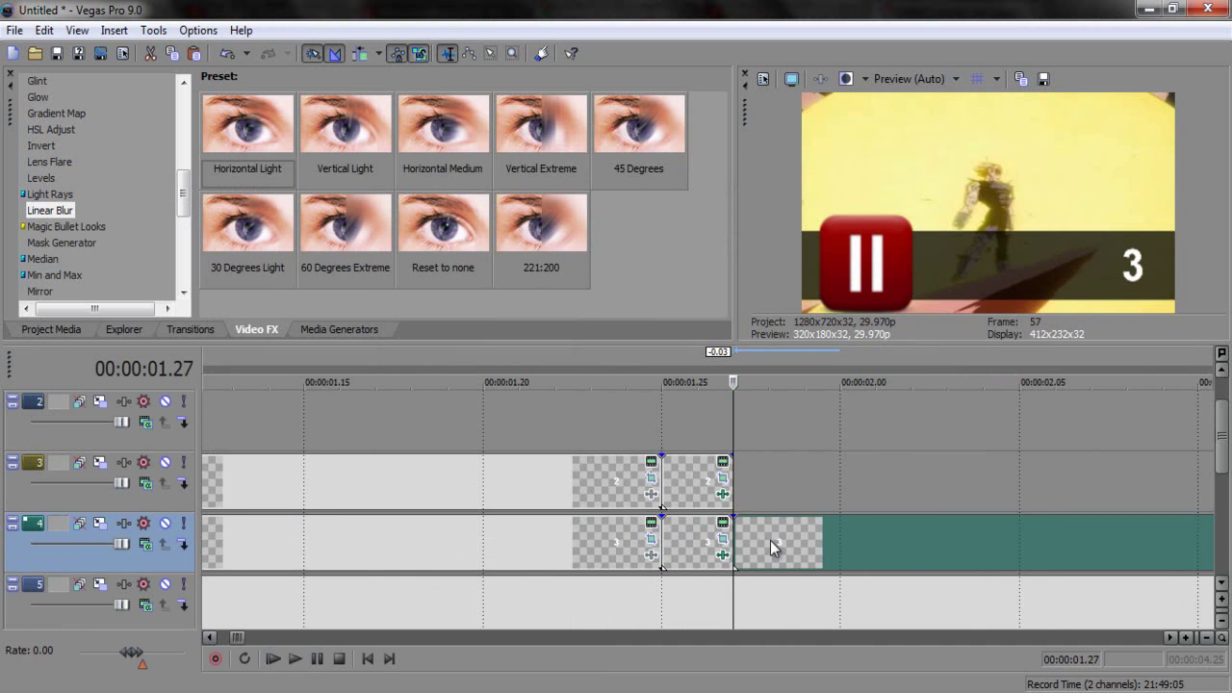
Step: Examine the first and last pan/crop keyframes of the short text 3 piece starting at 00:00:01.25
scroll(765, 539, down, 1)
click(686, 541)
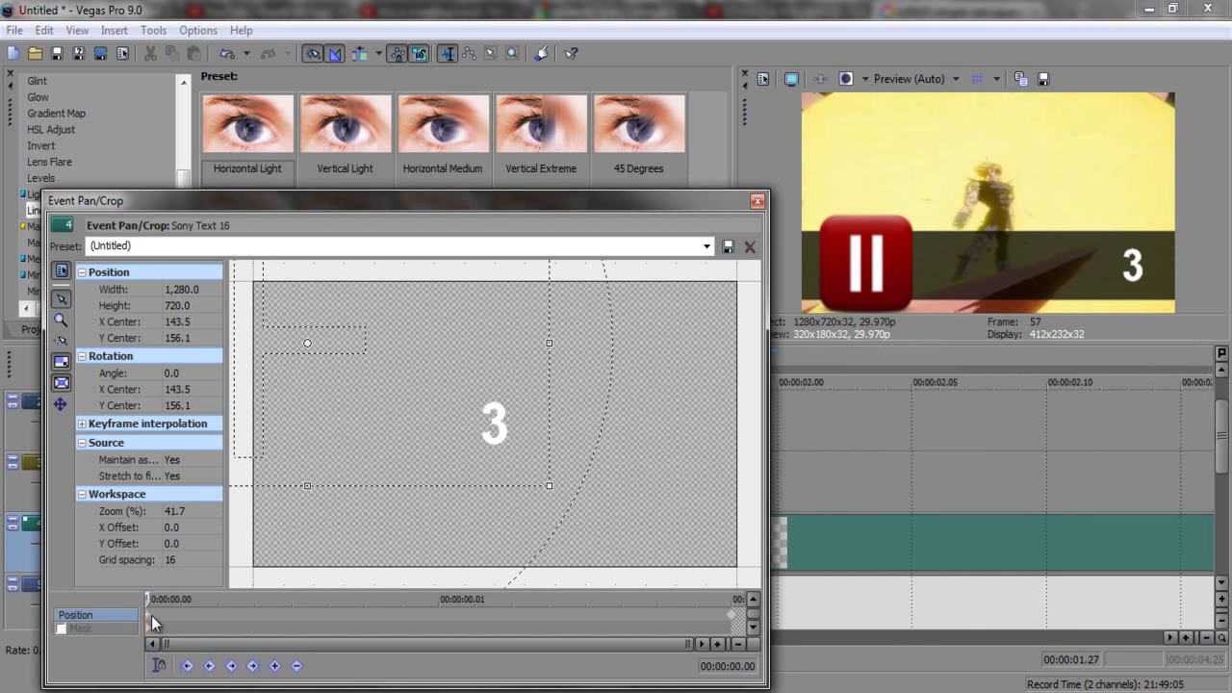
key(Left)
key(Left)
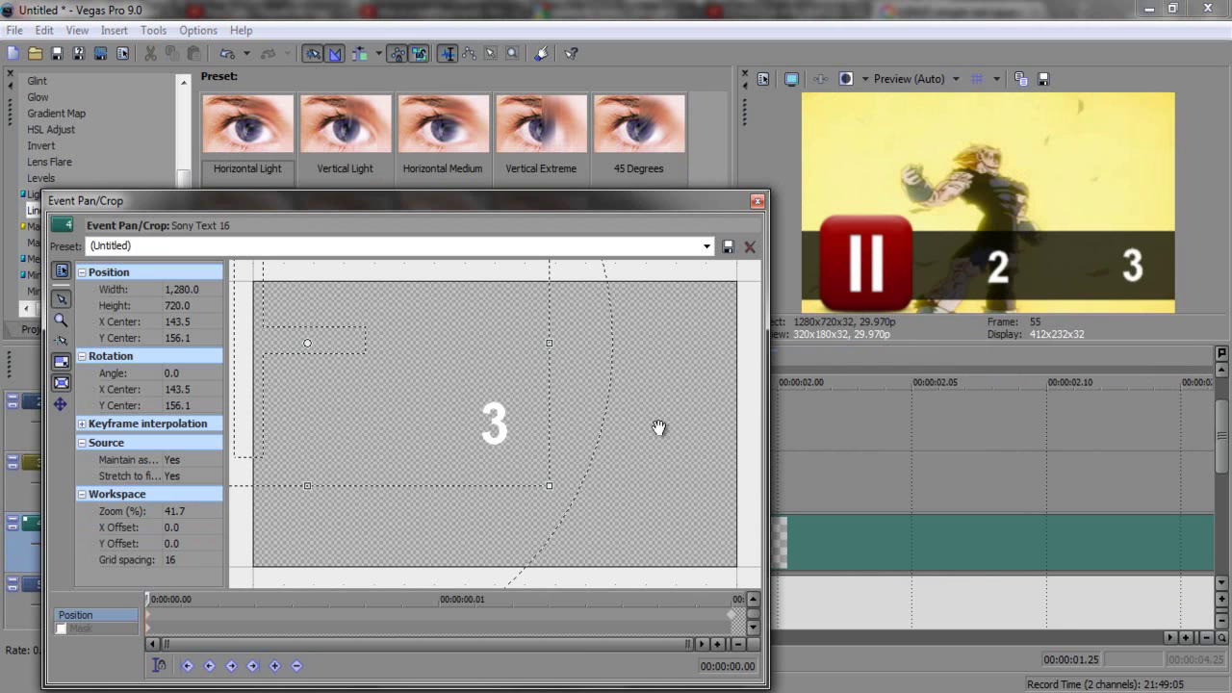
click(734, 625)
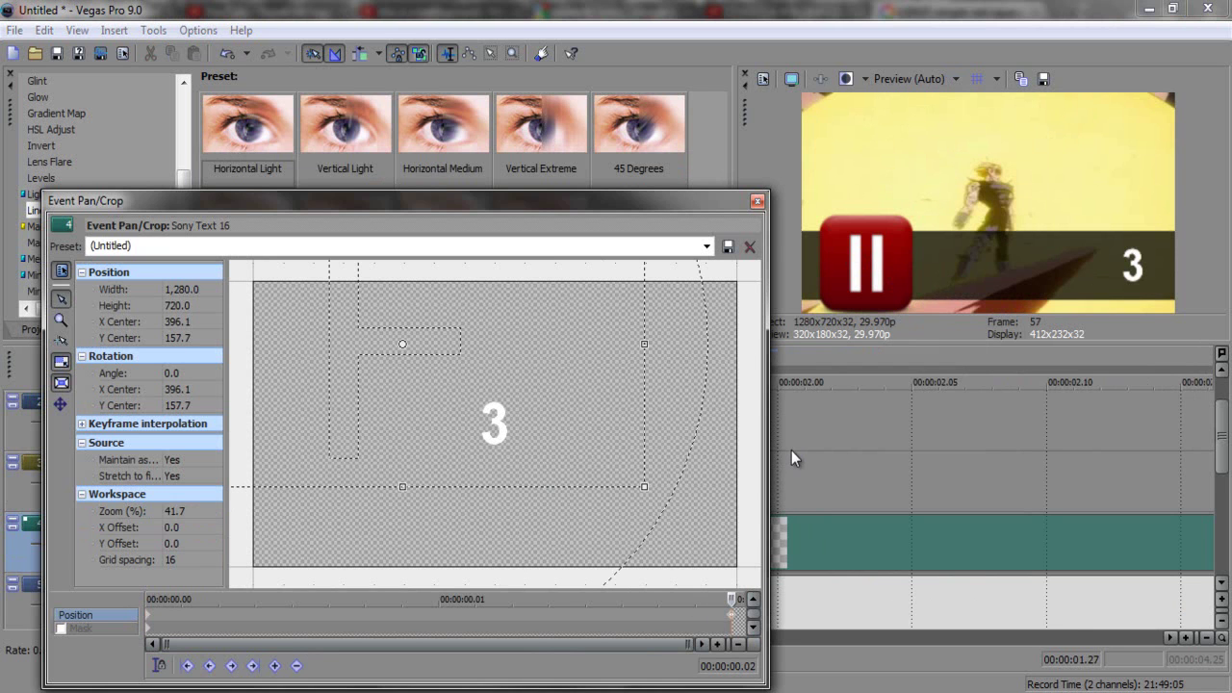
click(757, 201)
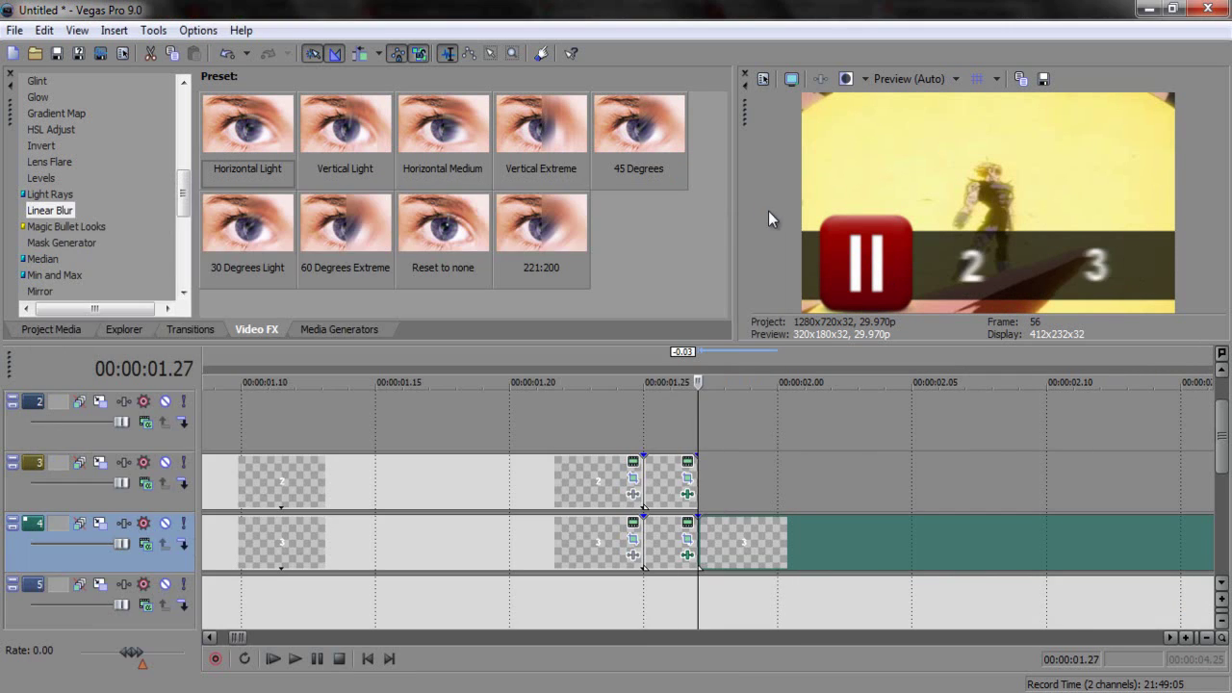
Step: Shift the remaining text 3 event's pan/crop frame to about X center 522.5 and Y center 158.5
scroll(1122, 578, down, 5)
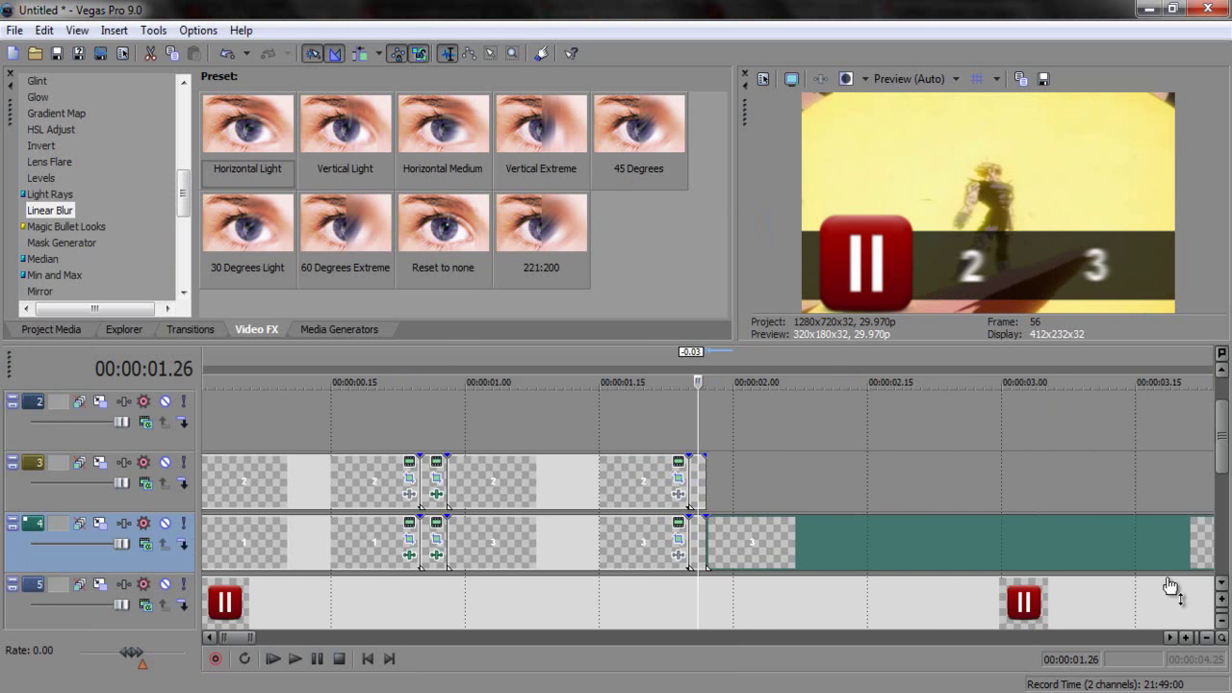
click(975, 538)
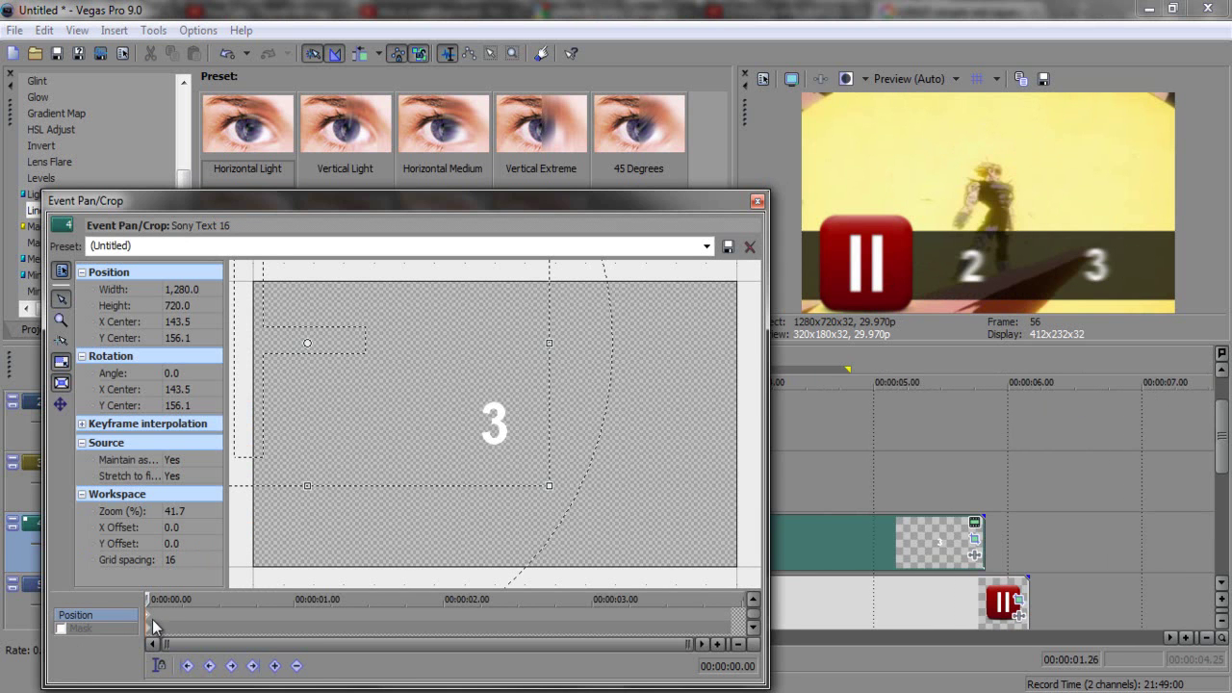
click(148, 621)
drag(356, 413, 499, 415)
click(757, 201)
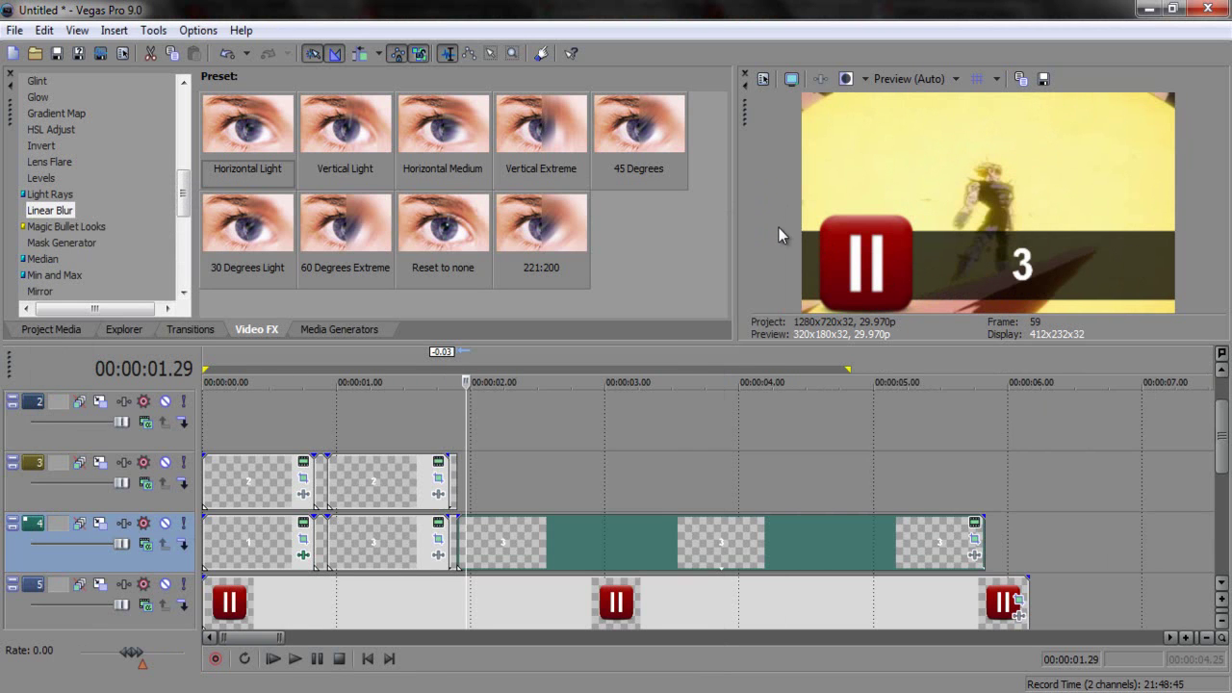
Step: Move the text 4 event on track 2 so it starts at 00:00:01.29
scroll(752, 441, up, 5)
scroll(766, 514, down, 5)
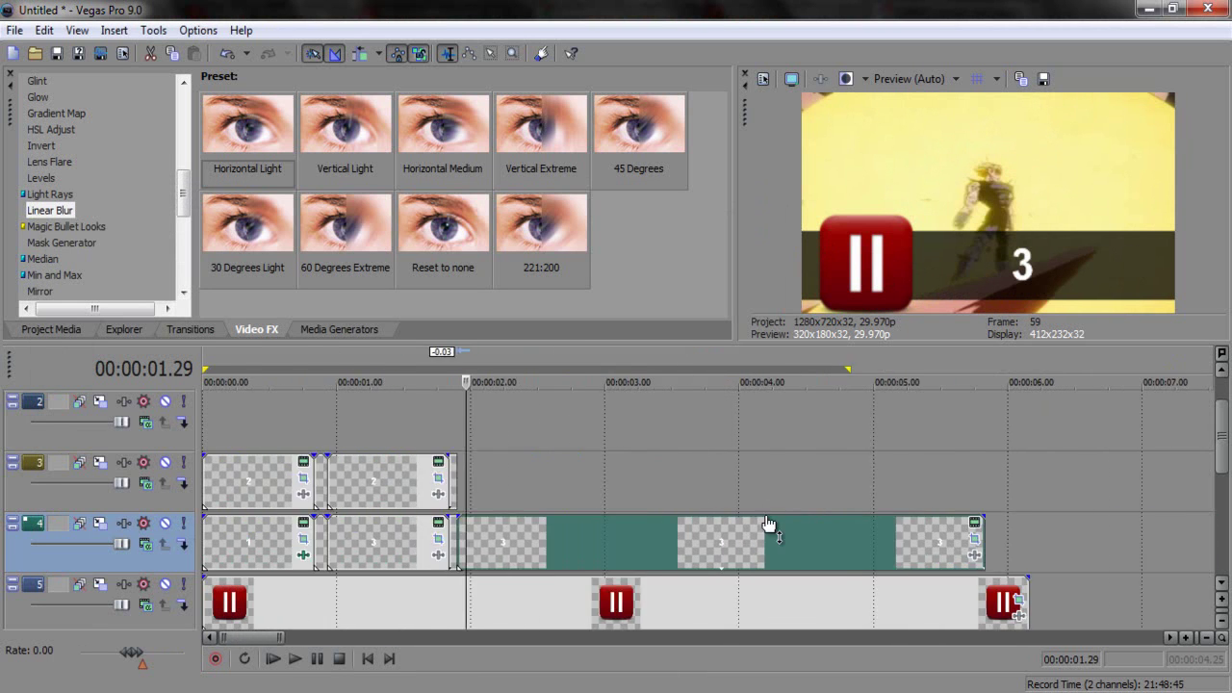
scroll(767, 513, down, 5)
drag(1223, 405, 1223, 384)
drag(355, 451, 232, 497)
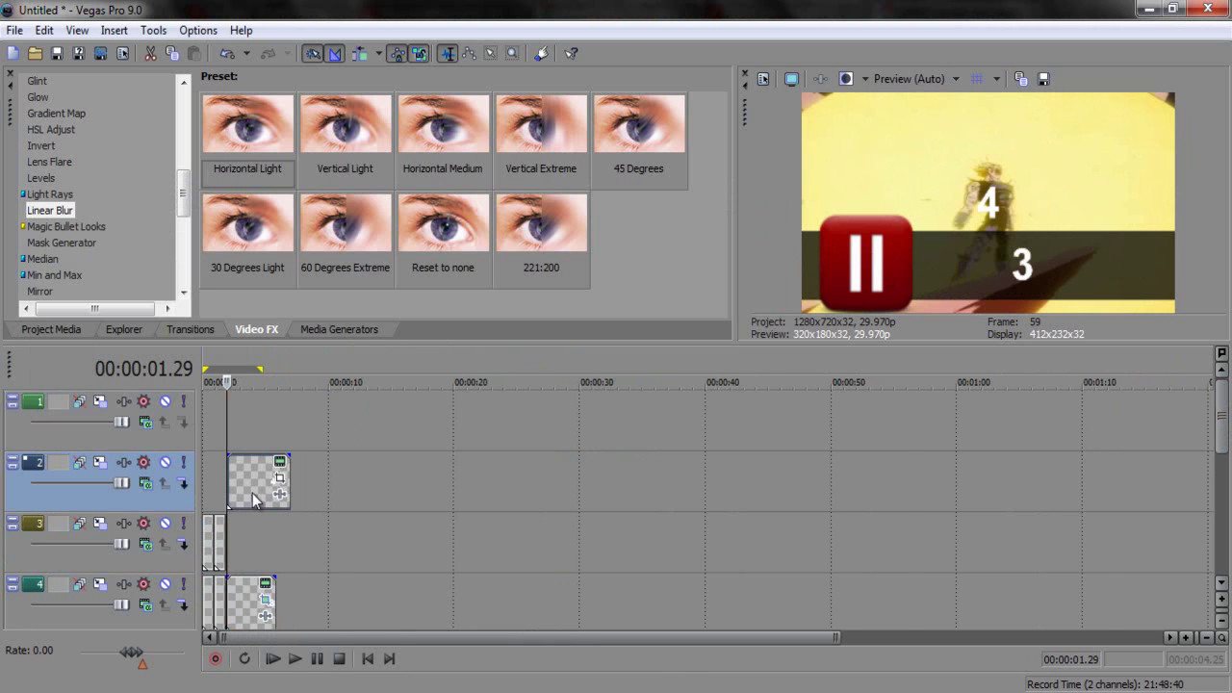
scroll(402, 506, up, 5)
mouse_move(1218, 417)
mouse_down()
mouse_move(1224, 462)
mouse_move(1222, 438)
mouse_up()
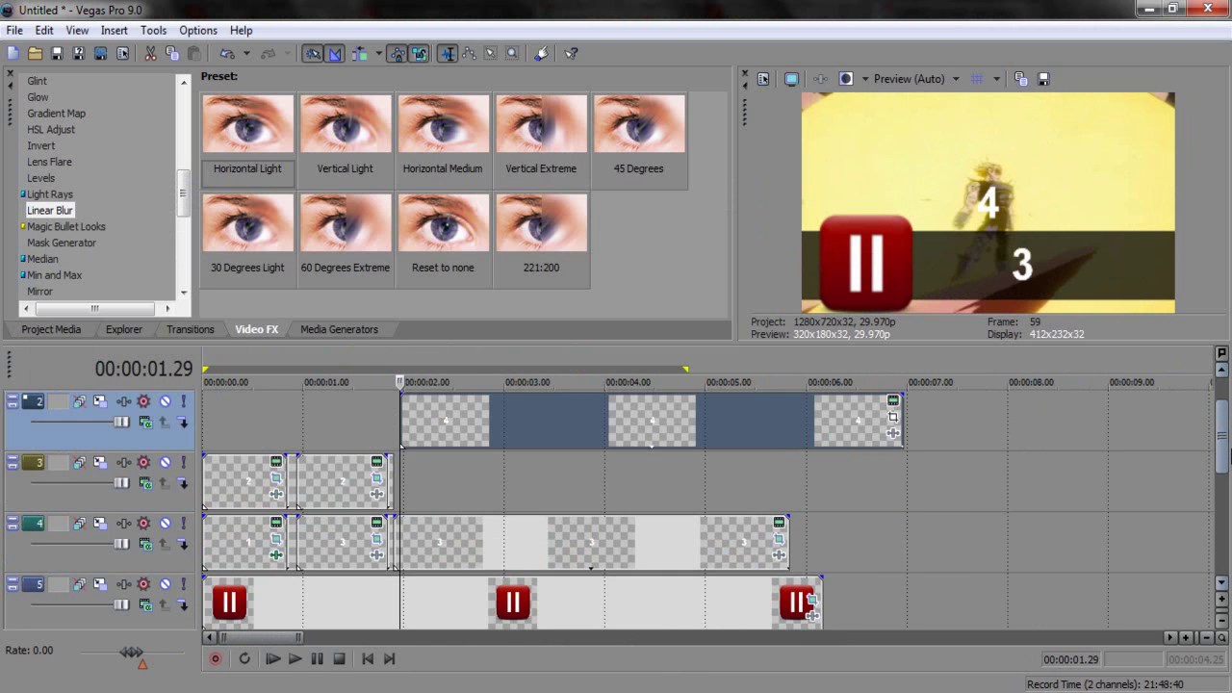
scroll(1057, 525, up, 3)
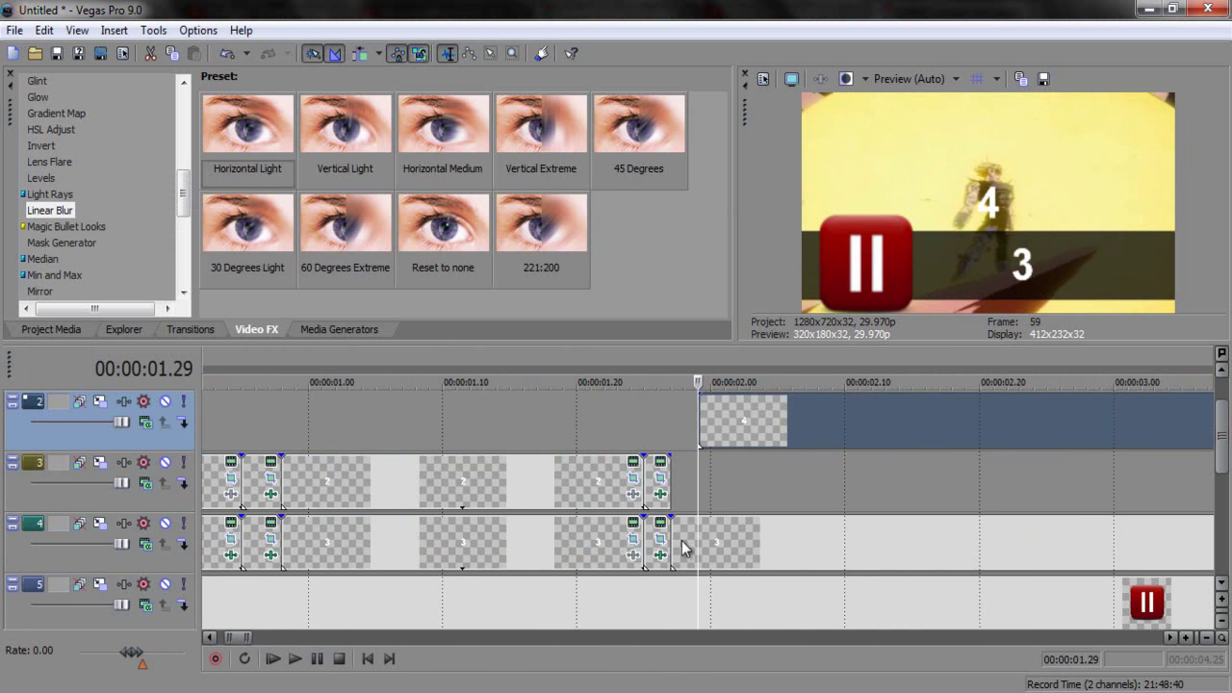
scroll(754, 430, down, 5)
scroll(533, 527, up, 2)
key(Left)
key(Right)
scroll(741, 490, down, 1)
scroll(760, 529, down, 3)
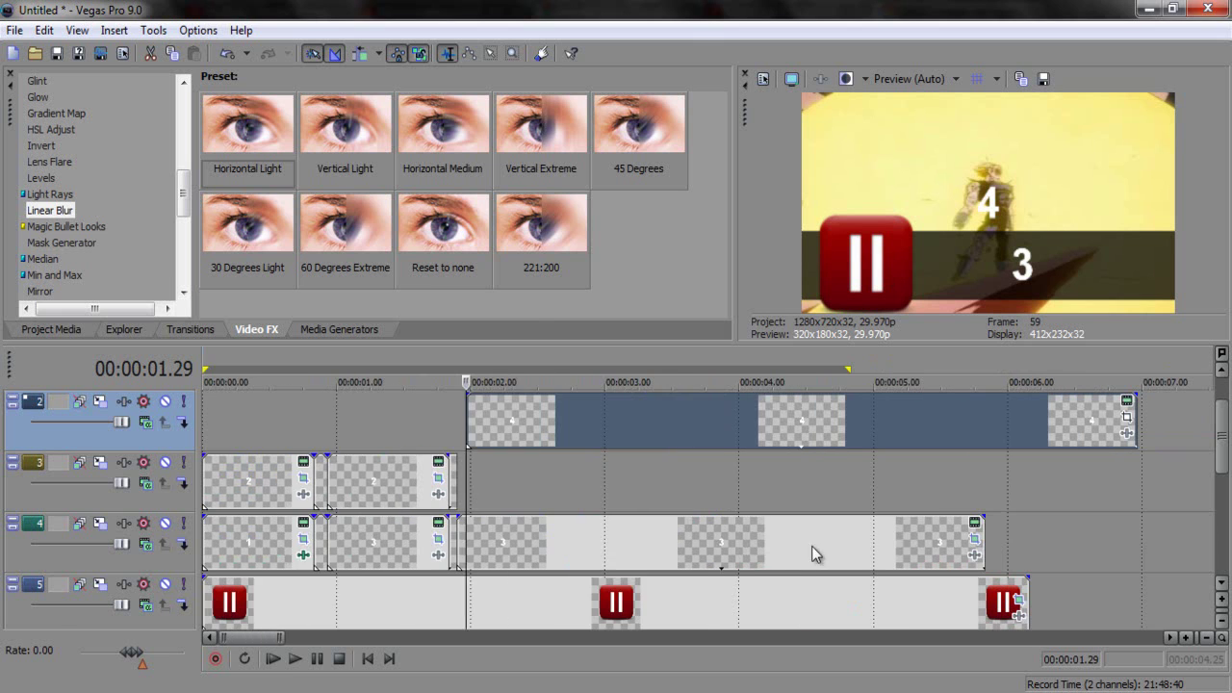
Step: Copy the first pan/crop keyframe of the first text 2 event onto text 4, with X center 143.5 and Y center 156.1
click(971, 538)
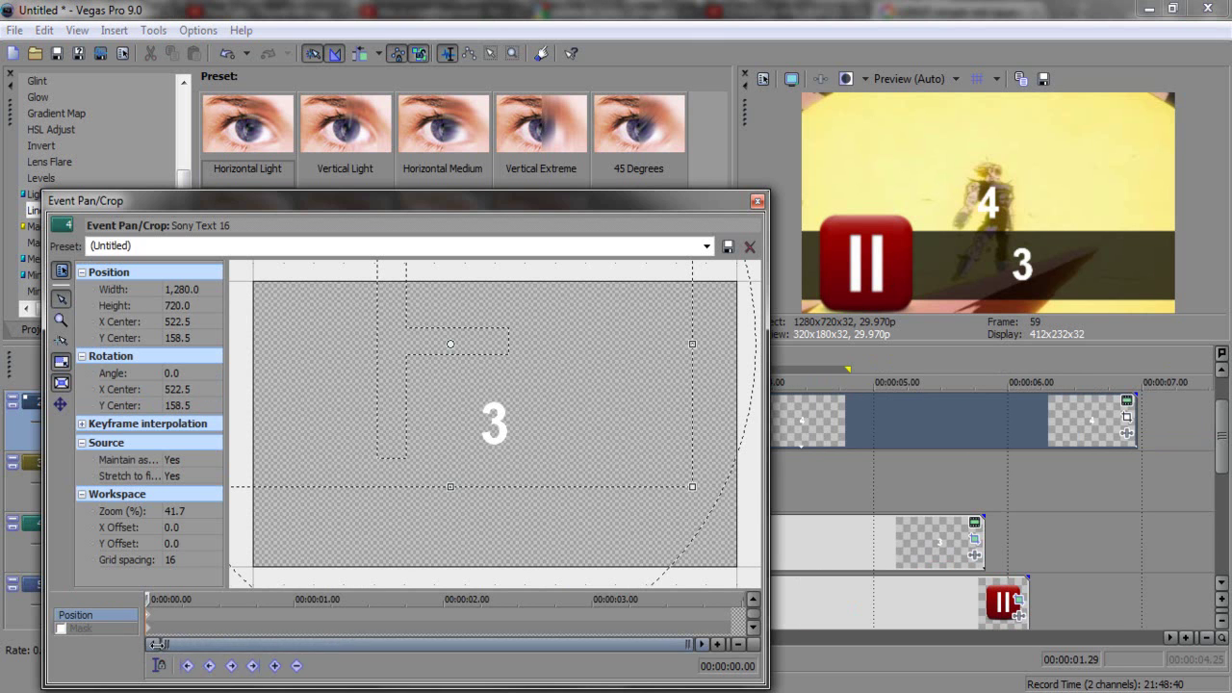
click(756, 204)
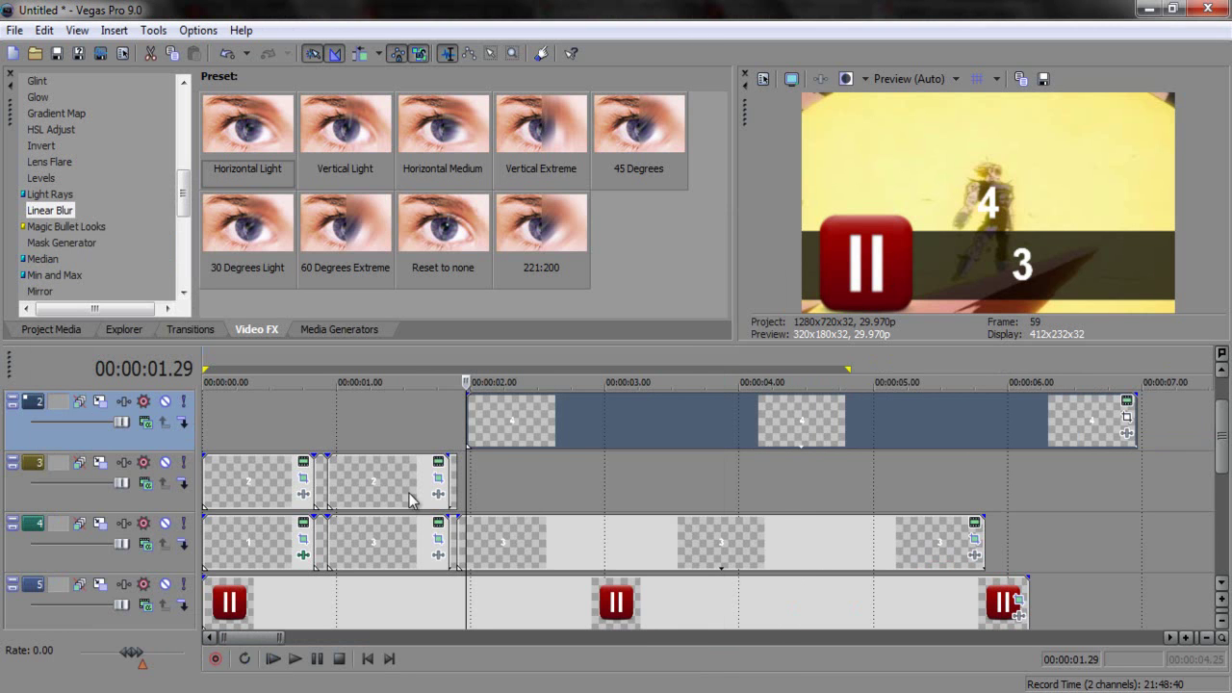
click(303, 479)
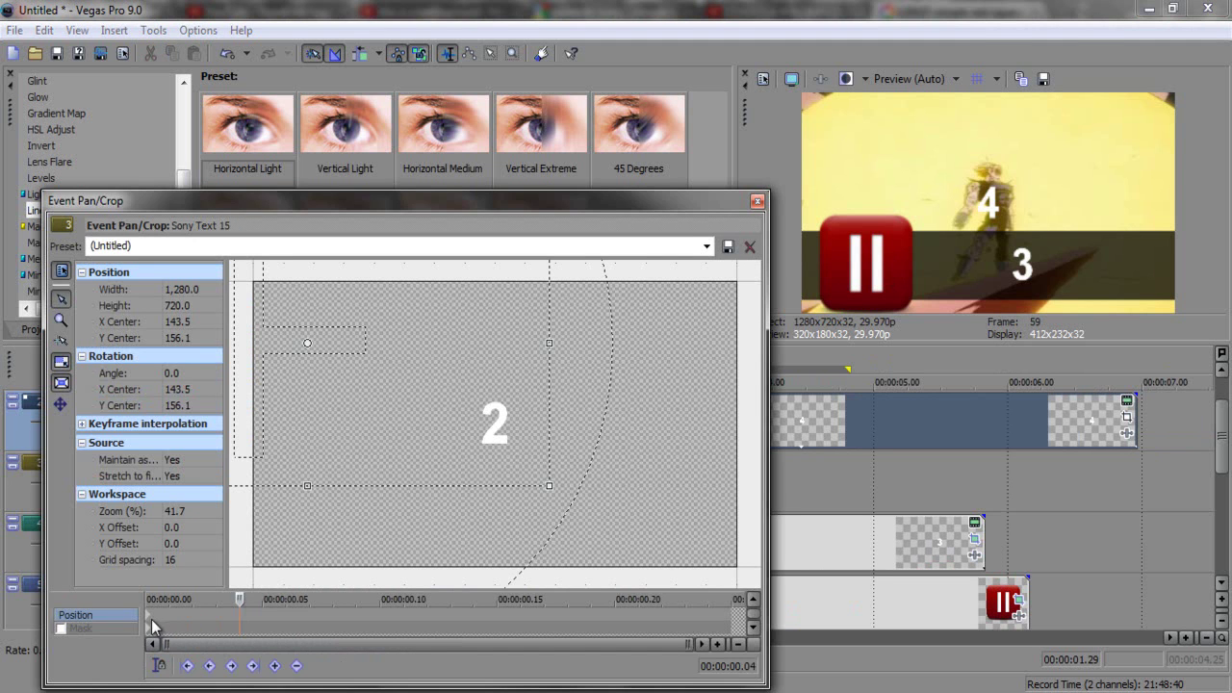
click(147, 616)
click(757, 201)
click(856, 443)
click(1126, 416)
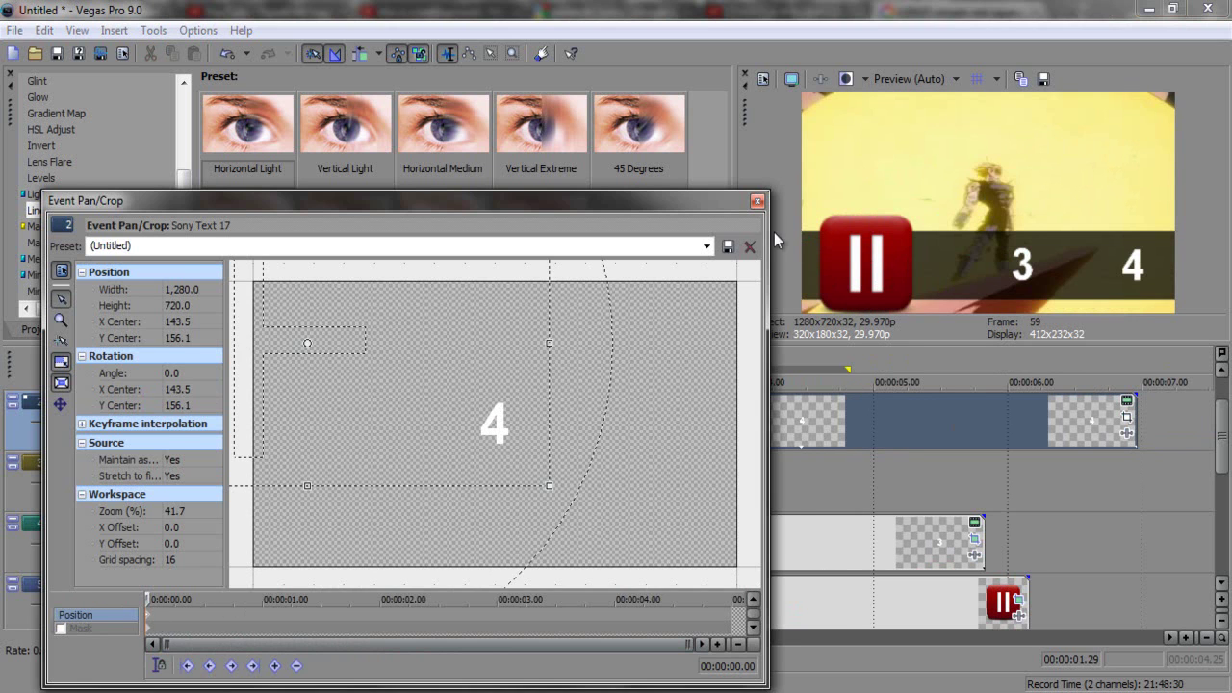
click(756, 201)
Step: Move the text 4 event earlier to start at 00:00:01.27, in line with the start of the remaining text 3 event
key(Left)
key(Right)
key(Right)
key(Right)
key(Left)
key(Left)
scroll(745, 571, up, 3)
key(Left)
key(Left)
drag(789, 437, 696, 434)
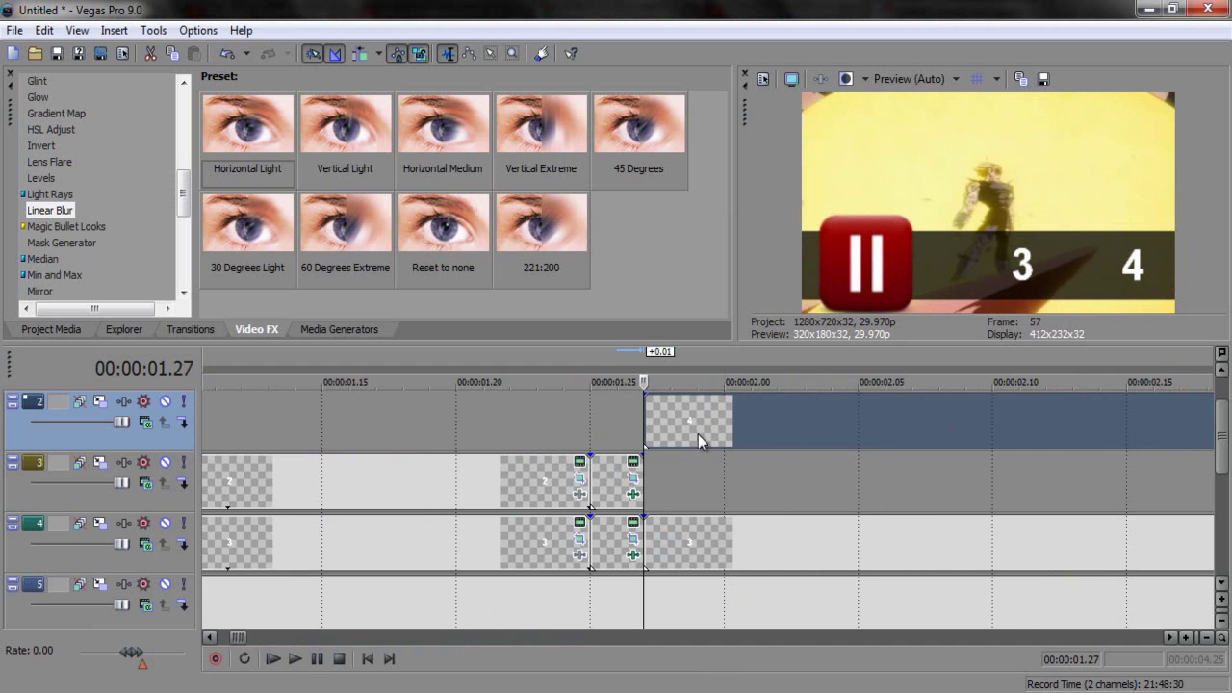
Step: Split the text 3 and text 4 events at 00:00:03.00
click(486, 480)
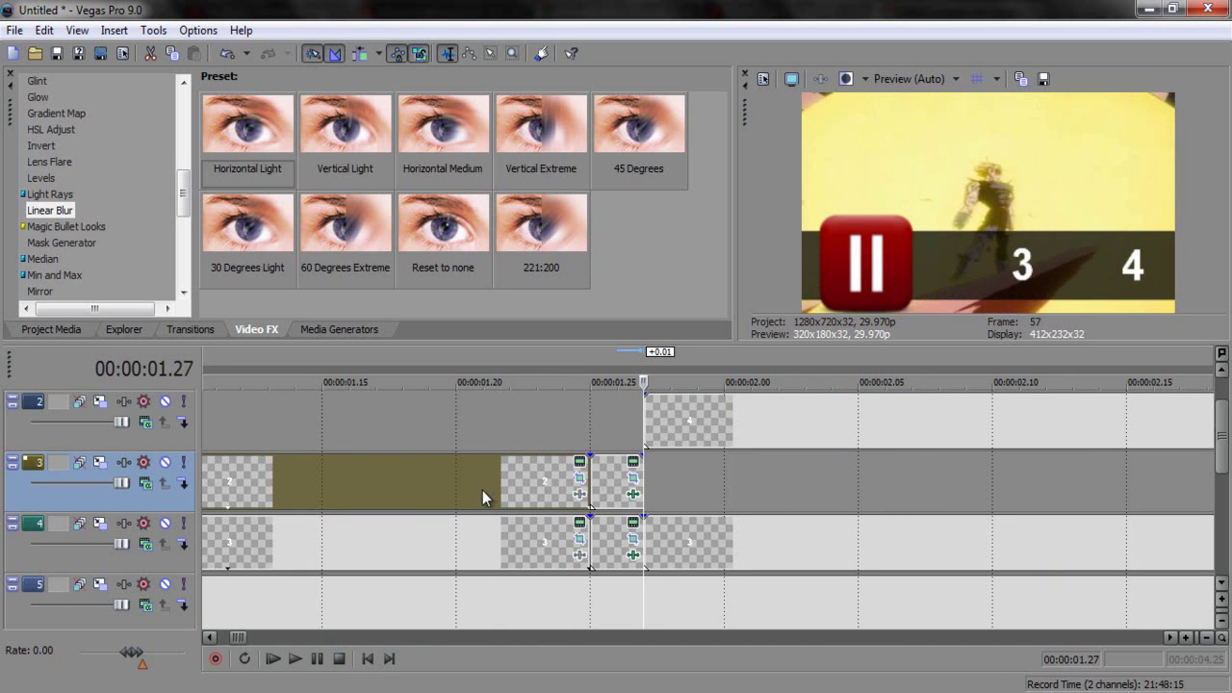
scroll(630, 529, down, 3)
scroll(740, 489, down, 1)
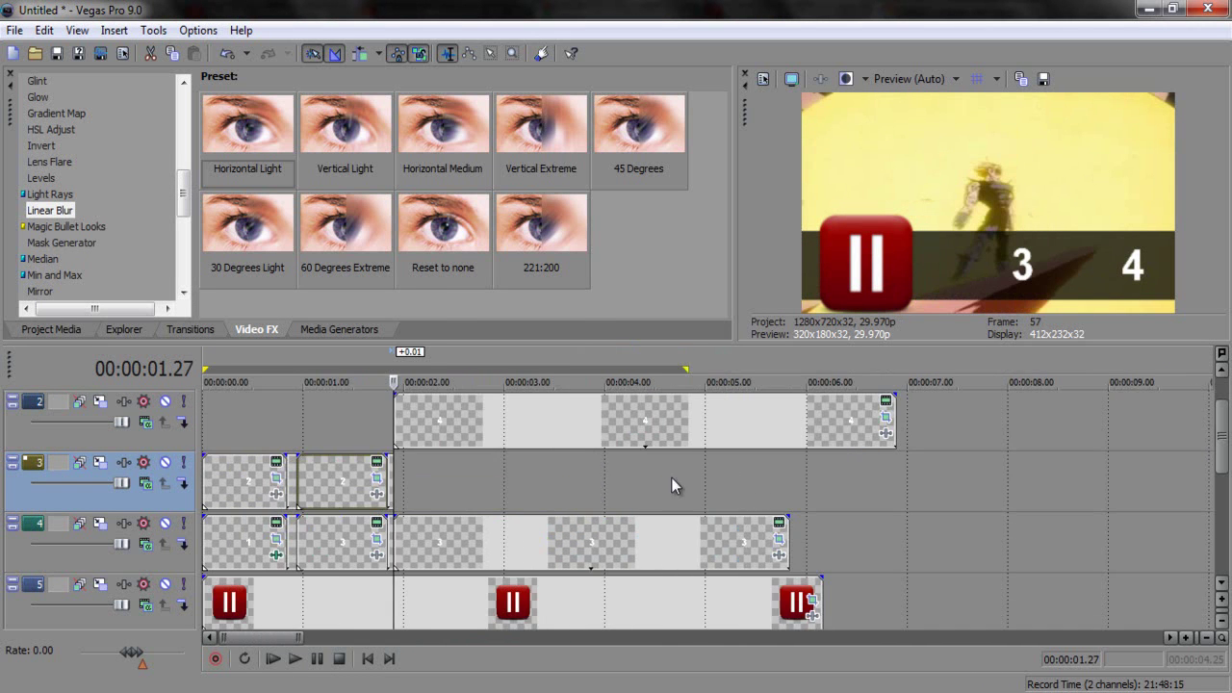
click(504, 542)
scroll(504, 542, up, 3)
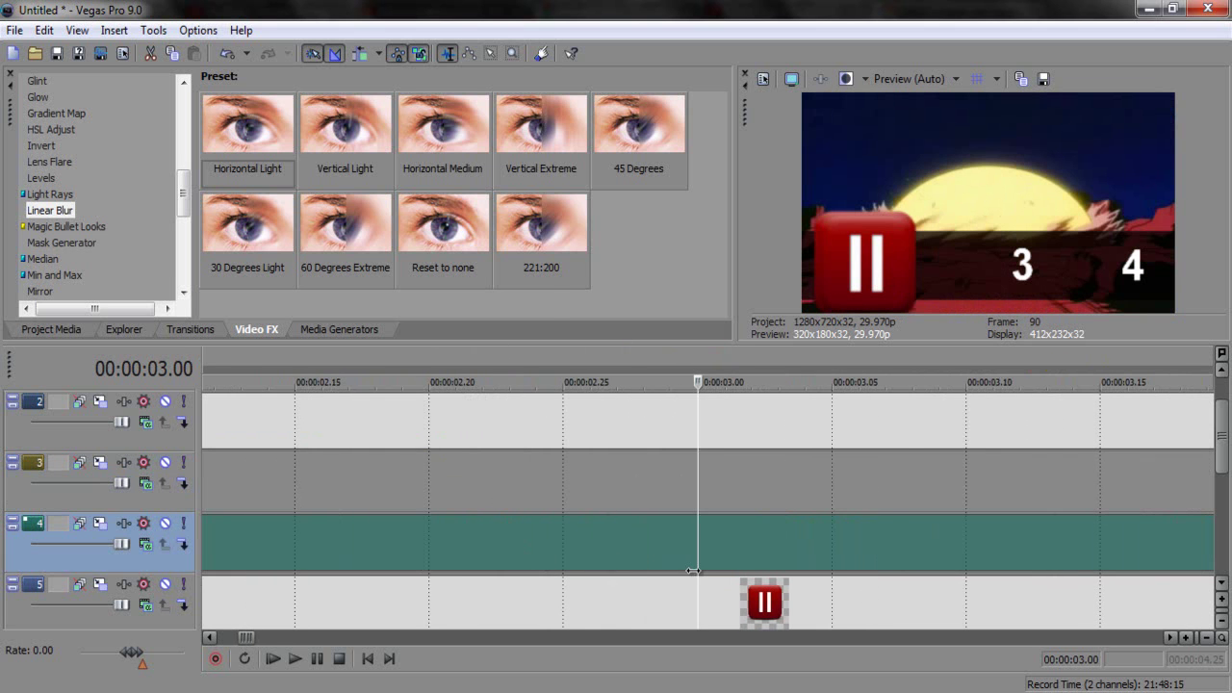
key(s)
click(700, 441)
key(s)
Step: Delete the part of text 3 that follows the split at 00:00:03.00
scroll(727, 532, down, 4)
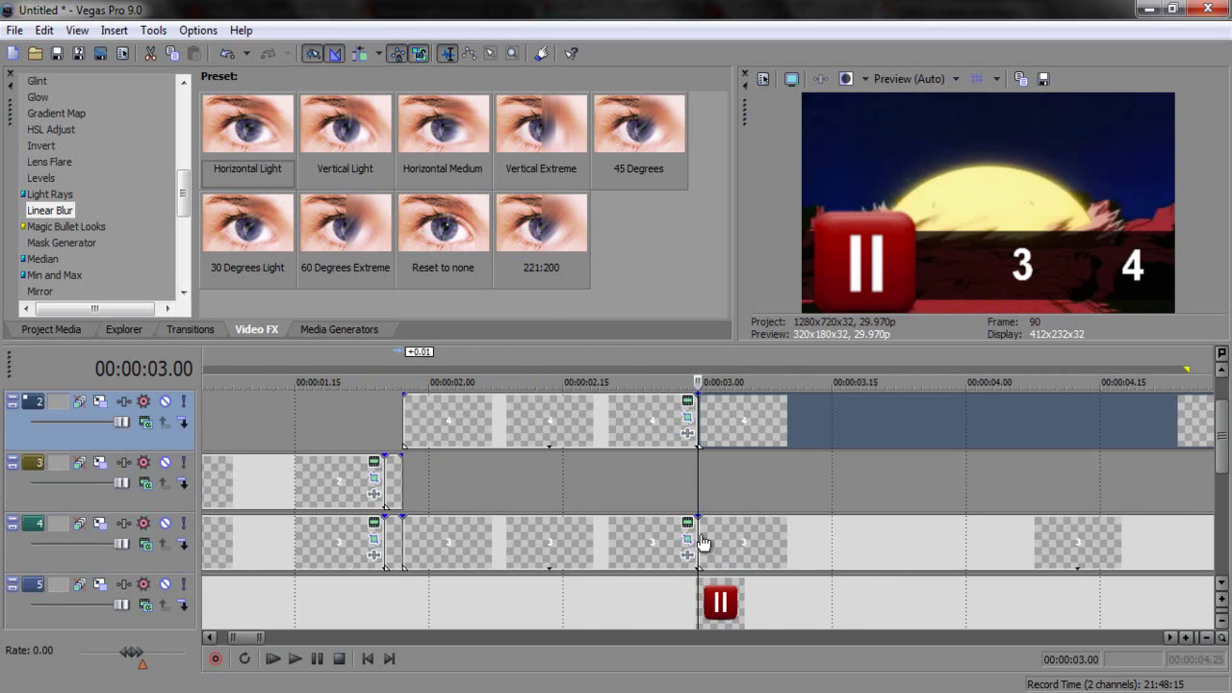
scroll(577, 536, up, 2)
click(805, 526)
key(Down)
key(Down)
key(Down)
key(Down)
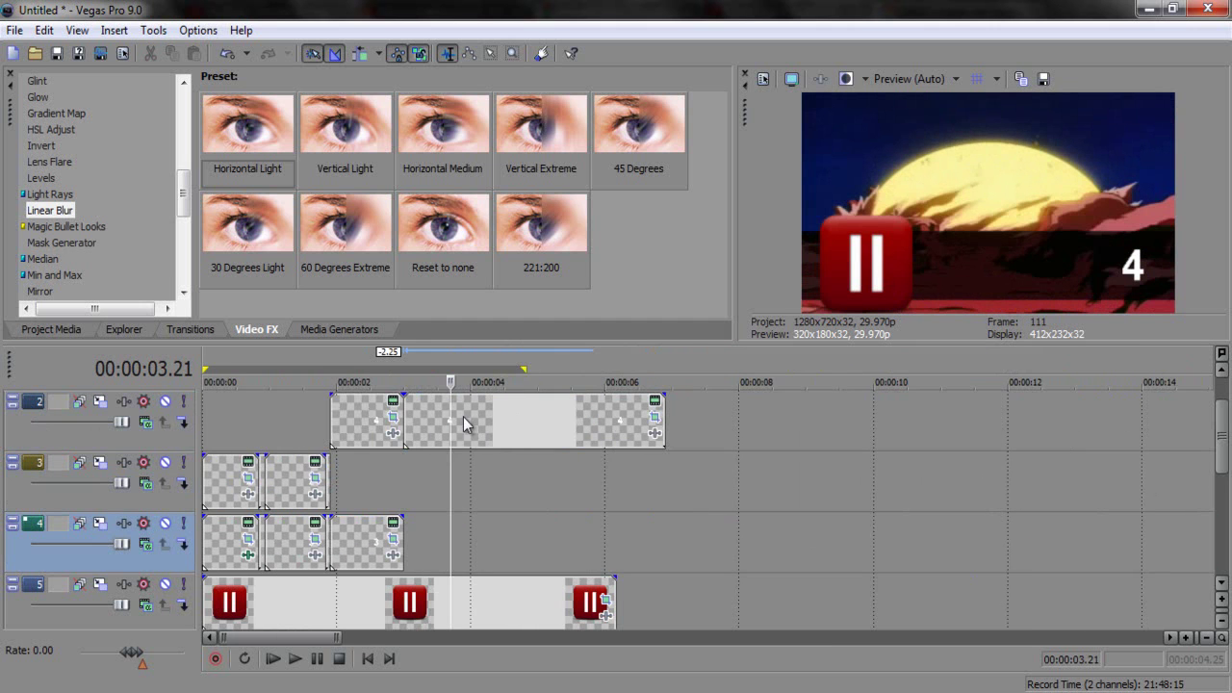
click(408, 427)
key(Up)
key(Up)
key(Up)
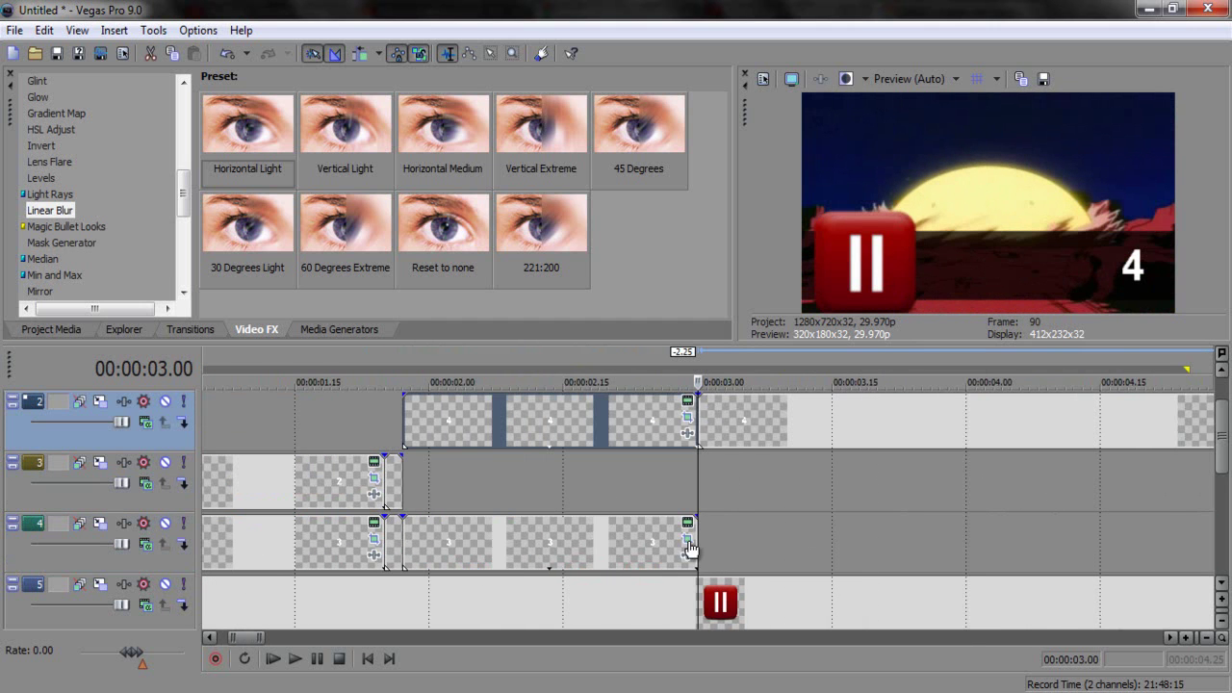
Step: Copy the short text 3 piece starting at 00:00:01.25
click(408, 544)
key(Up)
key(Up)
key(Up)
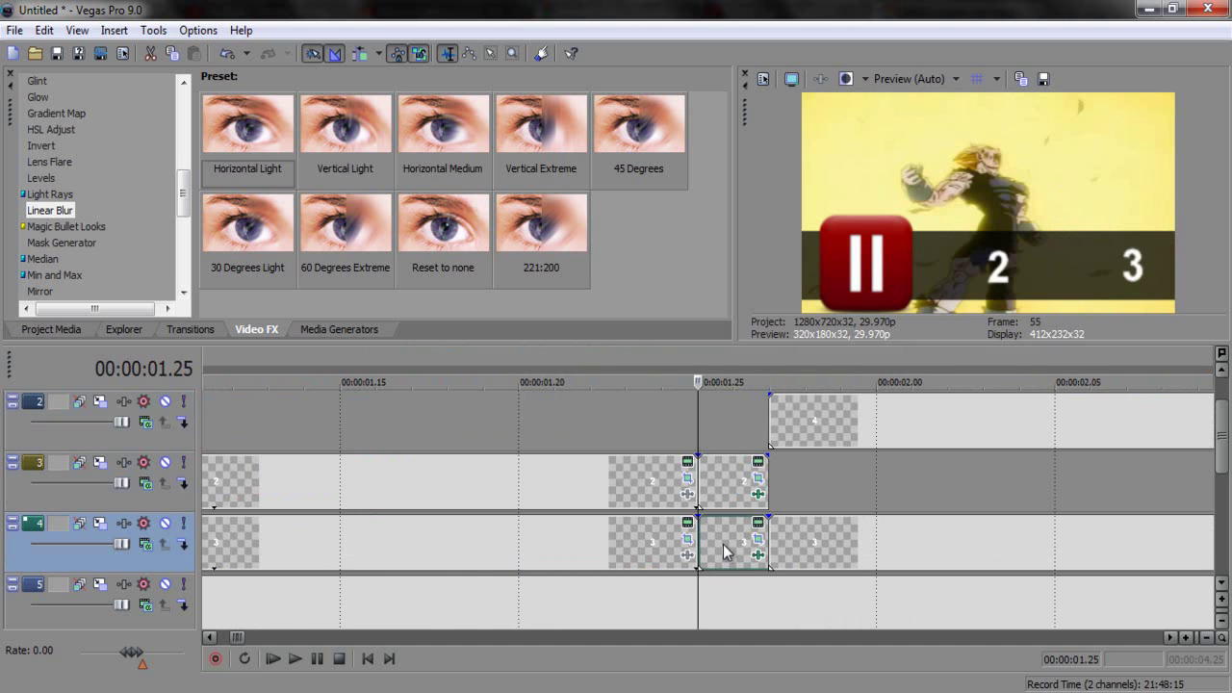
key(Right)
key(Right)
key(Left)
key(Left)
right_click(730, 537)
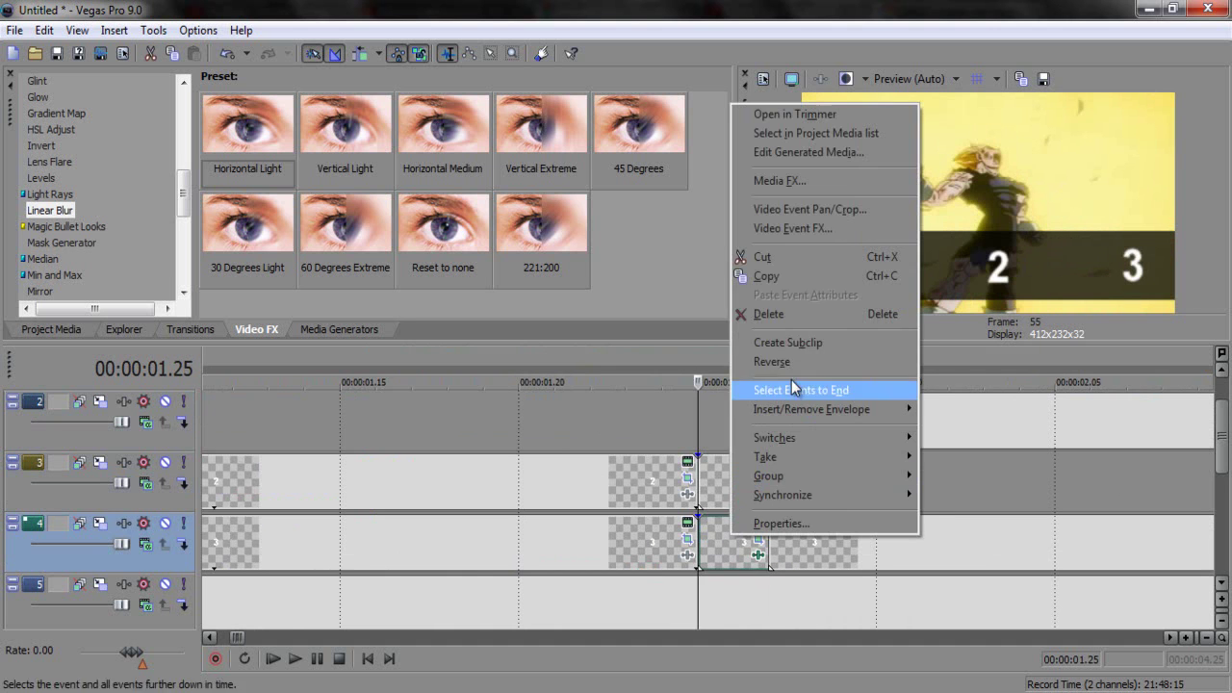
click(781, 276)
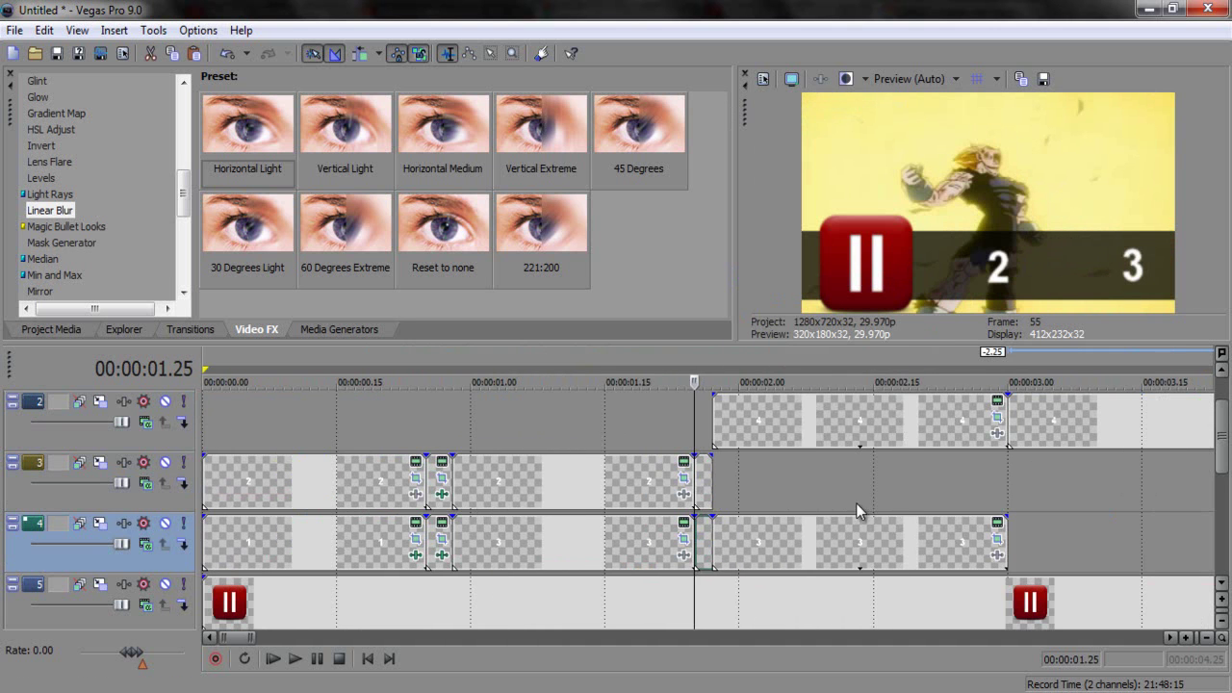
Step: Copy the short text 2 piece starting at 00:00:01.25
click(1005, 542)
scroll(636, 573, up, 1)
scroll(315, 511, down, 1)
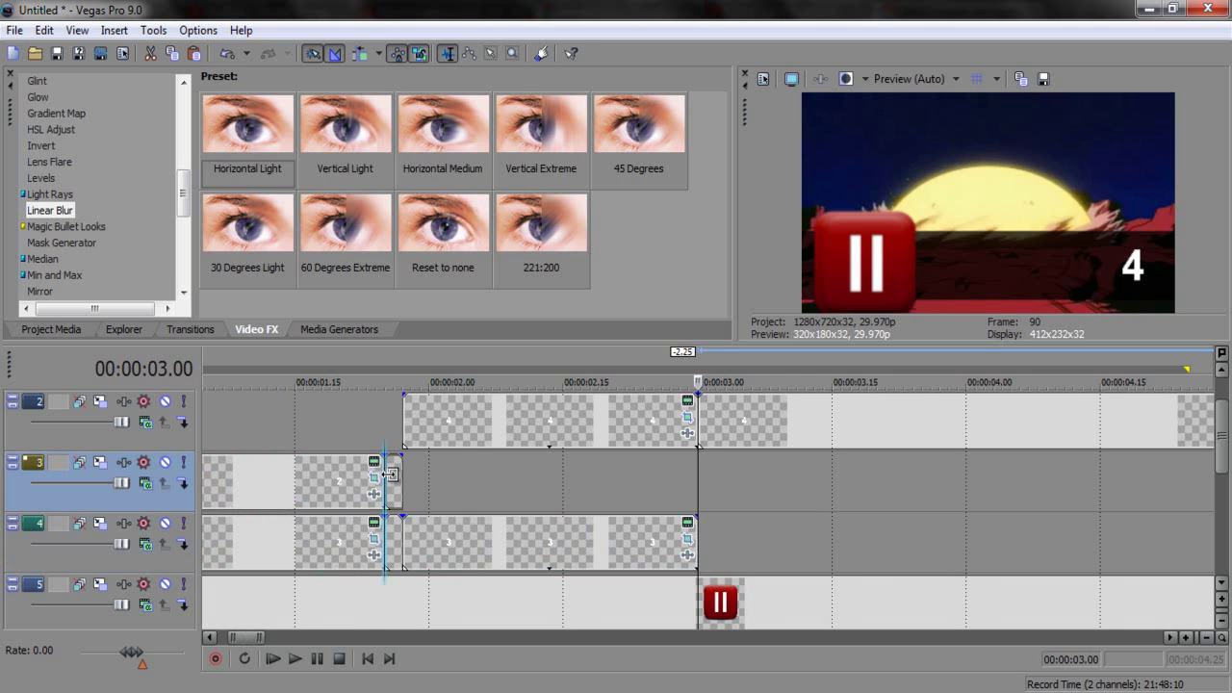
click(389, 473)
right_click(397, 476)
click(475, 221)
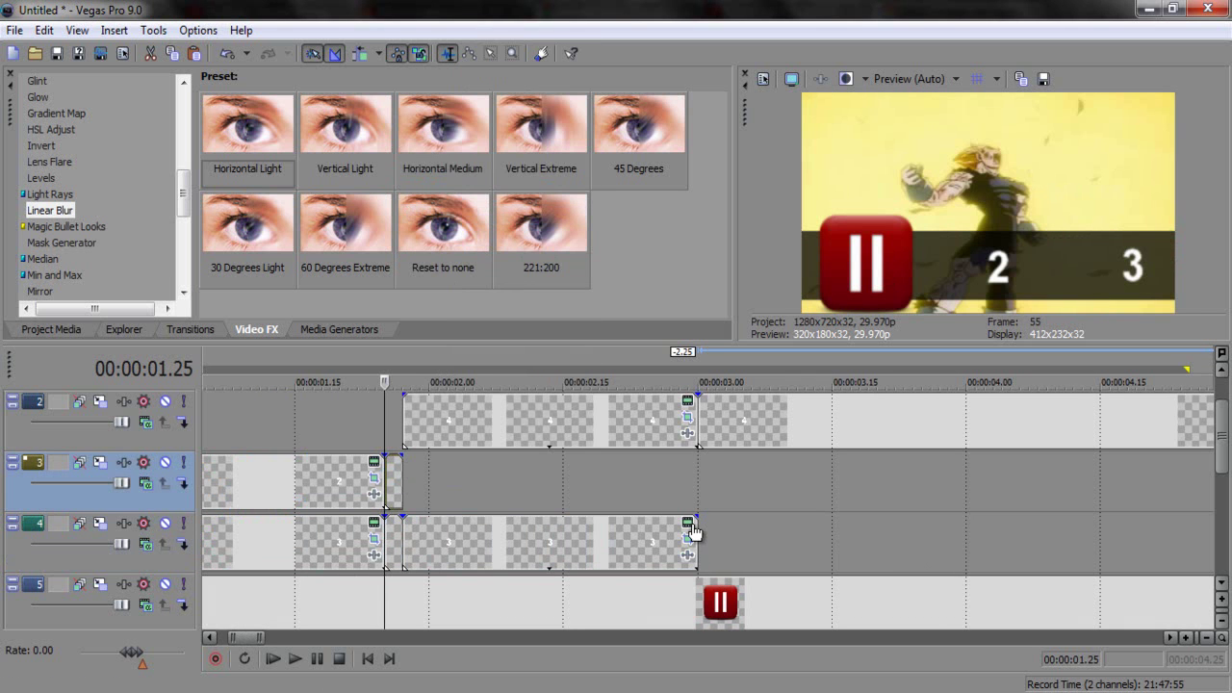
Step: Split text 3 at 00:00:02.28, two frames before its end
click(696, 536)
key(Left)
key(Left)
scroll(688, 550, up, 4)
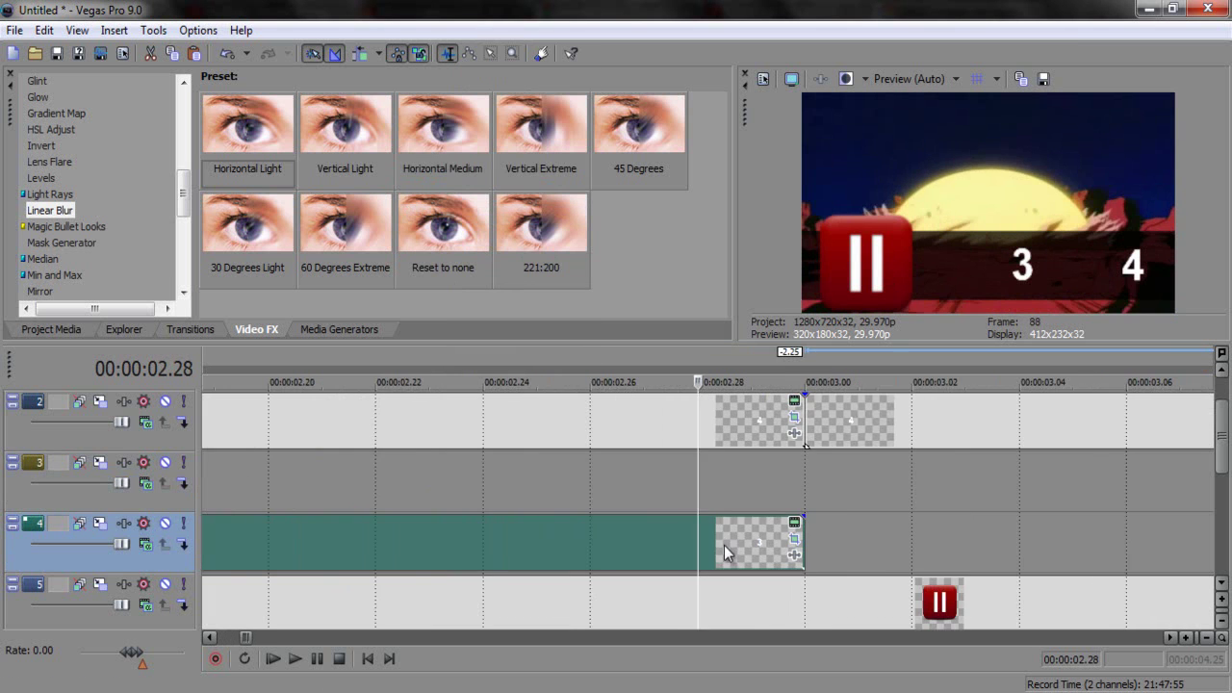
key(s)
click(727, 544)
key(Delete)
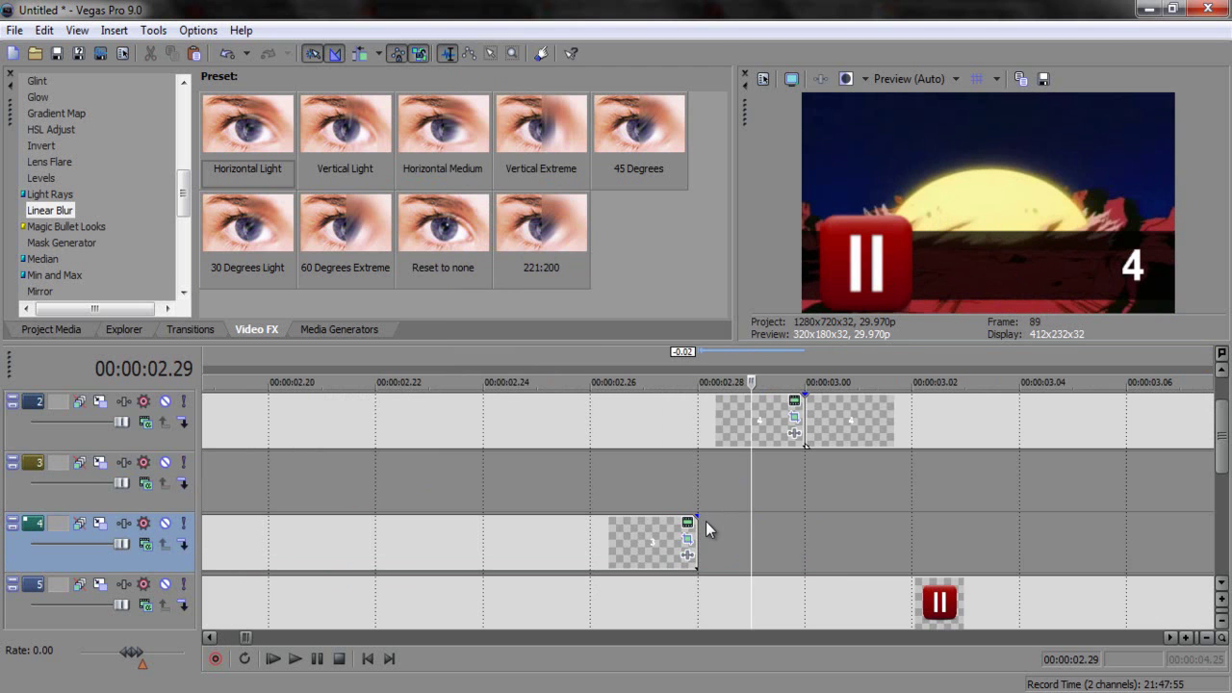
key(ctrl+v)
Step: Paste the copied event attributes onto the text 3 piece starting at 00:00:02.28 and review it frame by frame
right_click(746, 536)
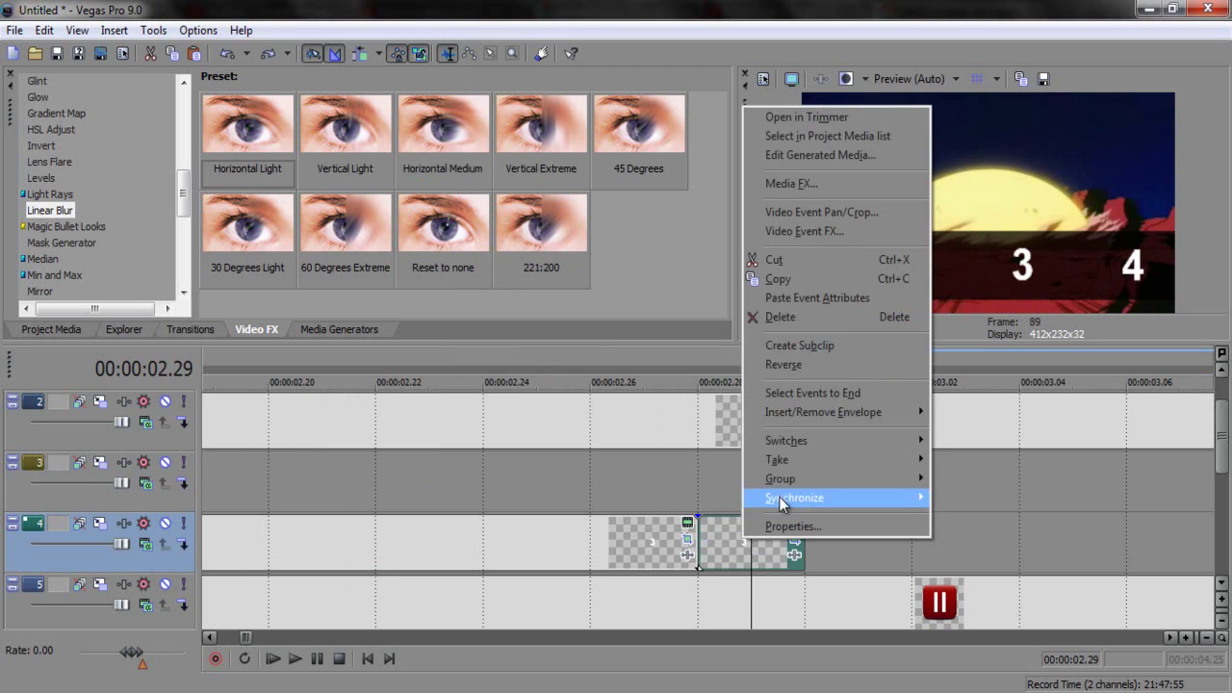
click(835, 299)
key(Right)
key(Left)
key(Left)
key(Left)
key(Right)
key(Right)
key(Right)
Step: Split text 4 at 00:00:02.28, in line with the start of the last short text 3 piece
click(727, 438)
click(809, 426)
key(Left)
key(Left)
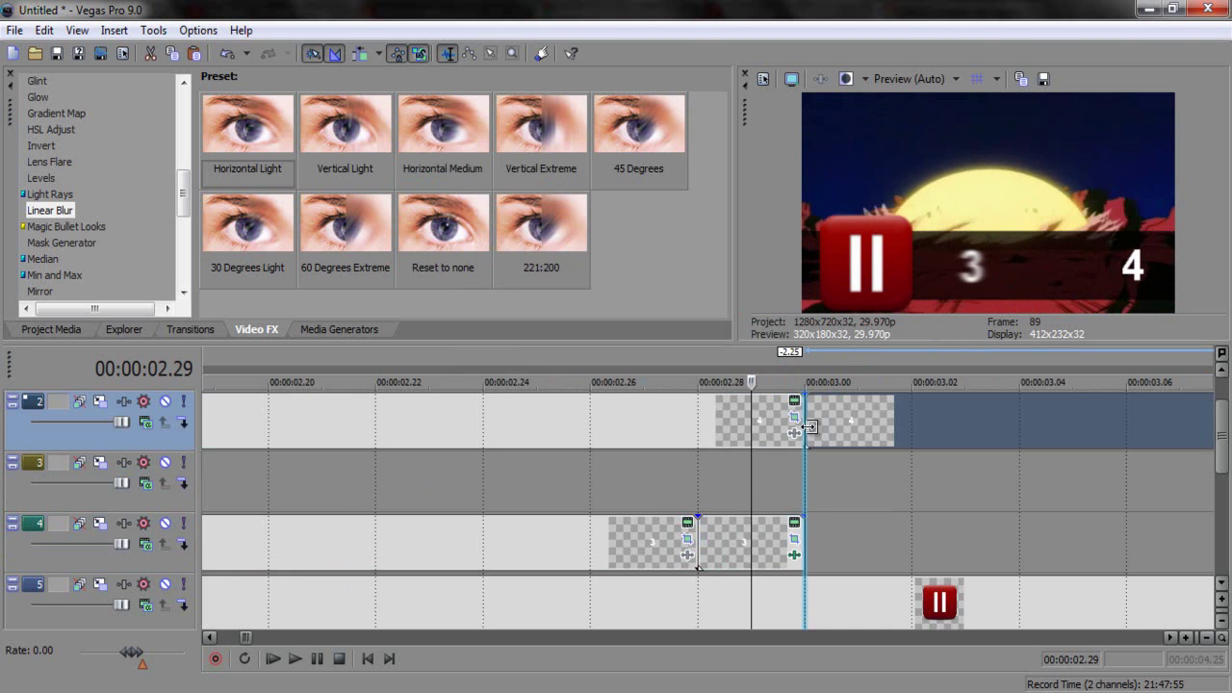
click(702, 421)
key(s)
scroll(528, 472, down, 4)
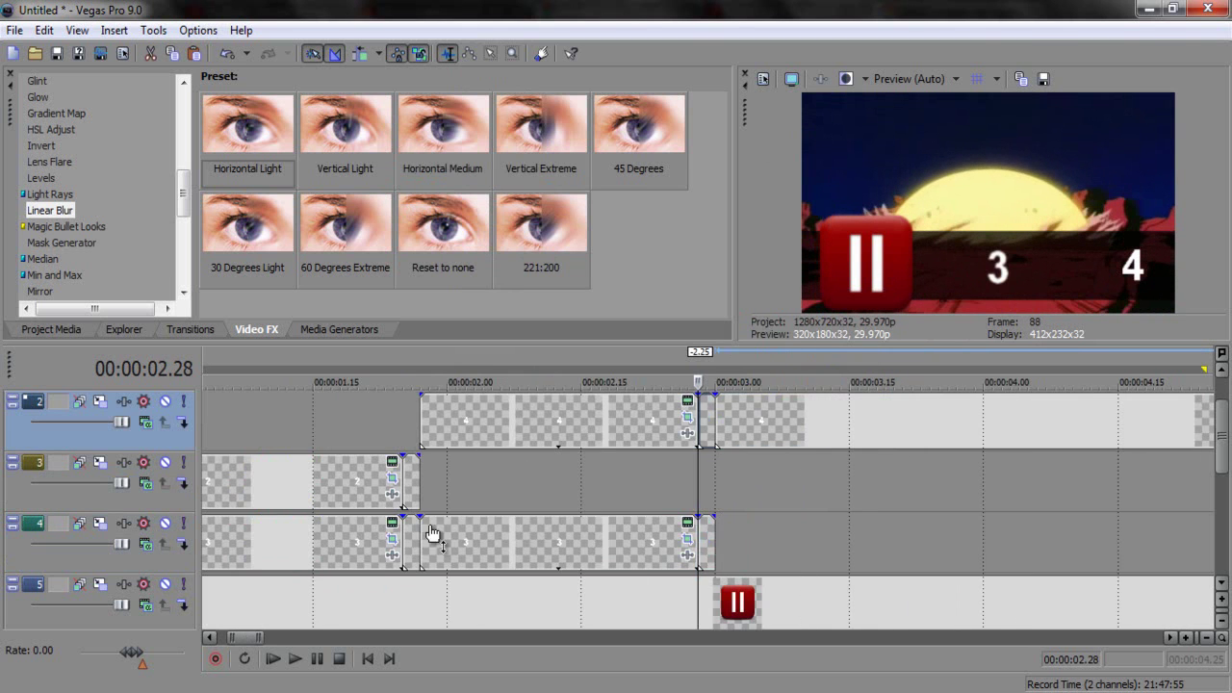
Step: Copy the short text 3 piece starting at 00:00:01.25 and paste its event attributes onto the text 4 piece starting at 00:00:02.28
right_click(411, 544)
click(478, 282)
scroll(742, 408, up, 2)
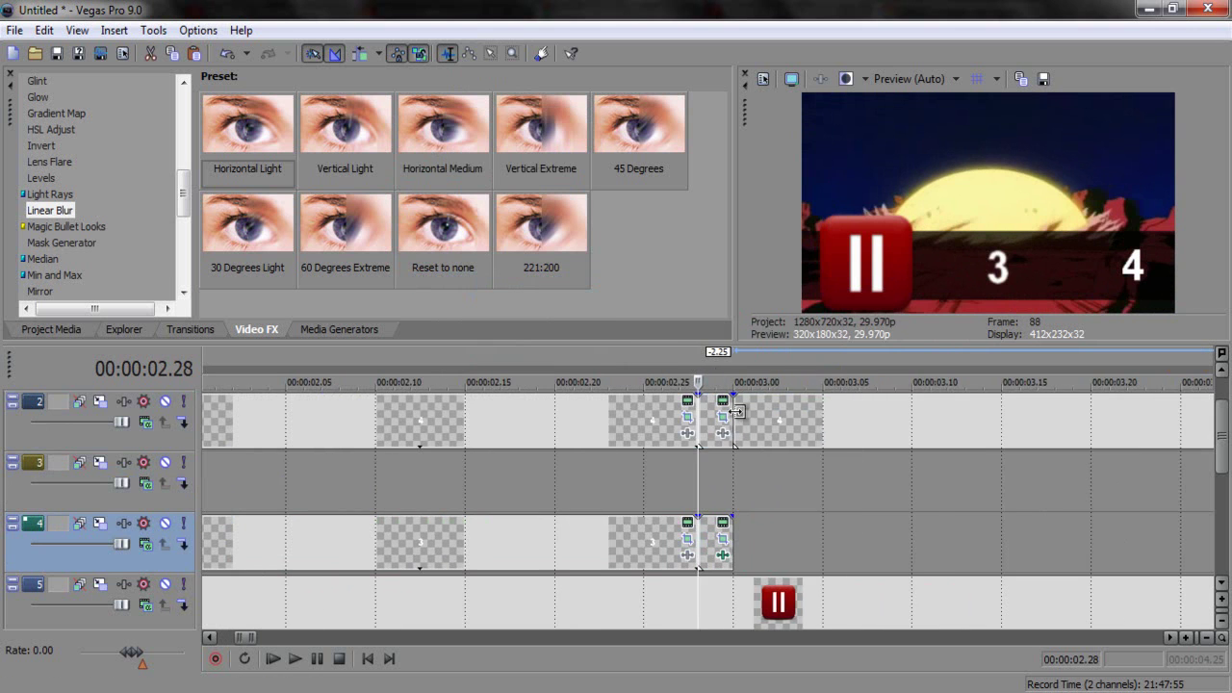
right_click(724, 416)
click(751, 451)
scroll(749, 454, up, 2)
key(Right)
key(Left)
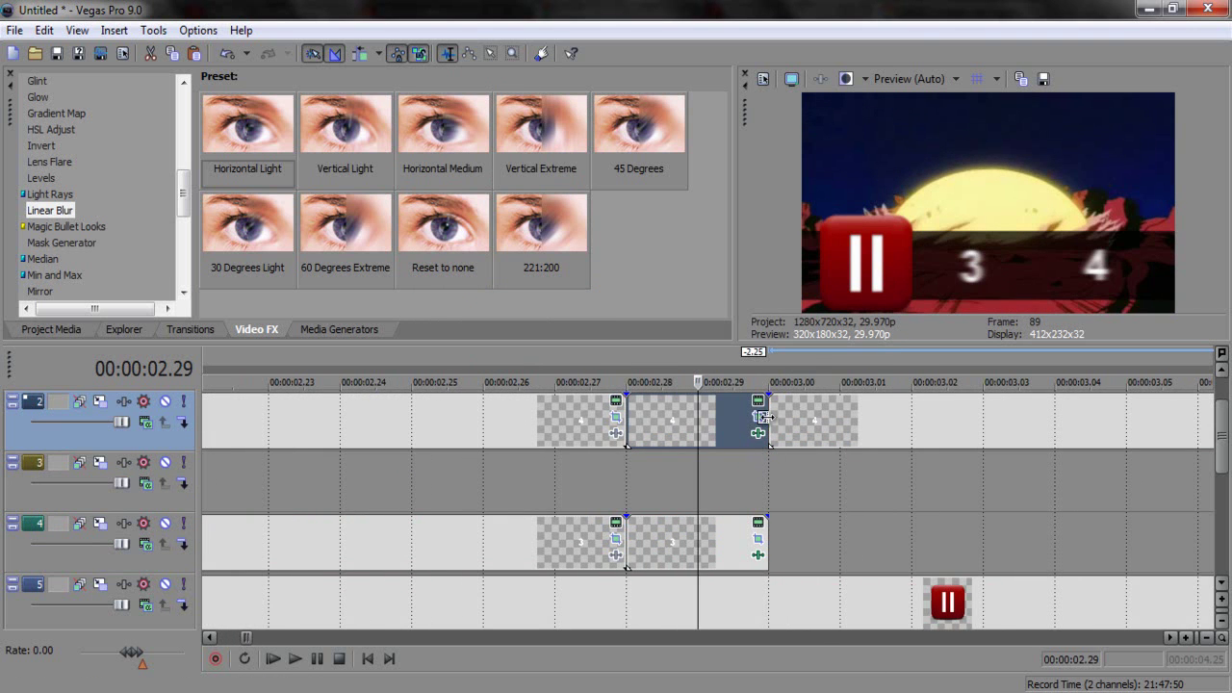
Step: Copy the final pan/crop position keyframe of the short text 4 piece and paste it at the start of the long text 4 piece
double_click(769, 422)
click(759, 420)
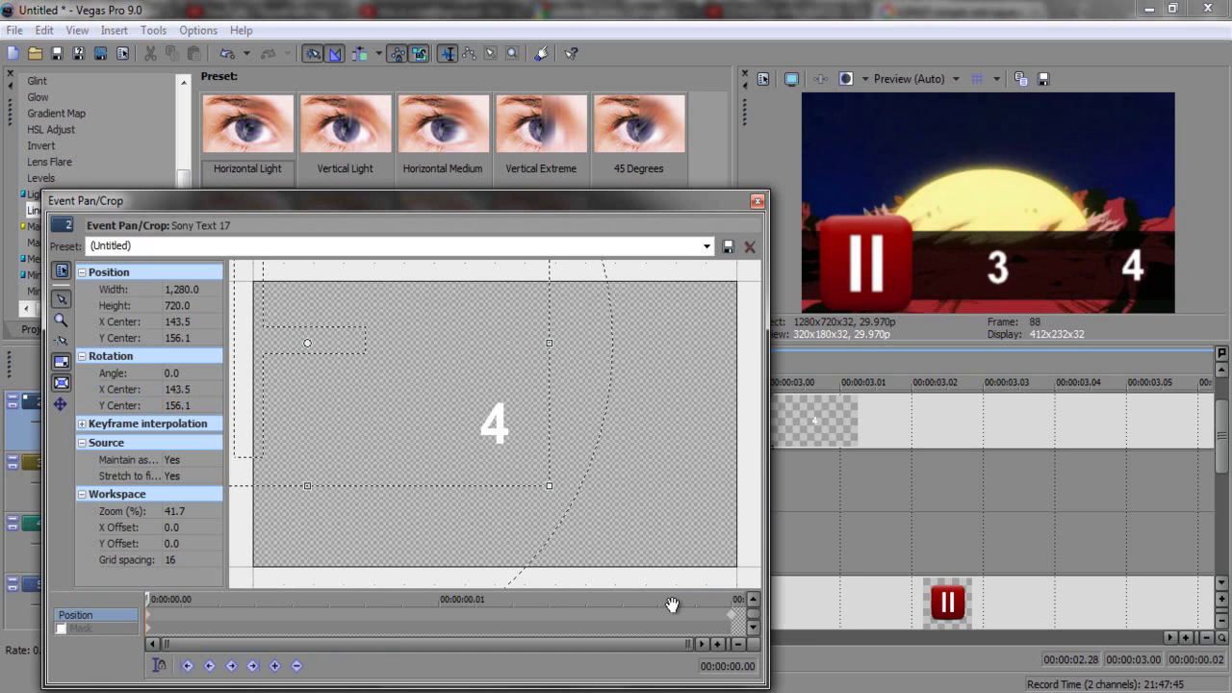
click(738, 616)
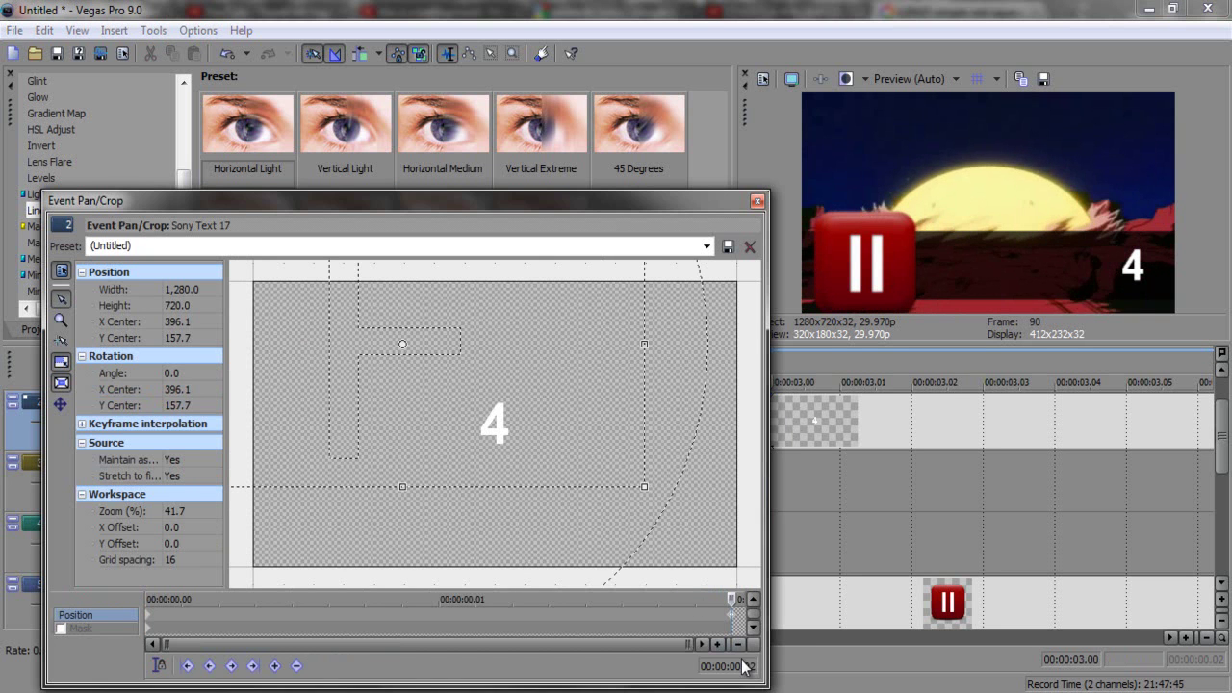
click(757, 201)
click(1116, 417)
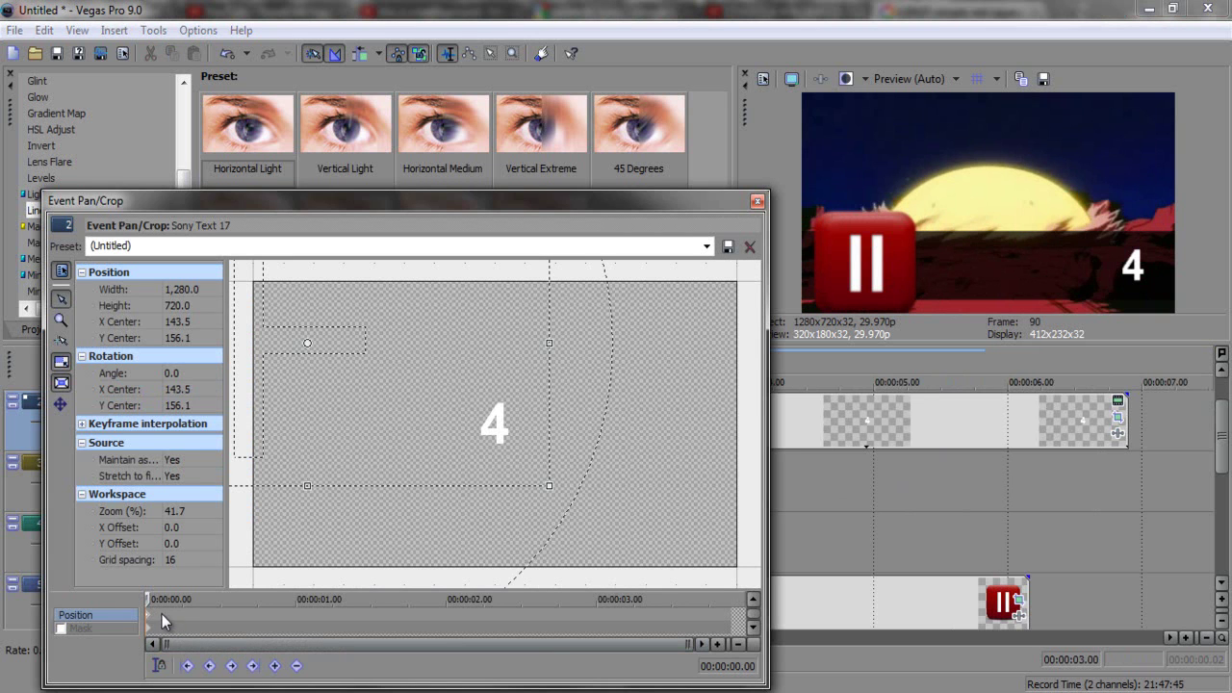
key(ctrl+v)
click(757, 202)
Step: Play the banner repeatedly from the beginning to review the successive slides of texts 1 to 4
scroll(478, 491, down, 3)
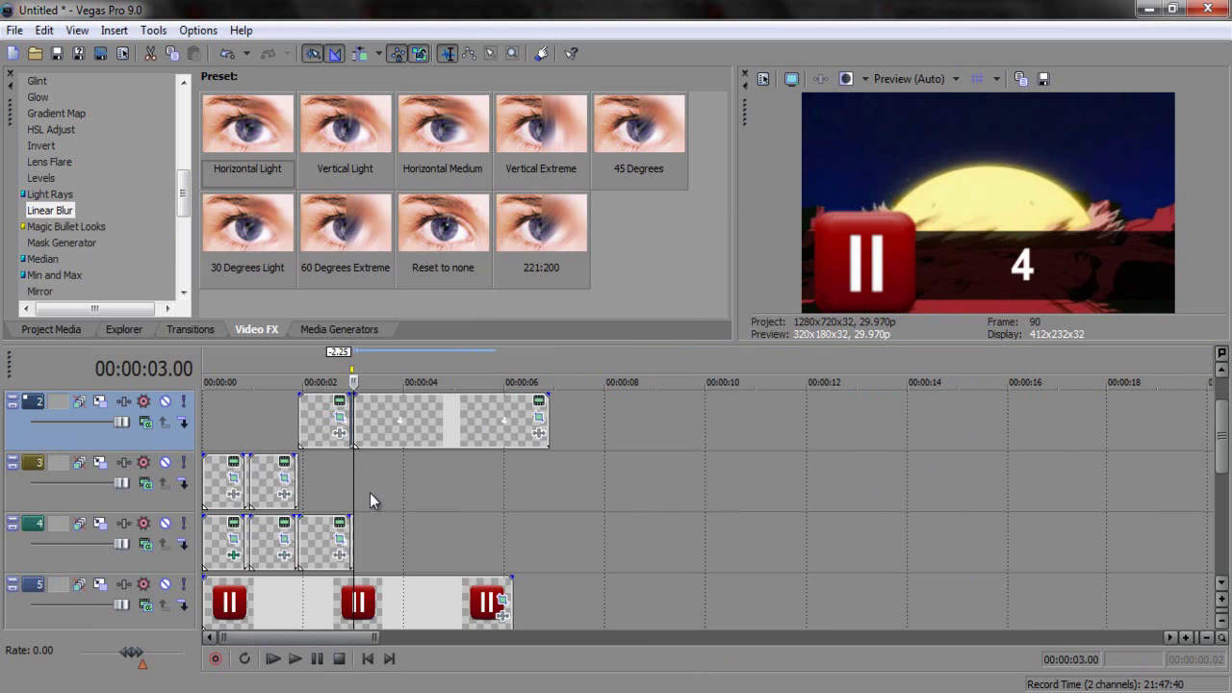
click(206, 532)
scroll(225, 569, up, 3)
click(295, 659)
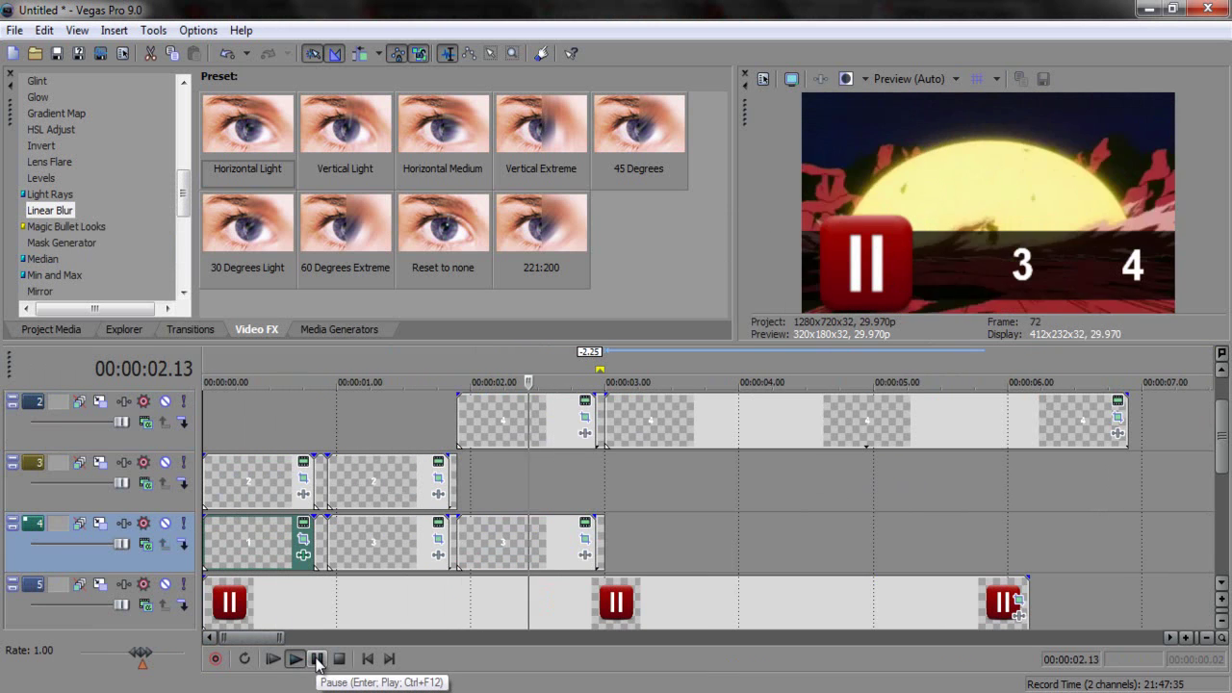
click(317, 659)
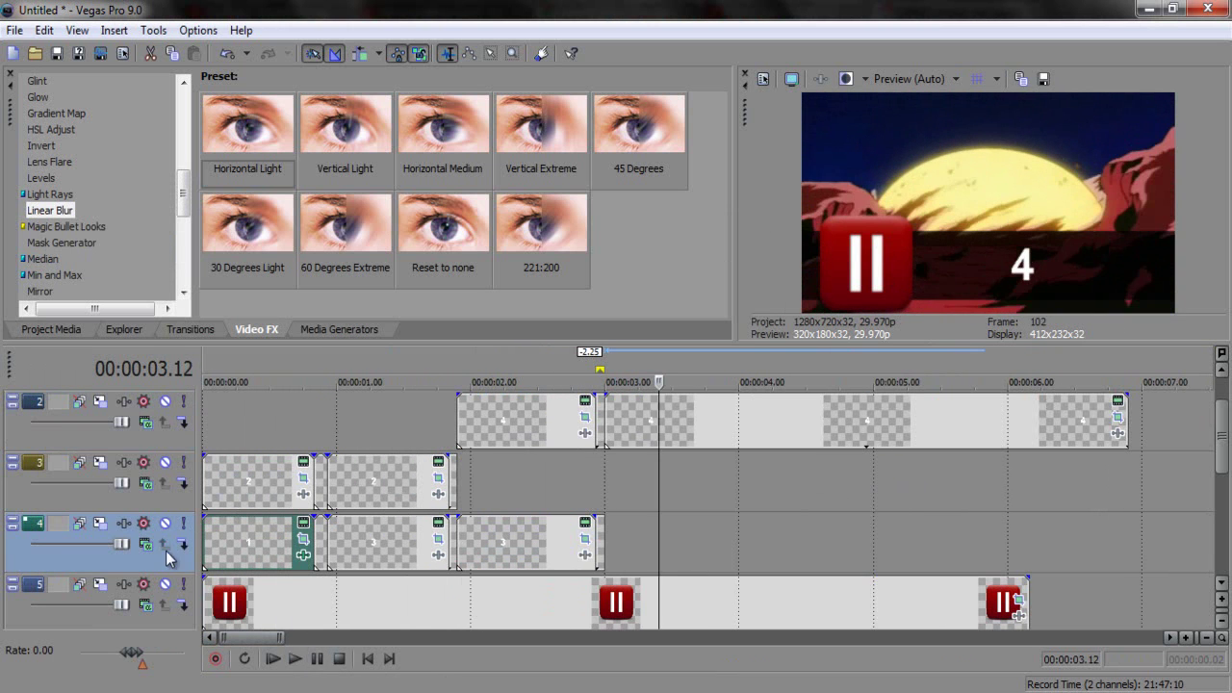
click(205, 535)
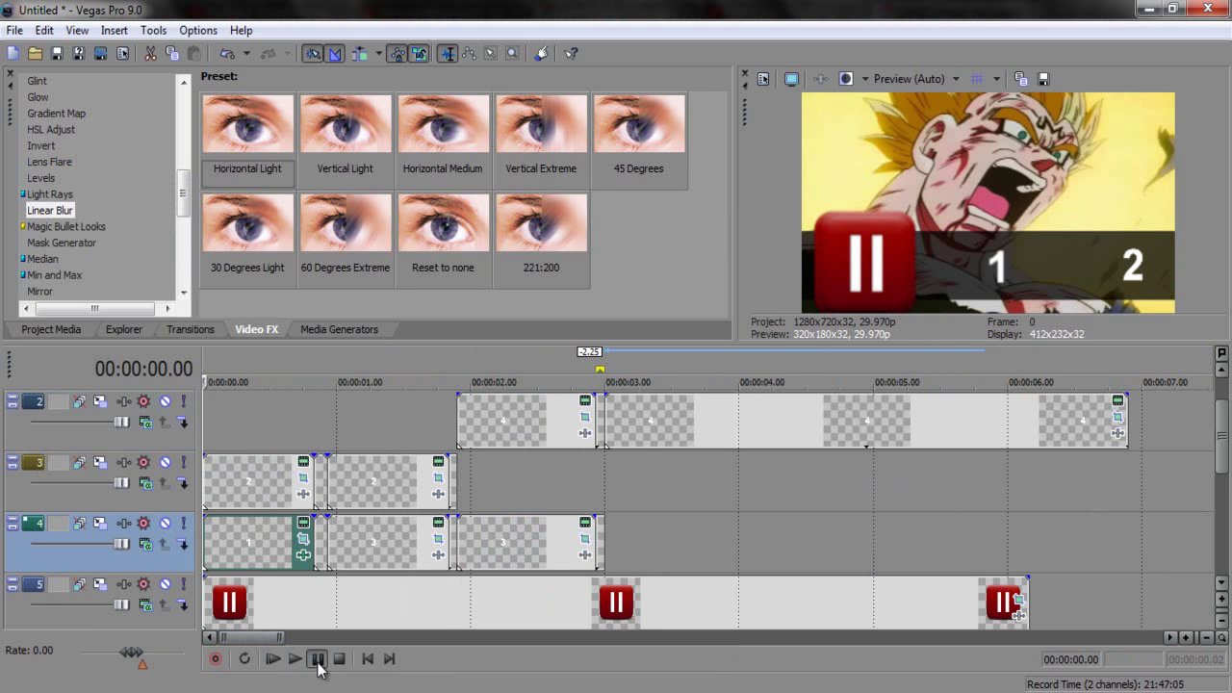
click(317, 662)
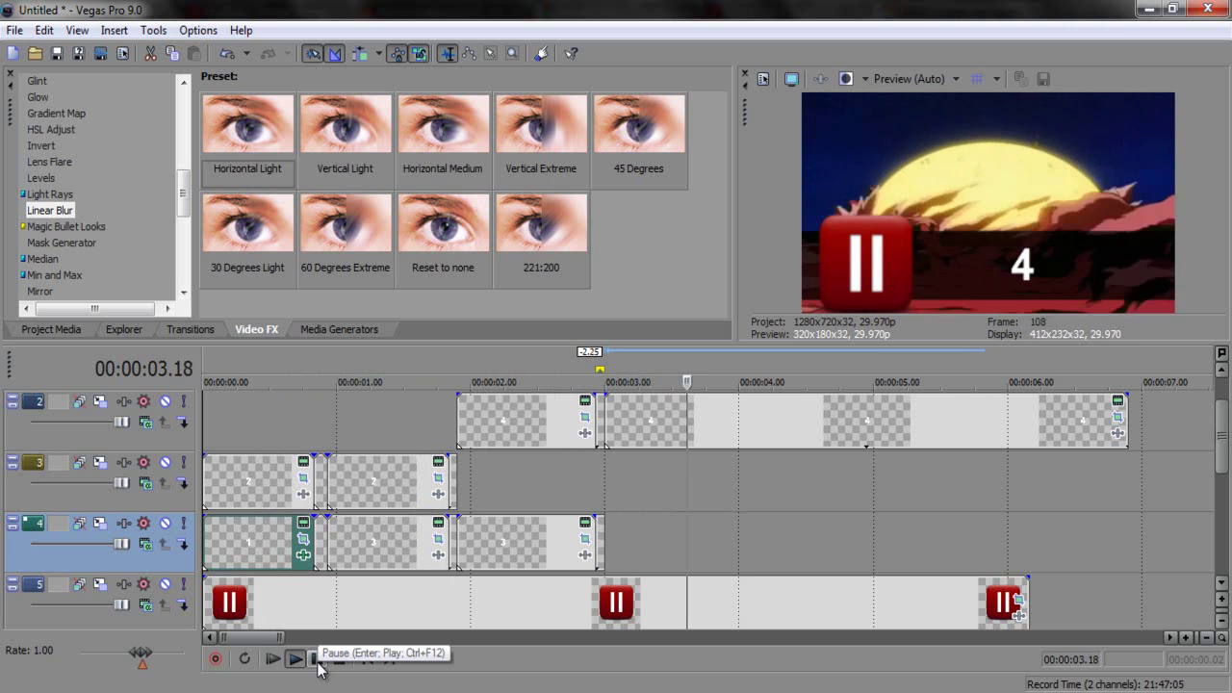
click(317, 662)
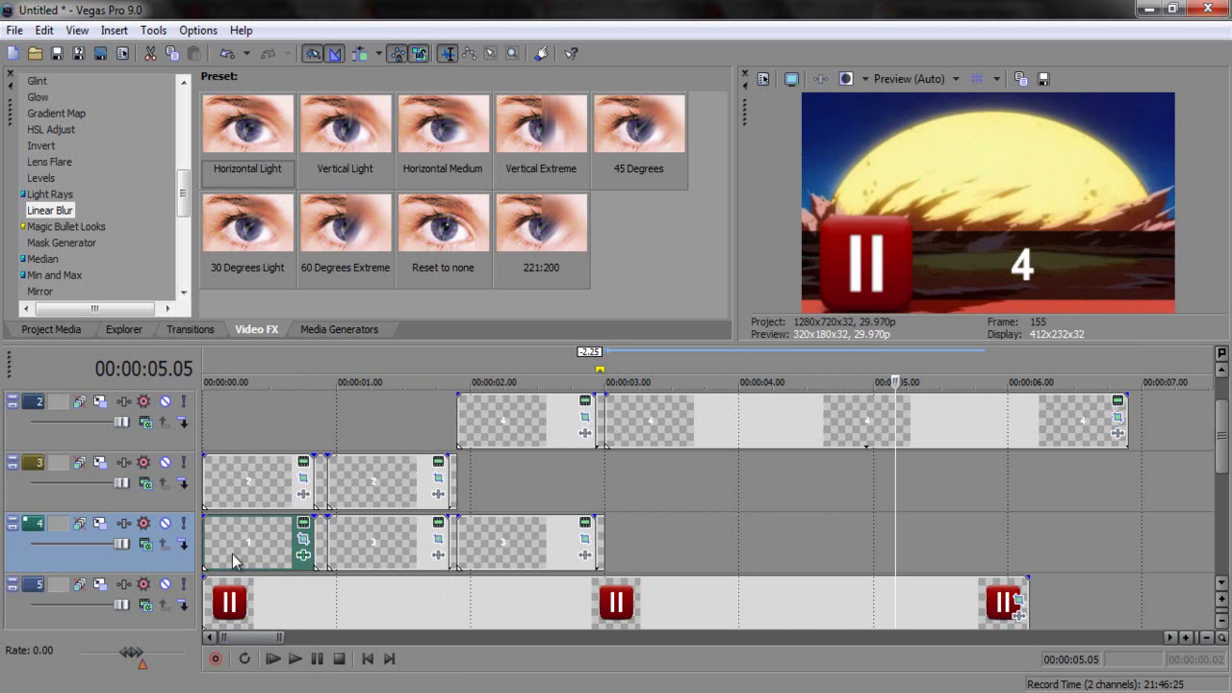
scroll(231, 556, up, 3)
scroll(237, 562, down, 5)
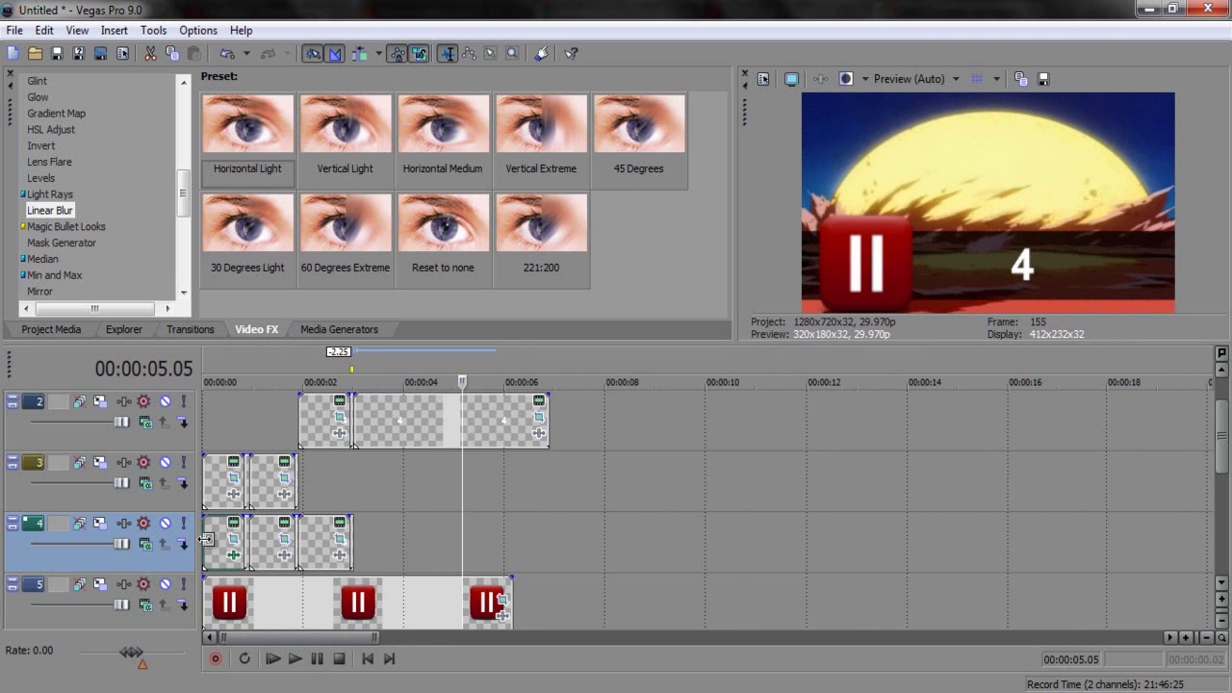
click(206, 534)
scroll(231, 568, up, 5)
scroll(385, 632, up, 3)
click(317, 660)
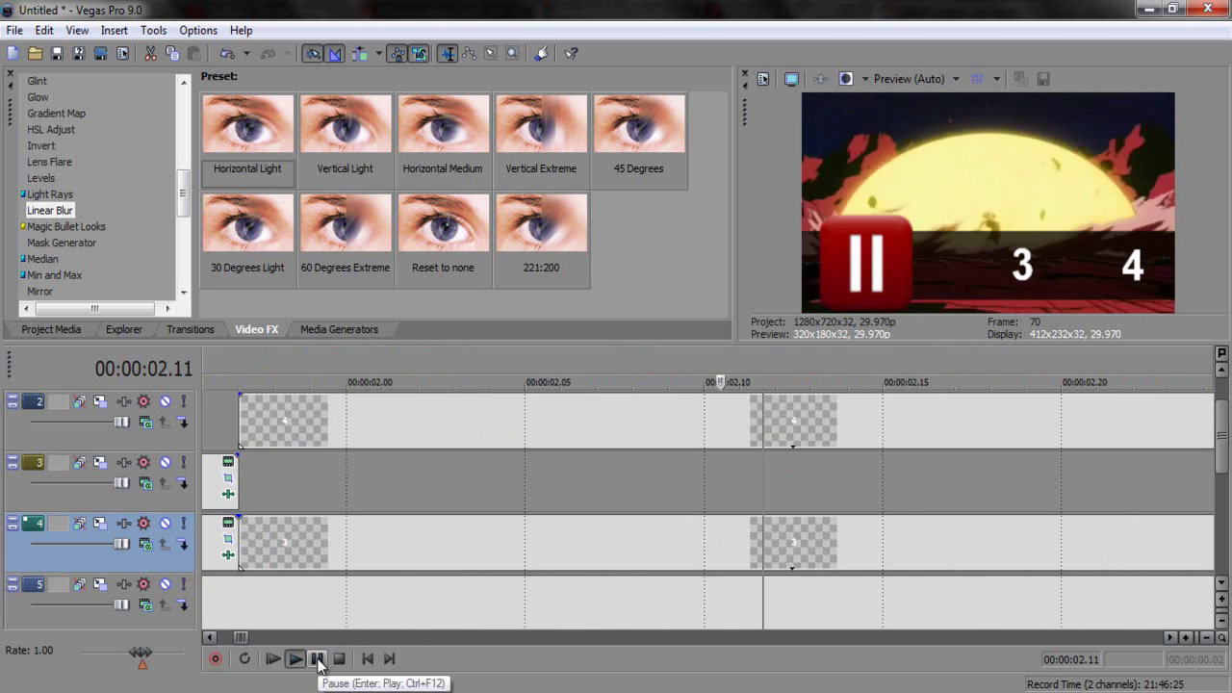
click(317, 660)
scroll(616, 472, down, 5)
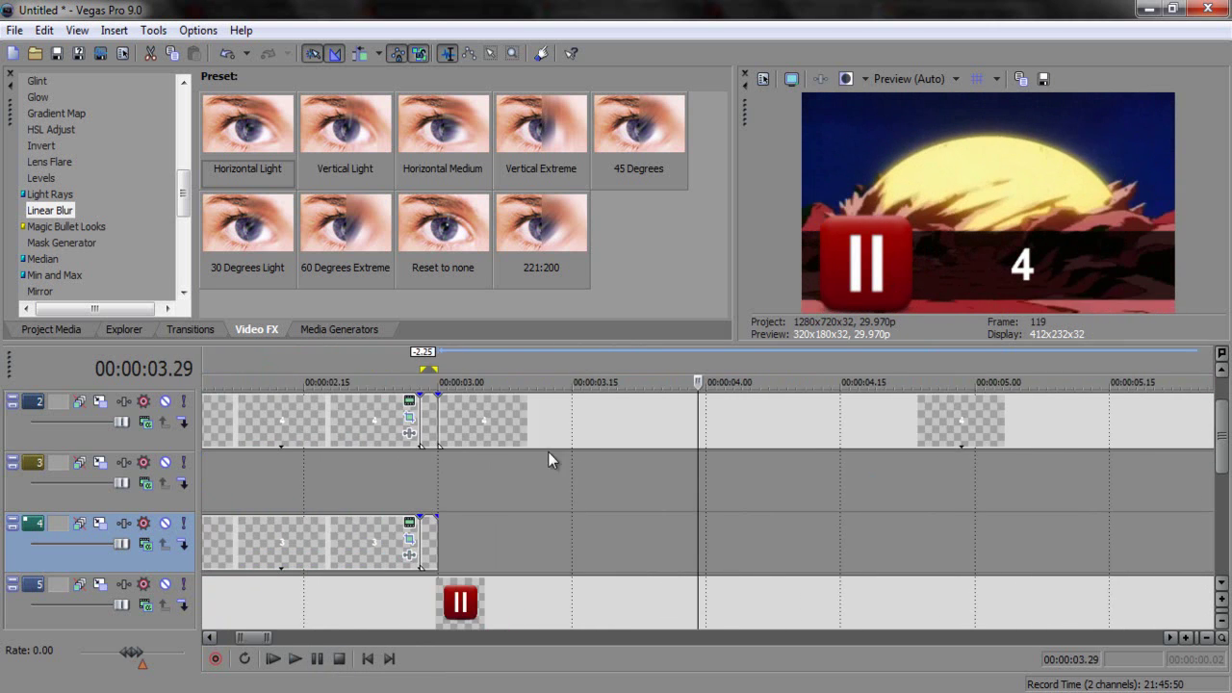
Step: Move the long text 4 piece starting at 00:00:03.00 down onto the text 2 track and delete the empty top track
scroll(484, 503, down, 3)
scroll(482, 512, up, 6)
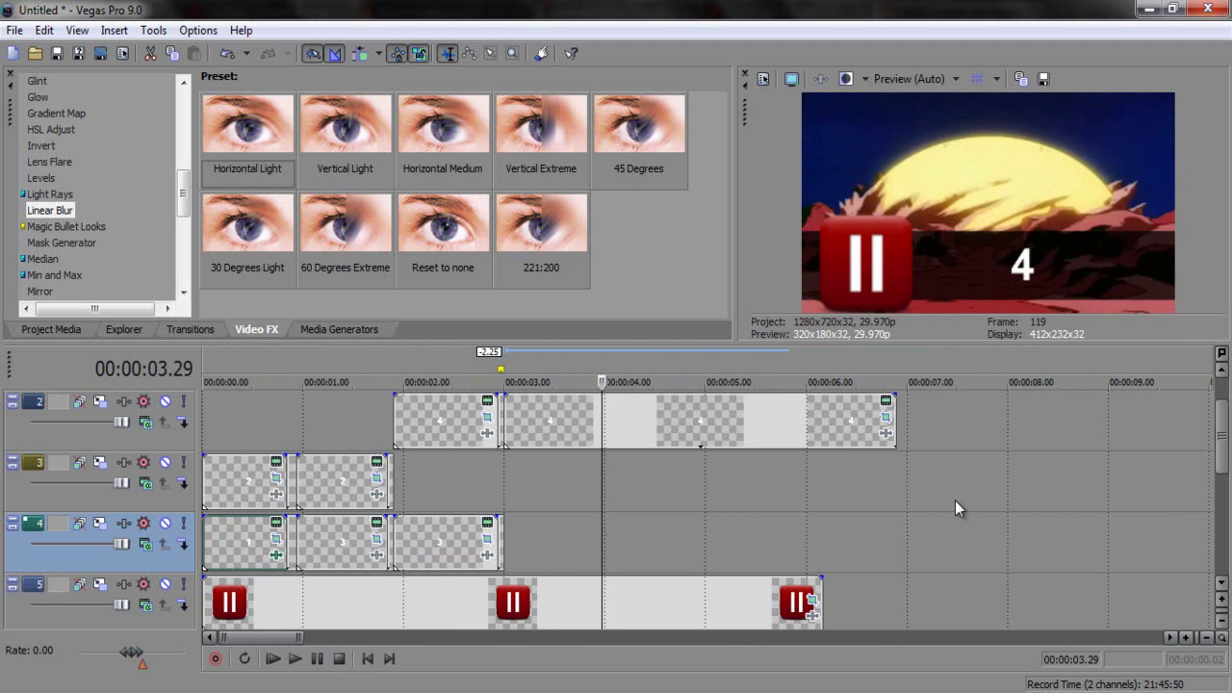
mouse_move(1227, 428)
mouse_down()
mouse_move(1227, 513)
mouse_move(1228, 405)
mouse_move(1226, 575)
mouse_move(1220, 391)
mouse_move(1222, 519)
mouse_move(1222, 415)
mouse_up()
drag(535, 469, 539, 540)
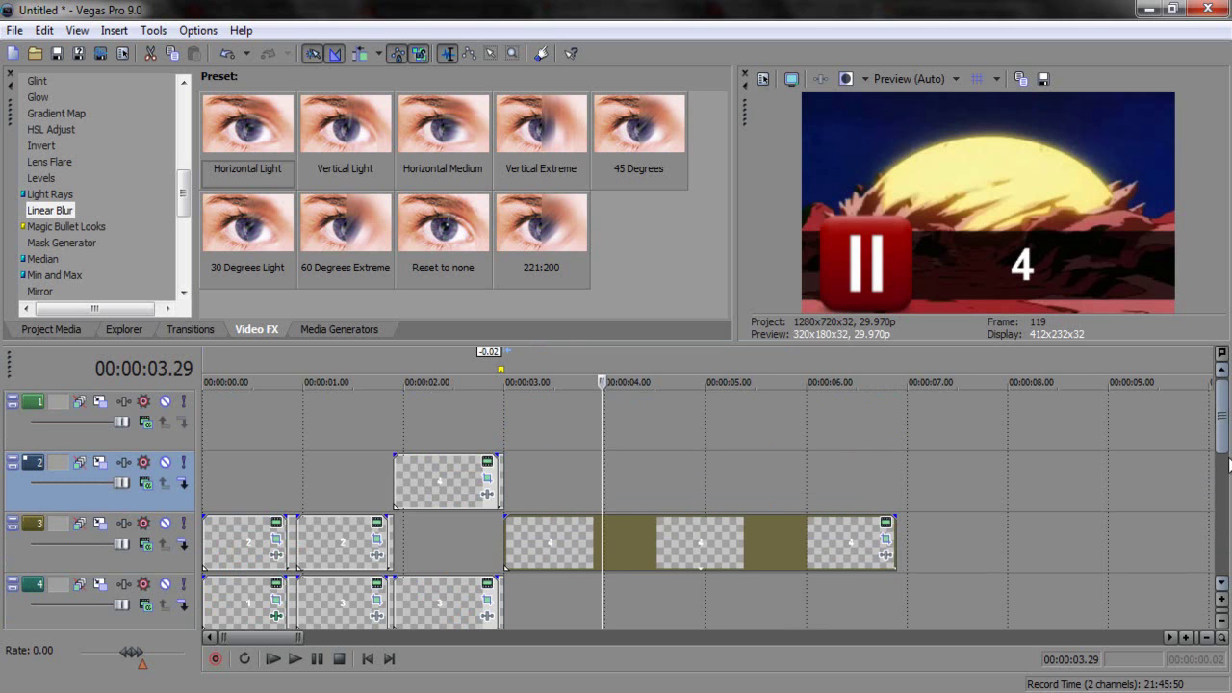
drag(1220, 436, 1211, 373)
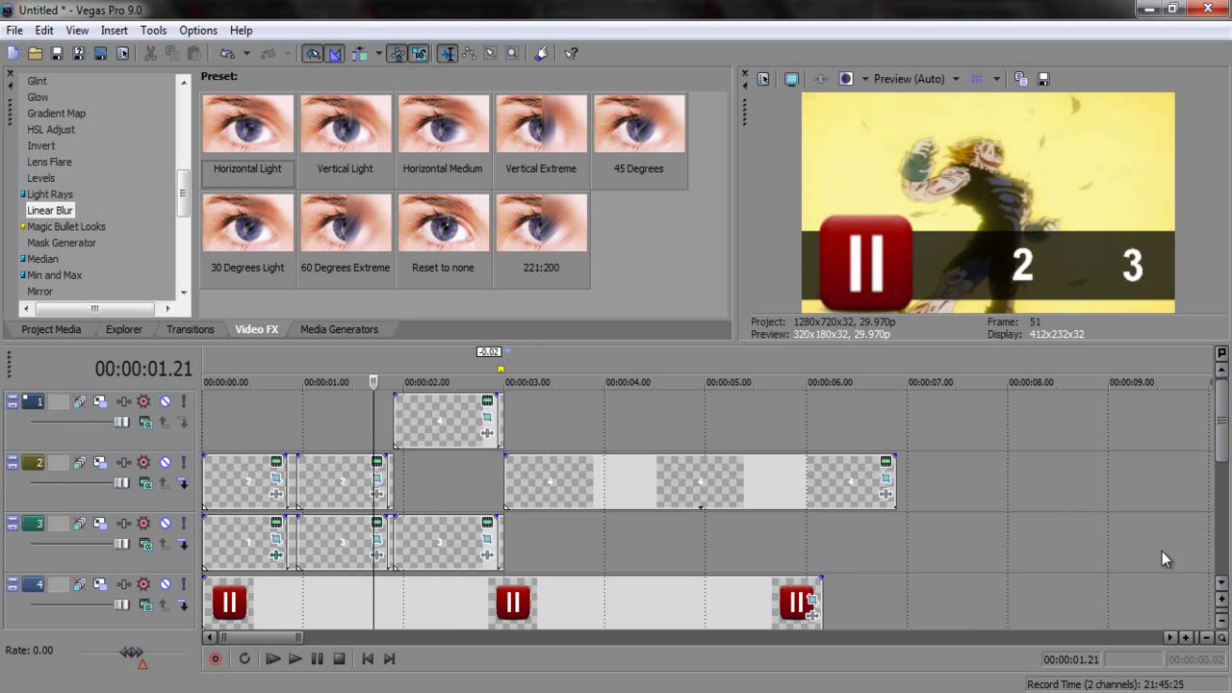
mouse_move(1224, 439)
mouse_down()
mouse_move(1222, 548)
mouse_move(1151, 564)
mouse_move(1211, 480)
mouse_move(1213, 452)
mouse_up()
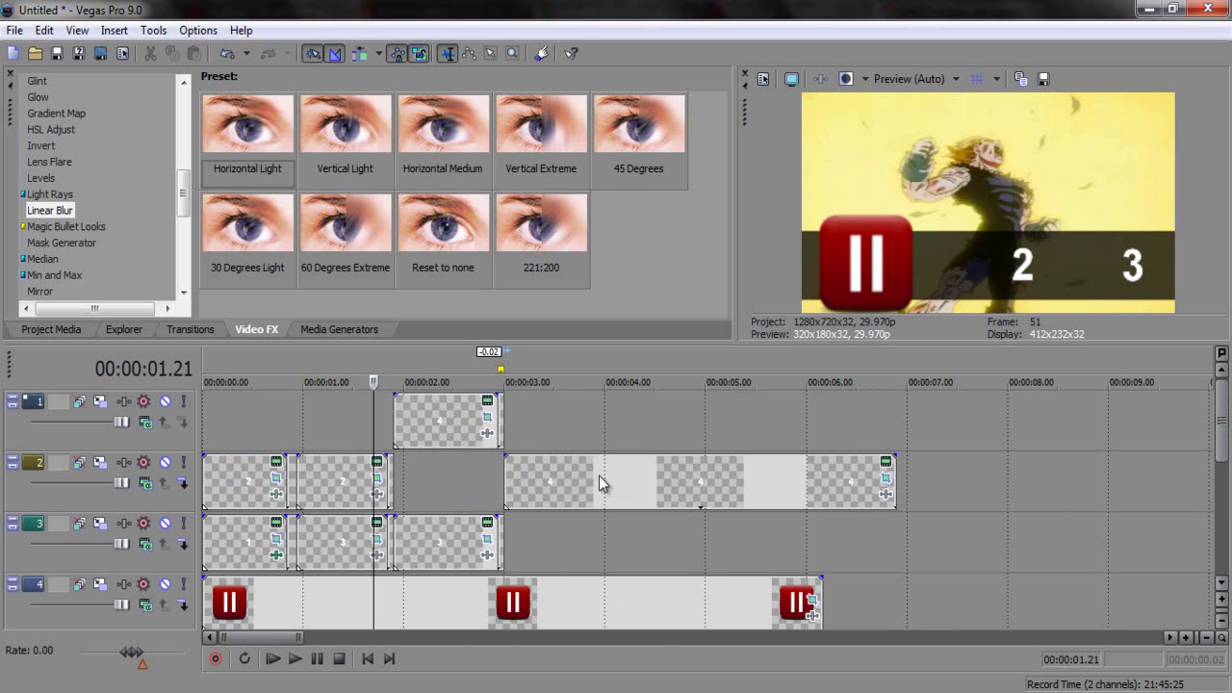